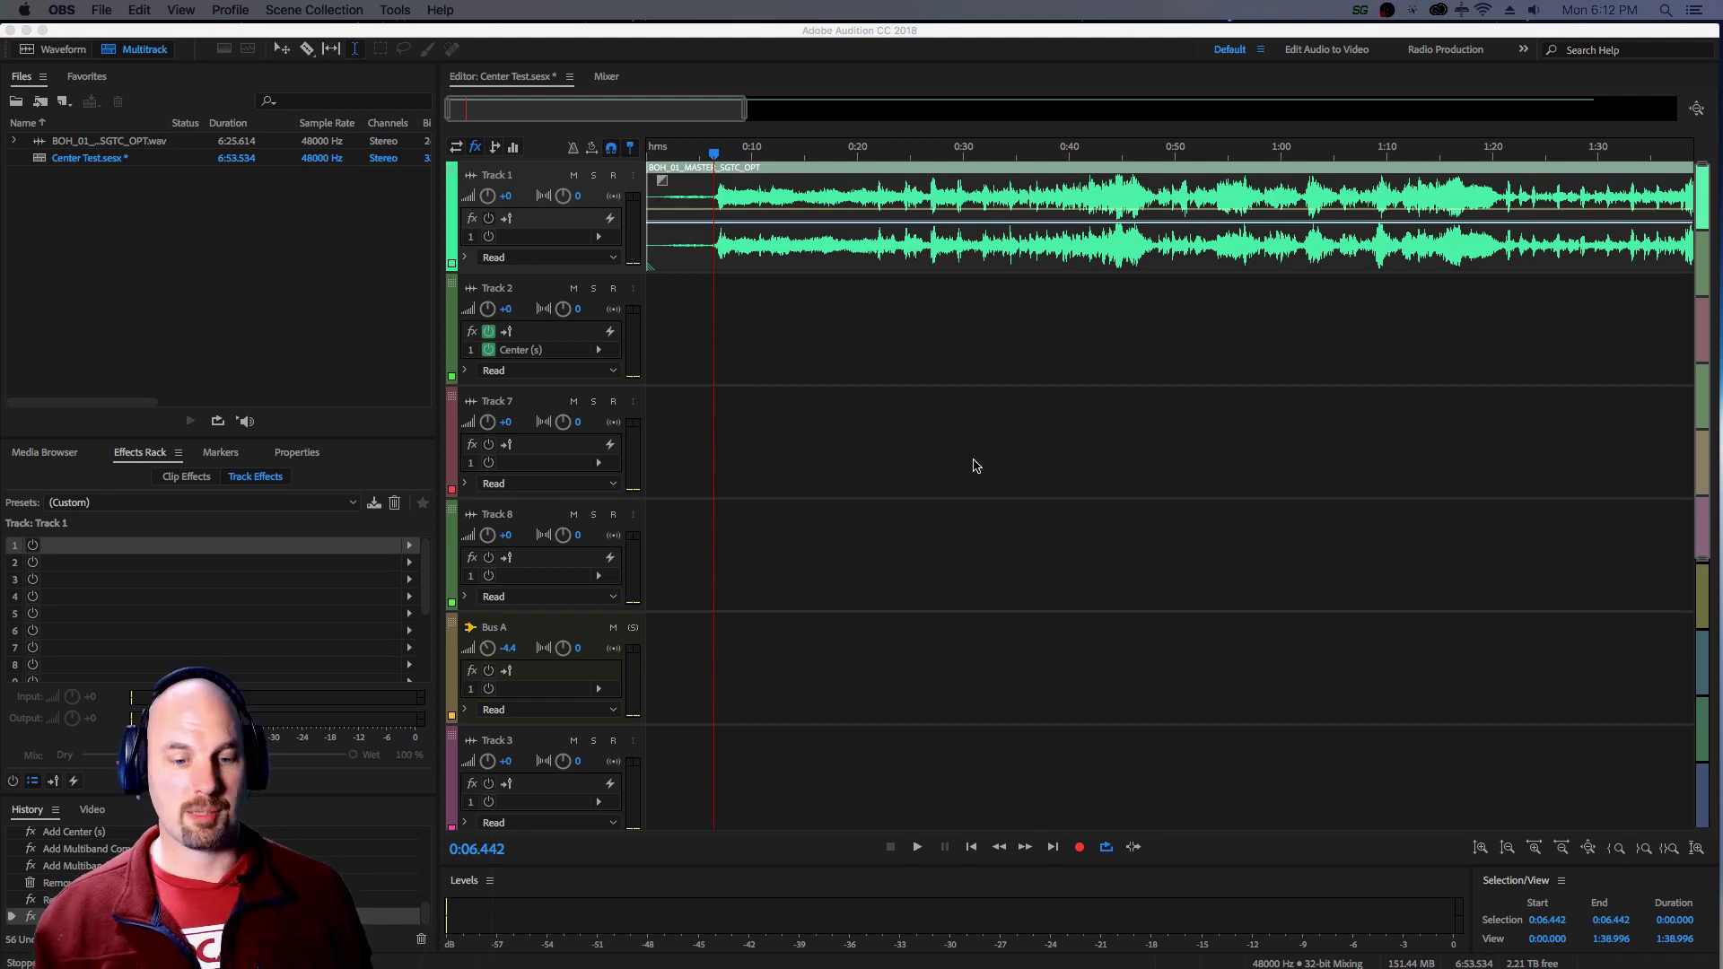
Switch to SoundGrid Studio and examine the system inventory on its setup page
key(super+Tab)
key(super+Tab)
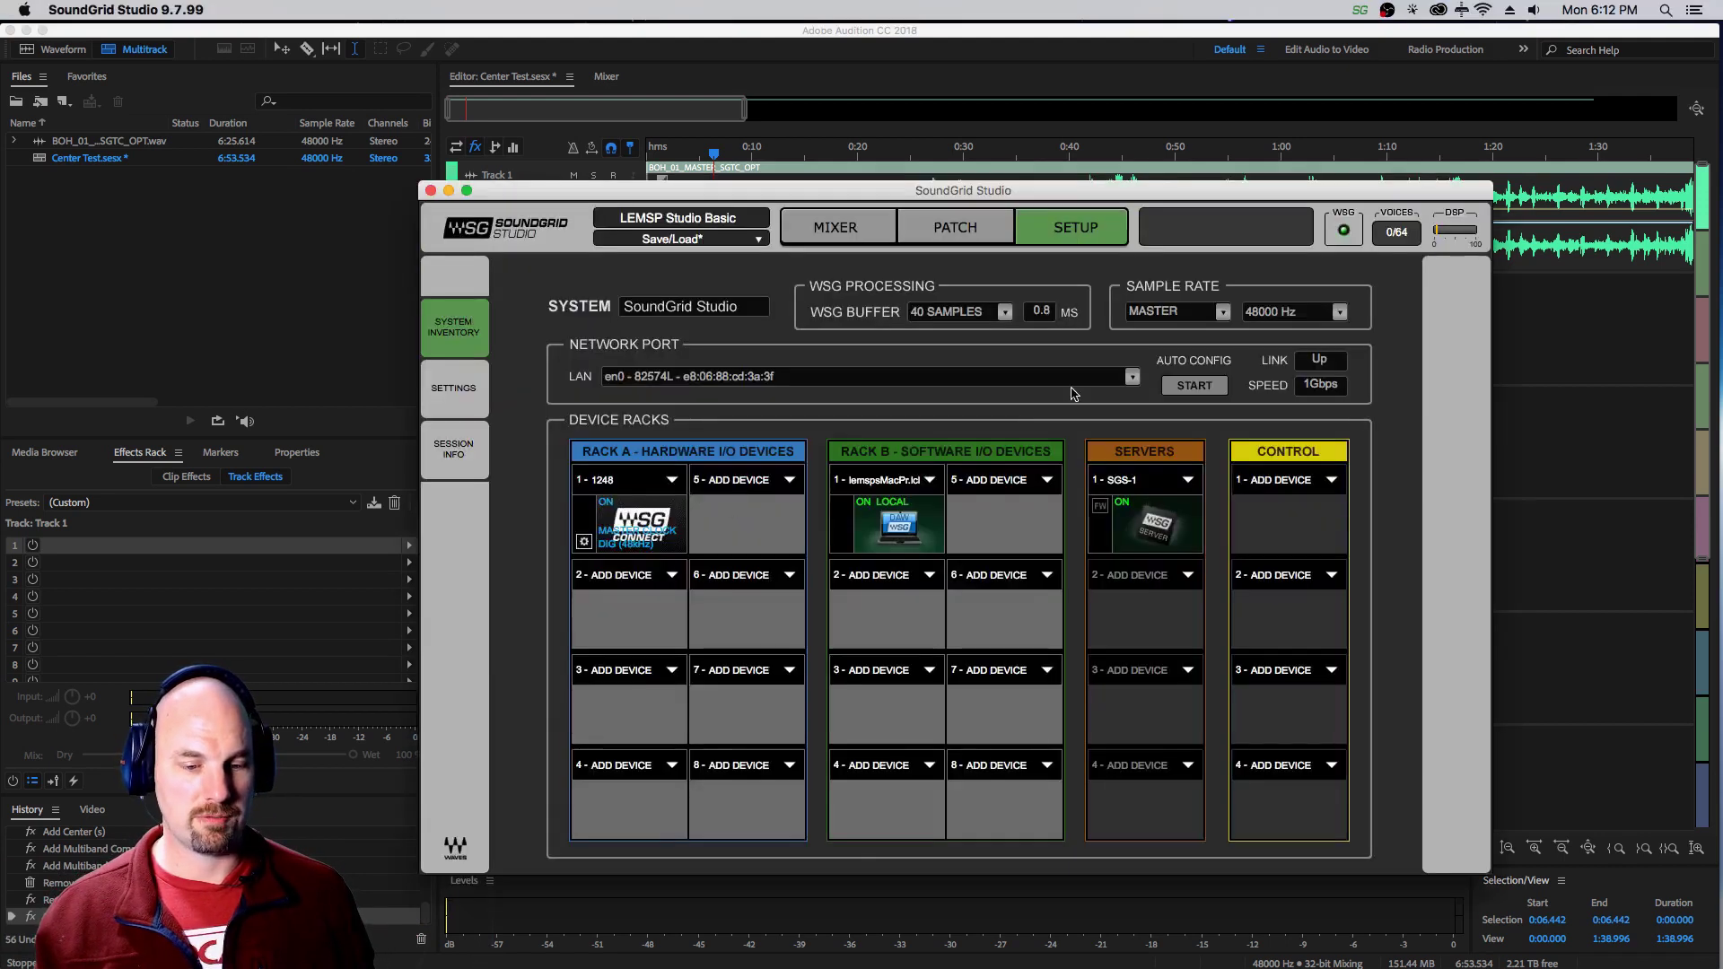
drag(1085, 190, 1057, 132)
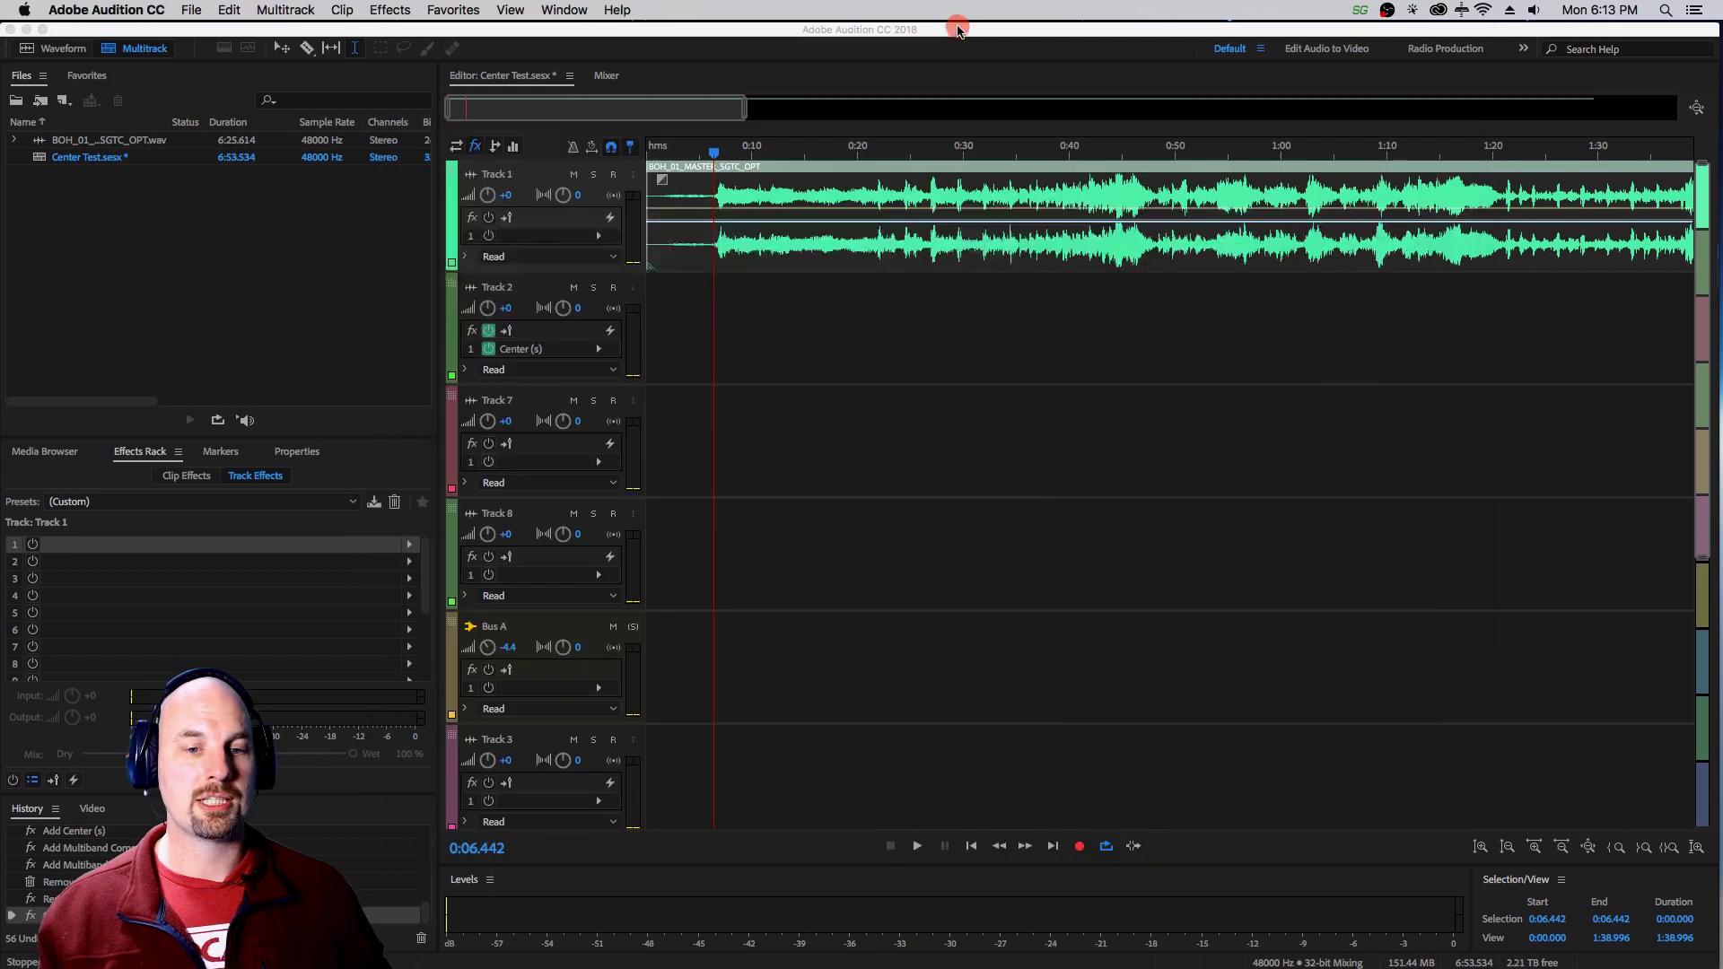
Return to Adobe Audition and play the session briefly to hear Track 1 without any effects
click(953, 33)
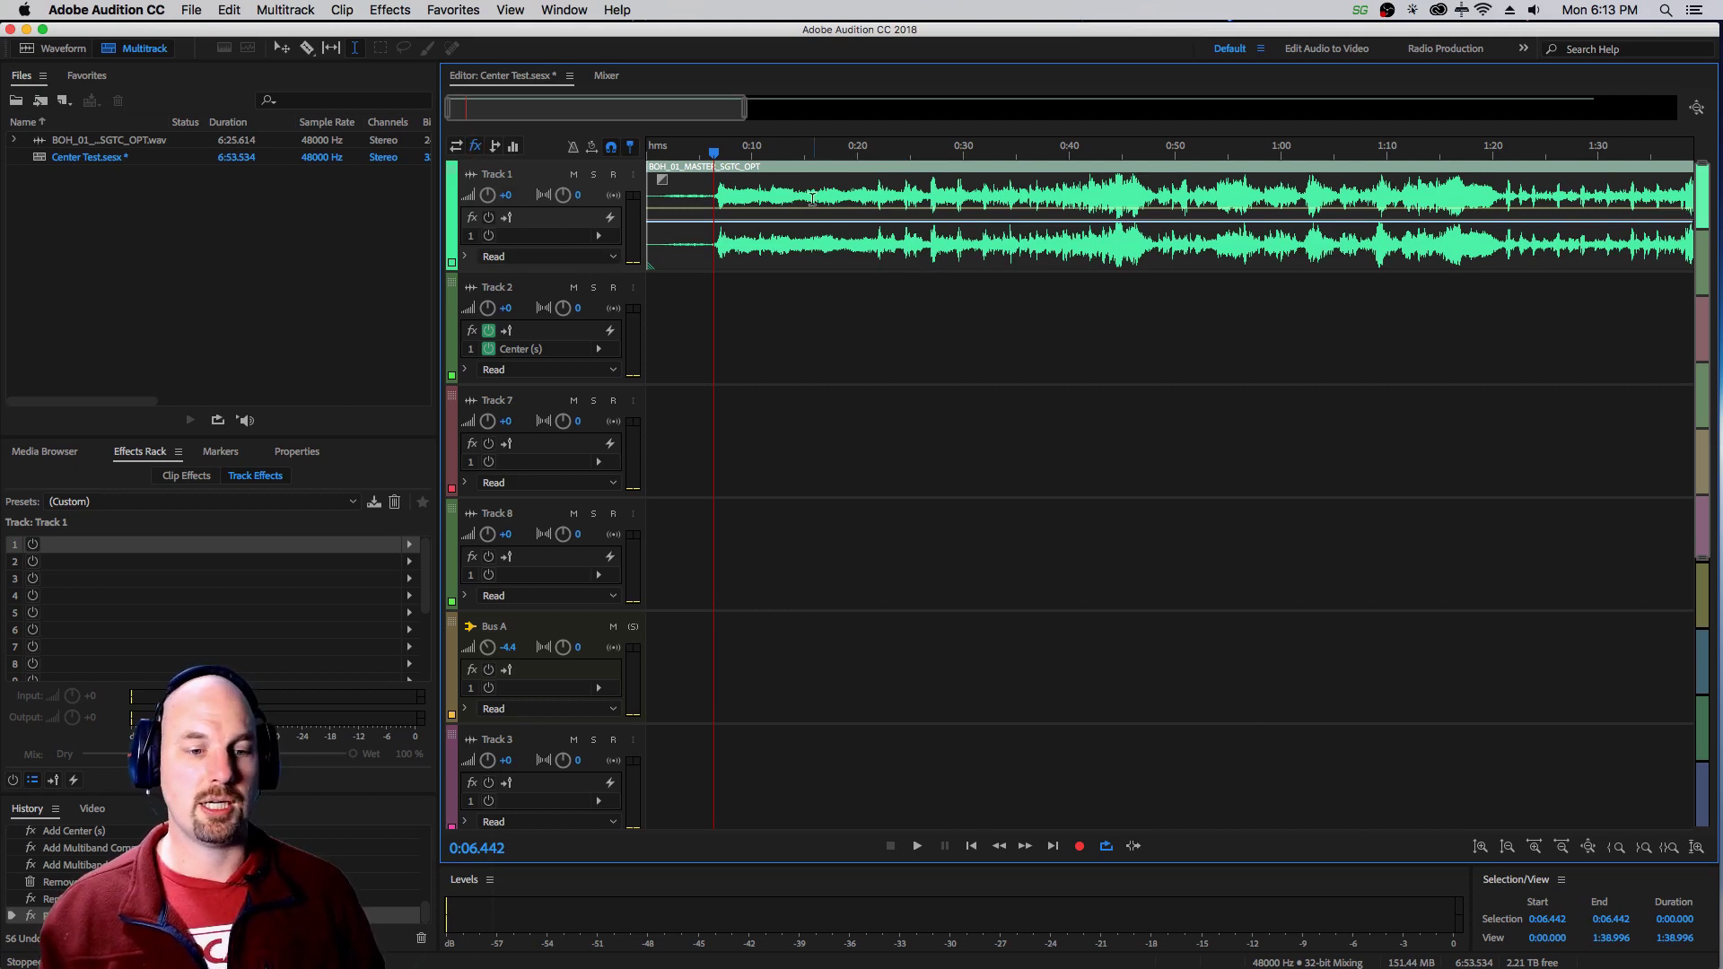
key(space)
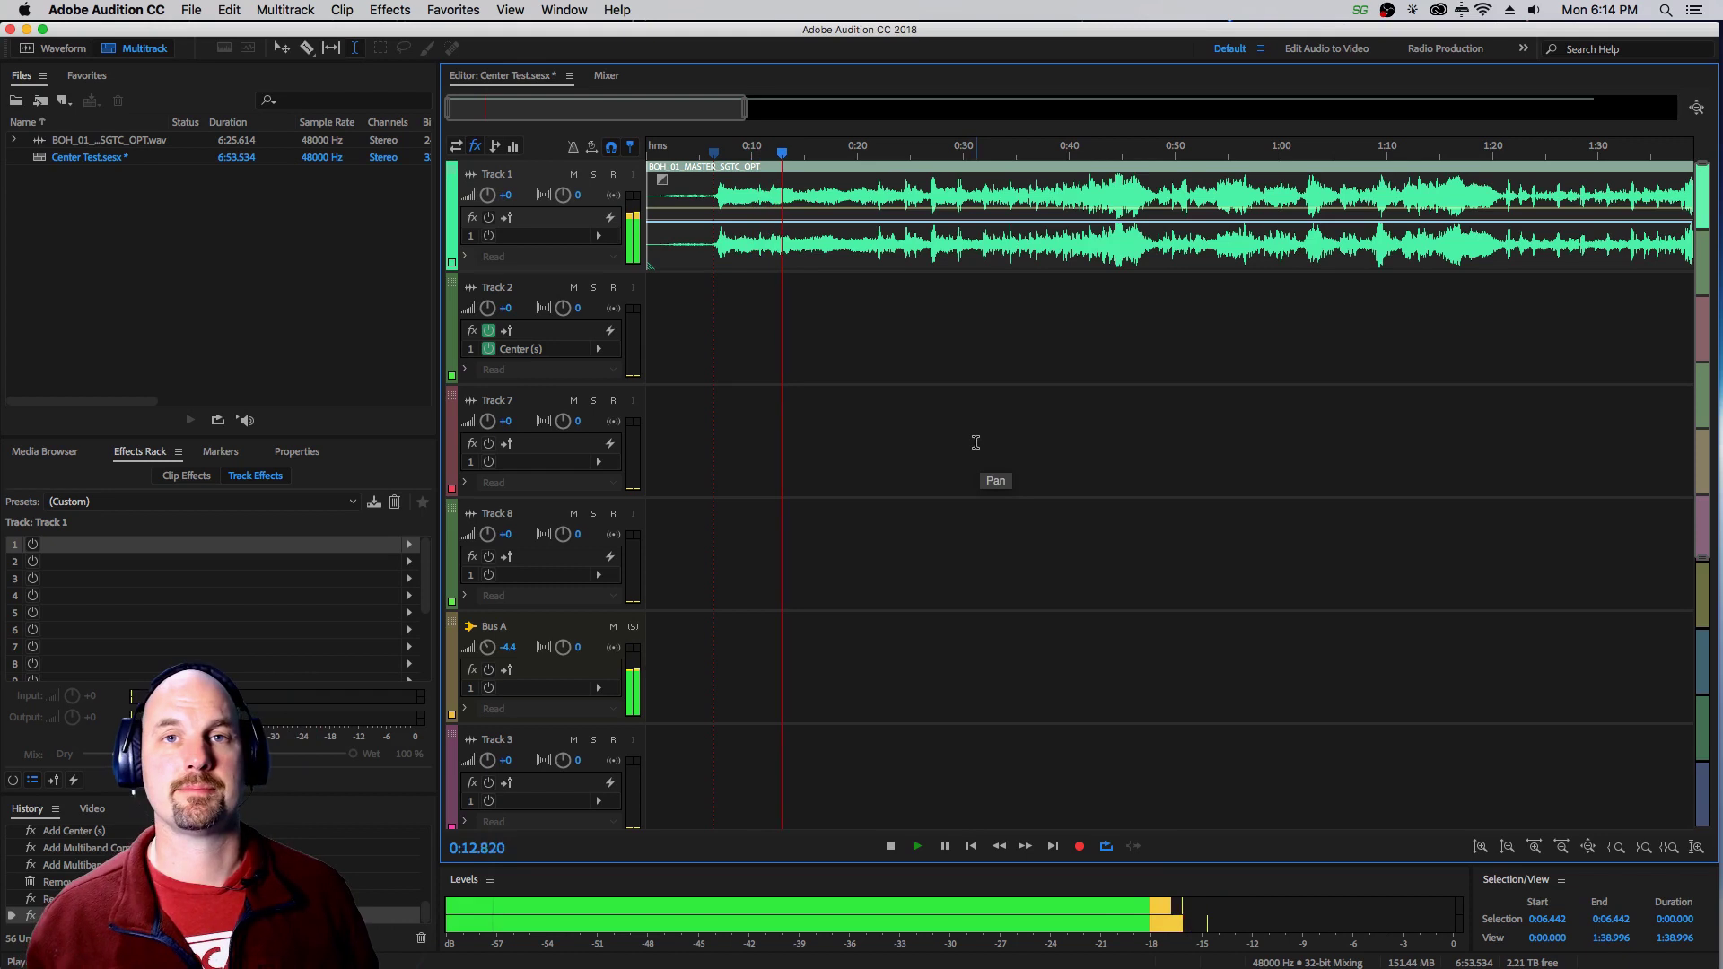
key(space)
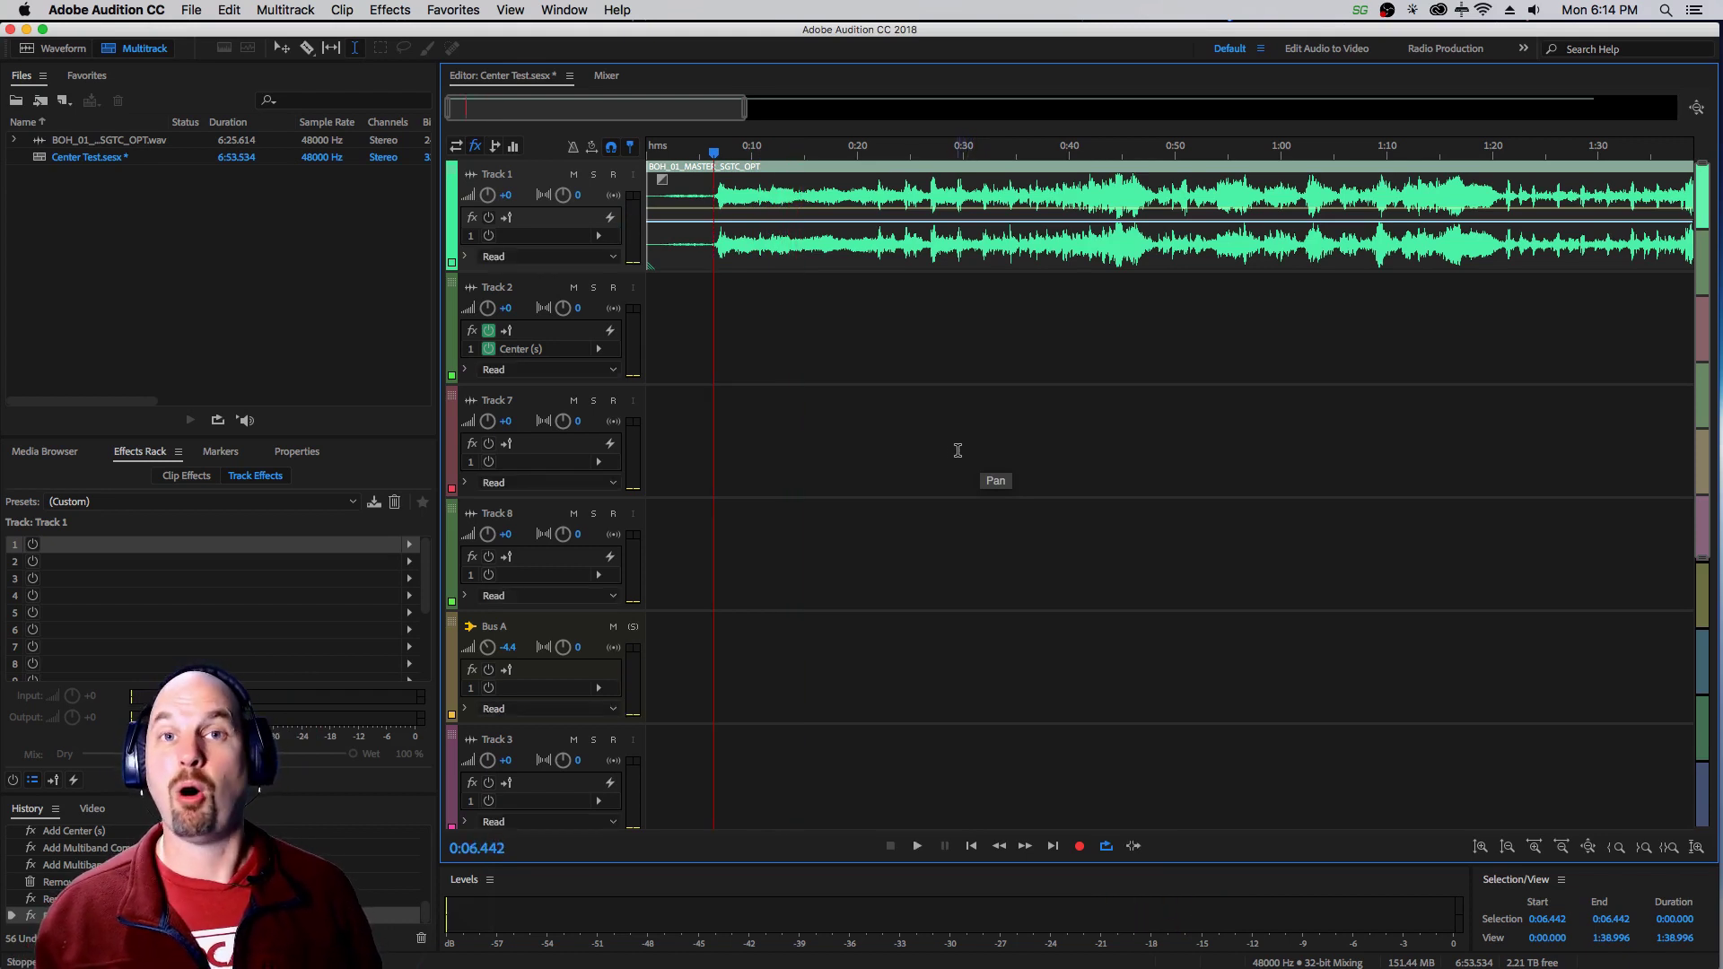
Insert the Waves AU plugin H-Reverb long (s) in the first effect slot of Track 1
click(410, 544)
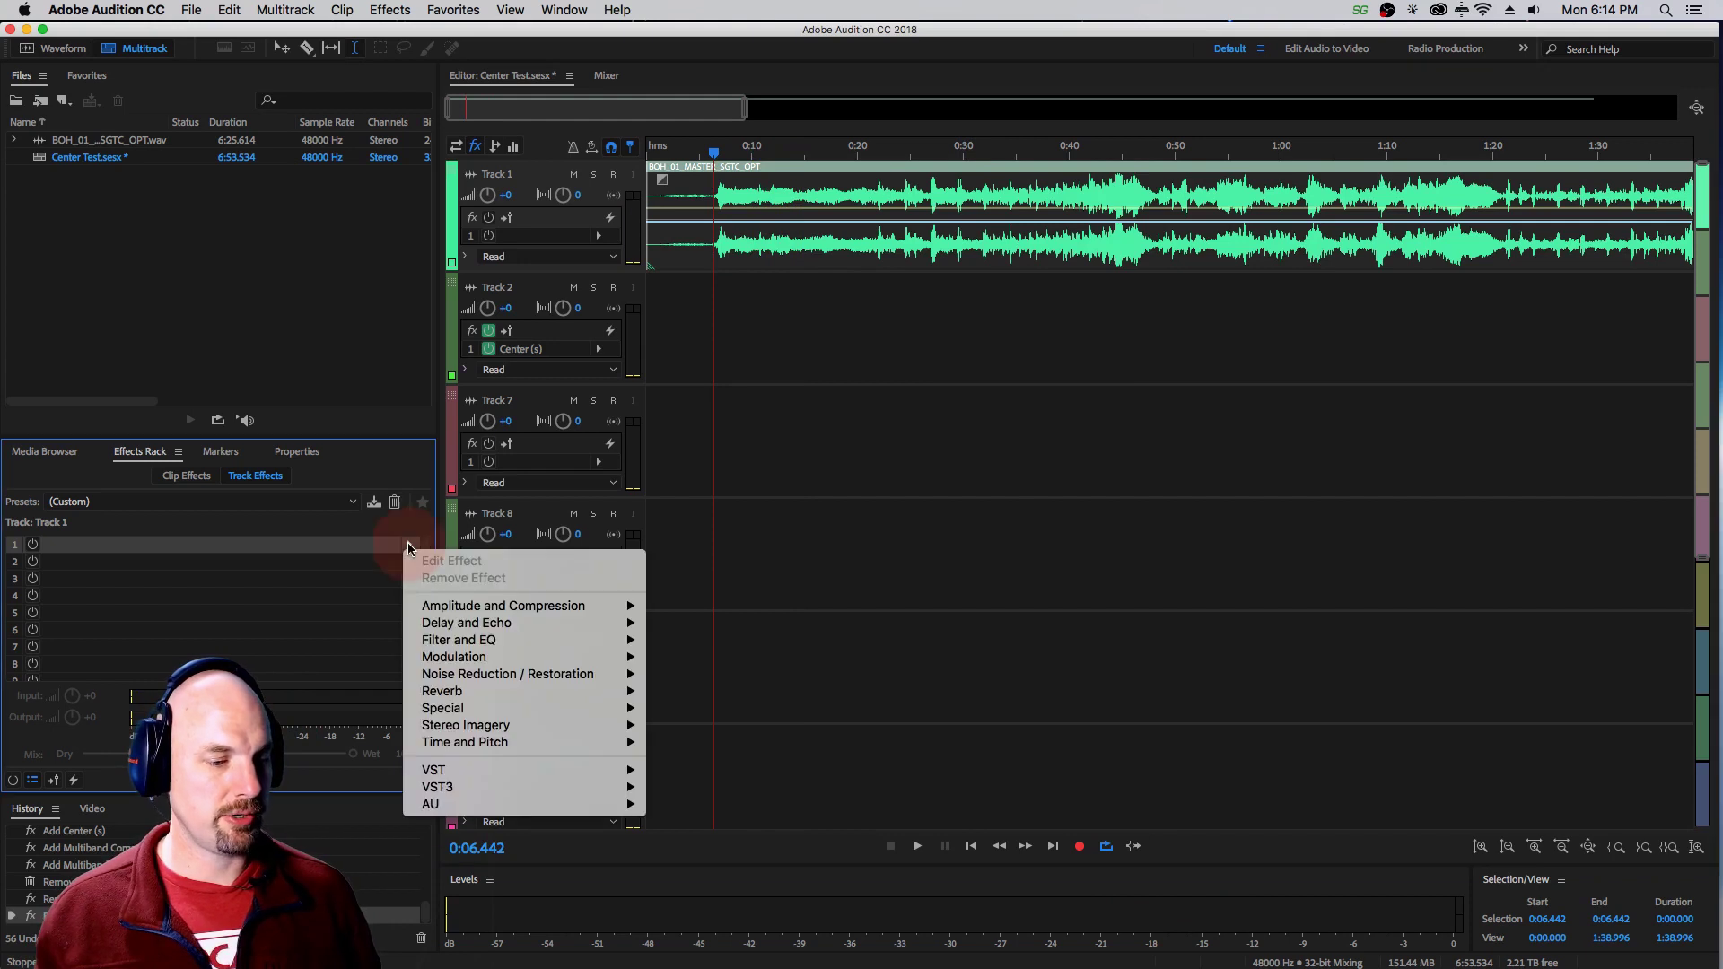
mouse_move(579, 793)
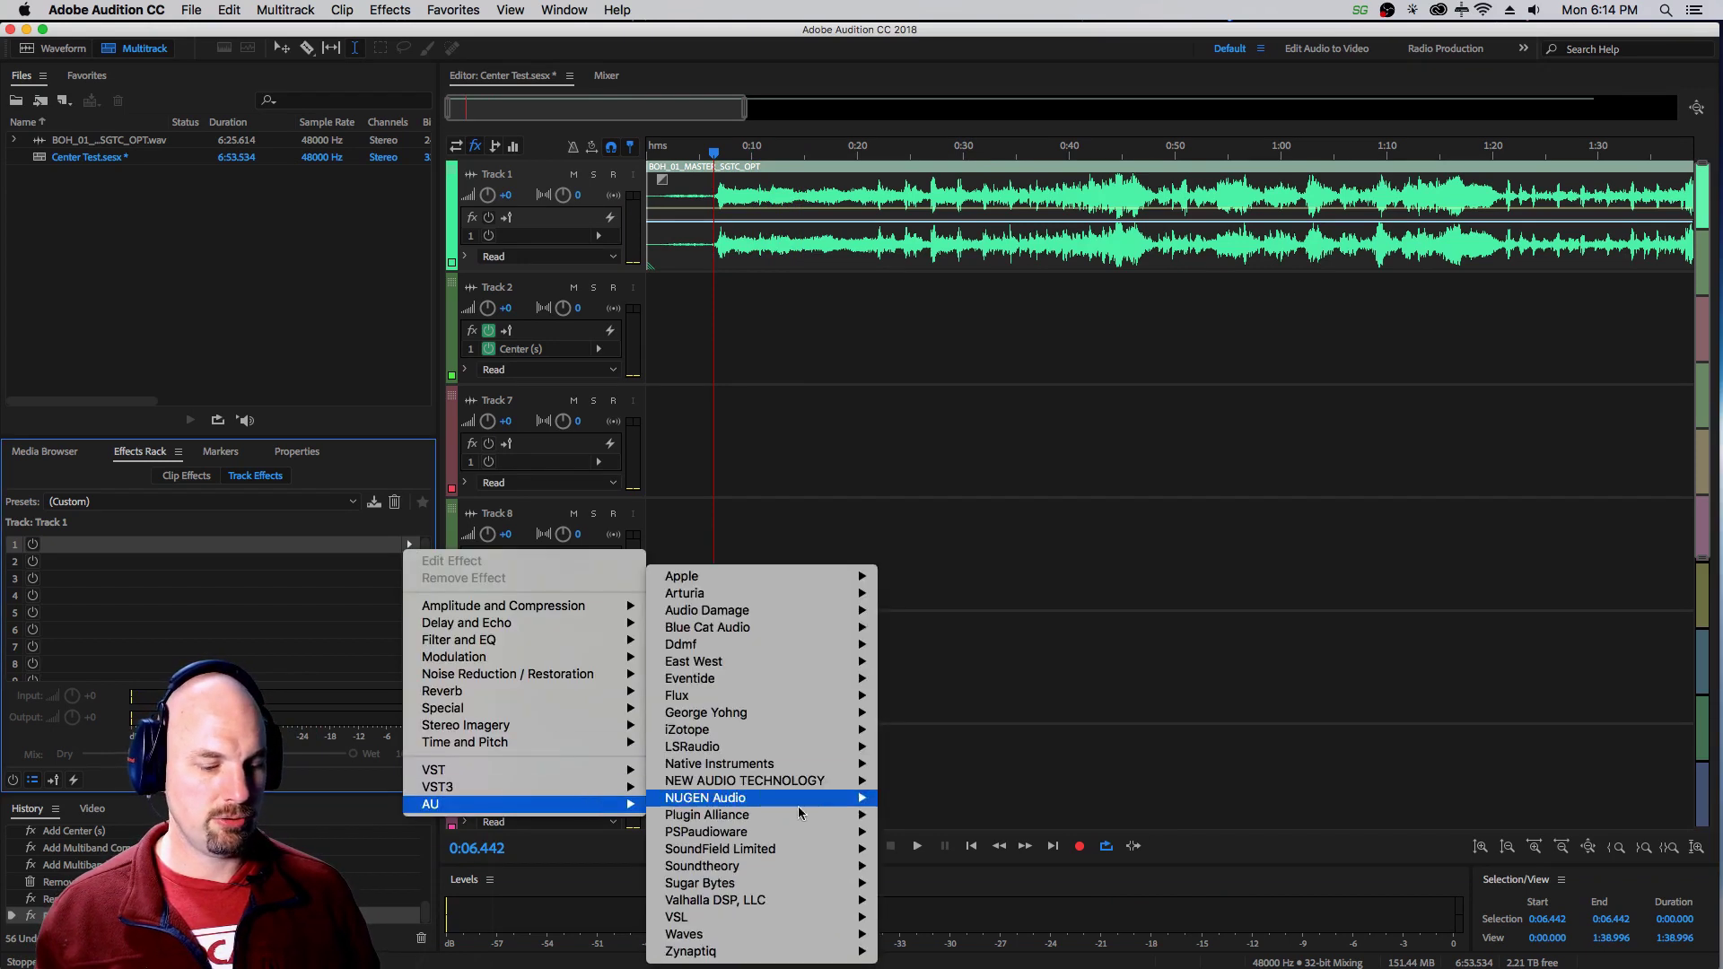
mouse_move(834, 934)
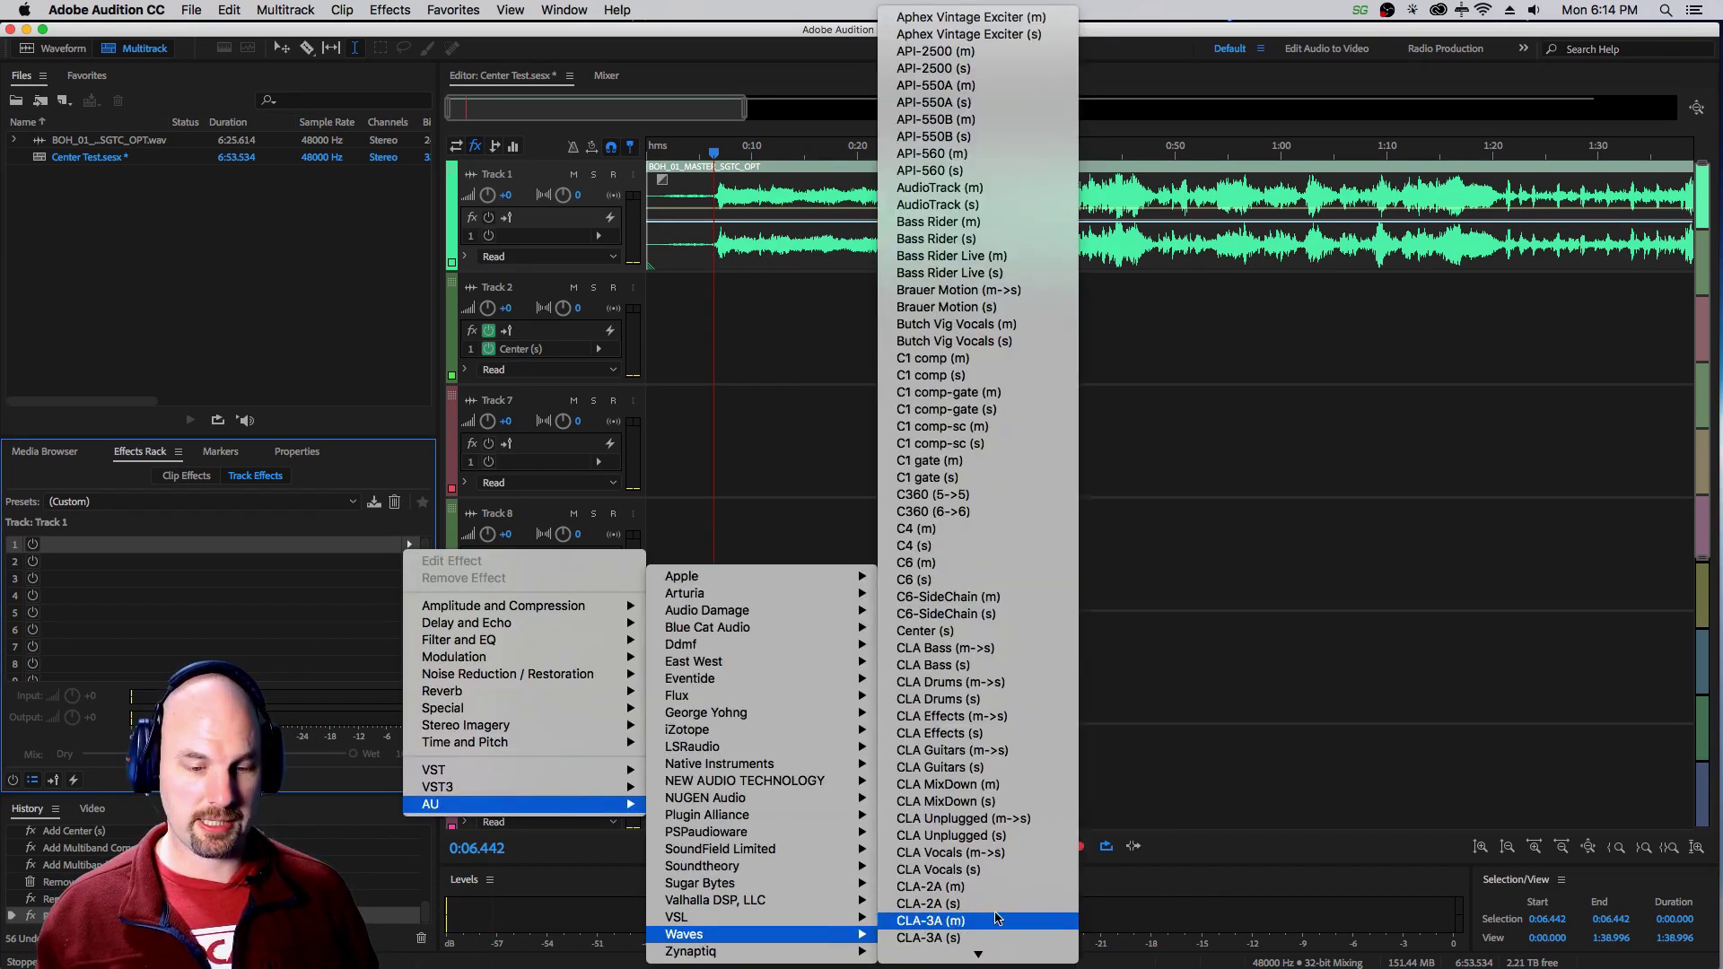
mouse_move(980, 956)
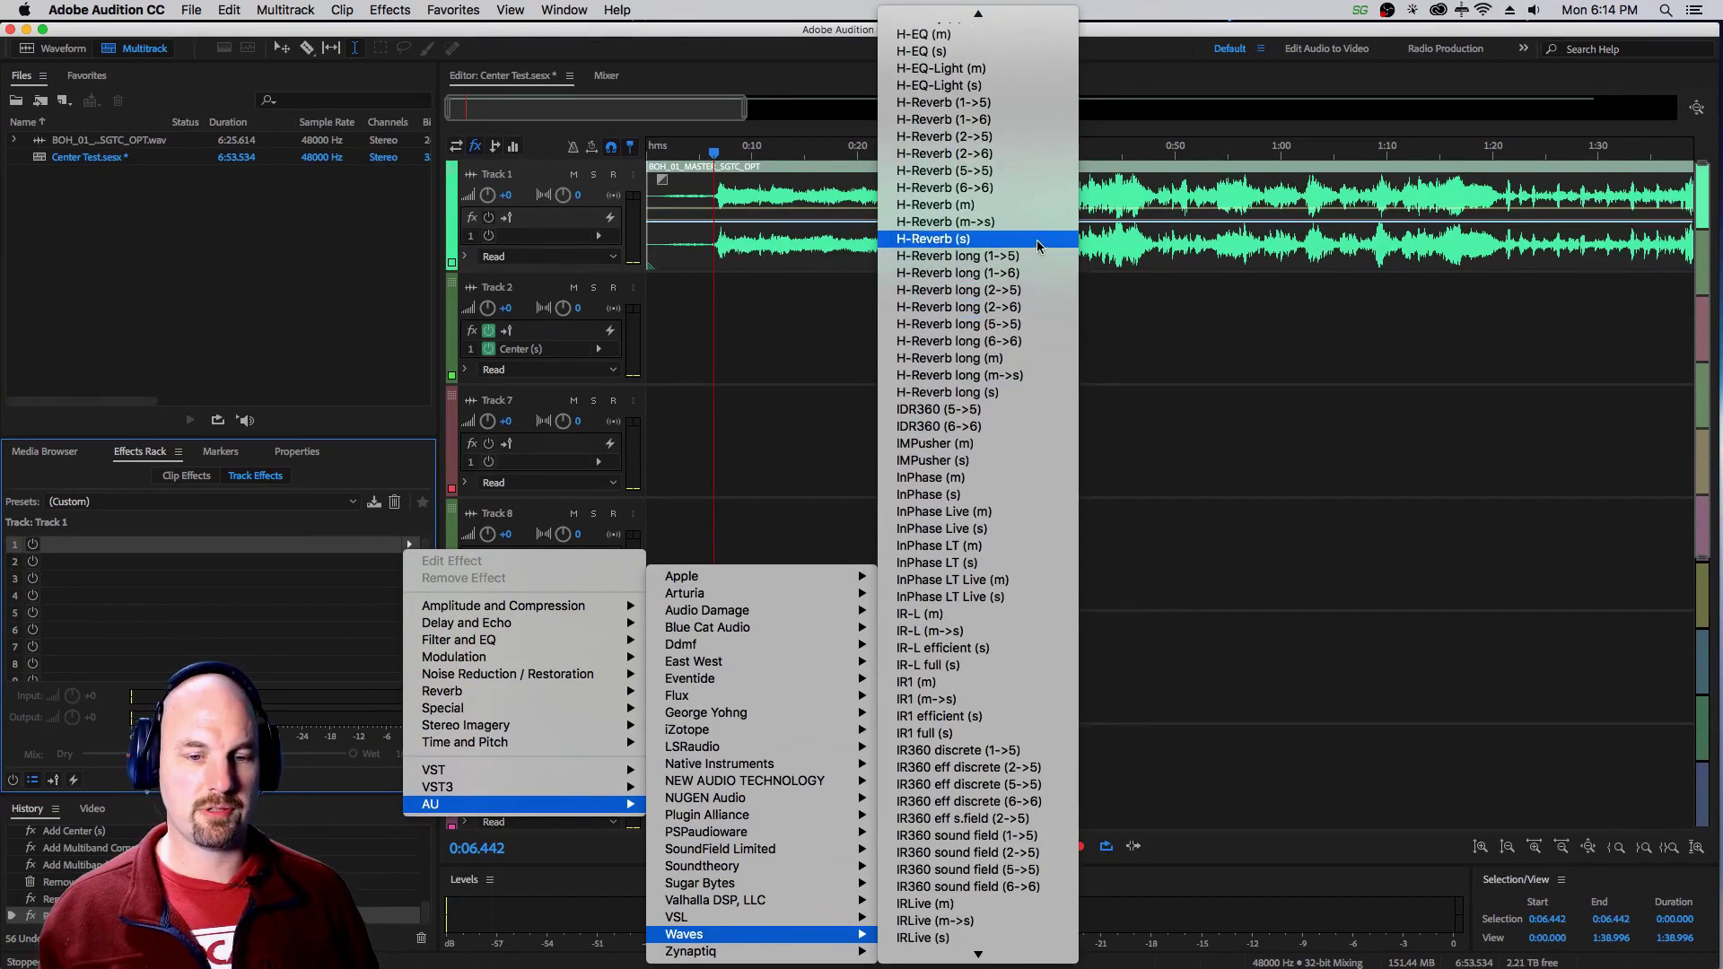
click(1029, 392)
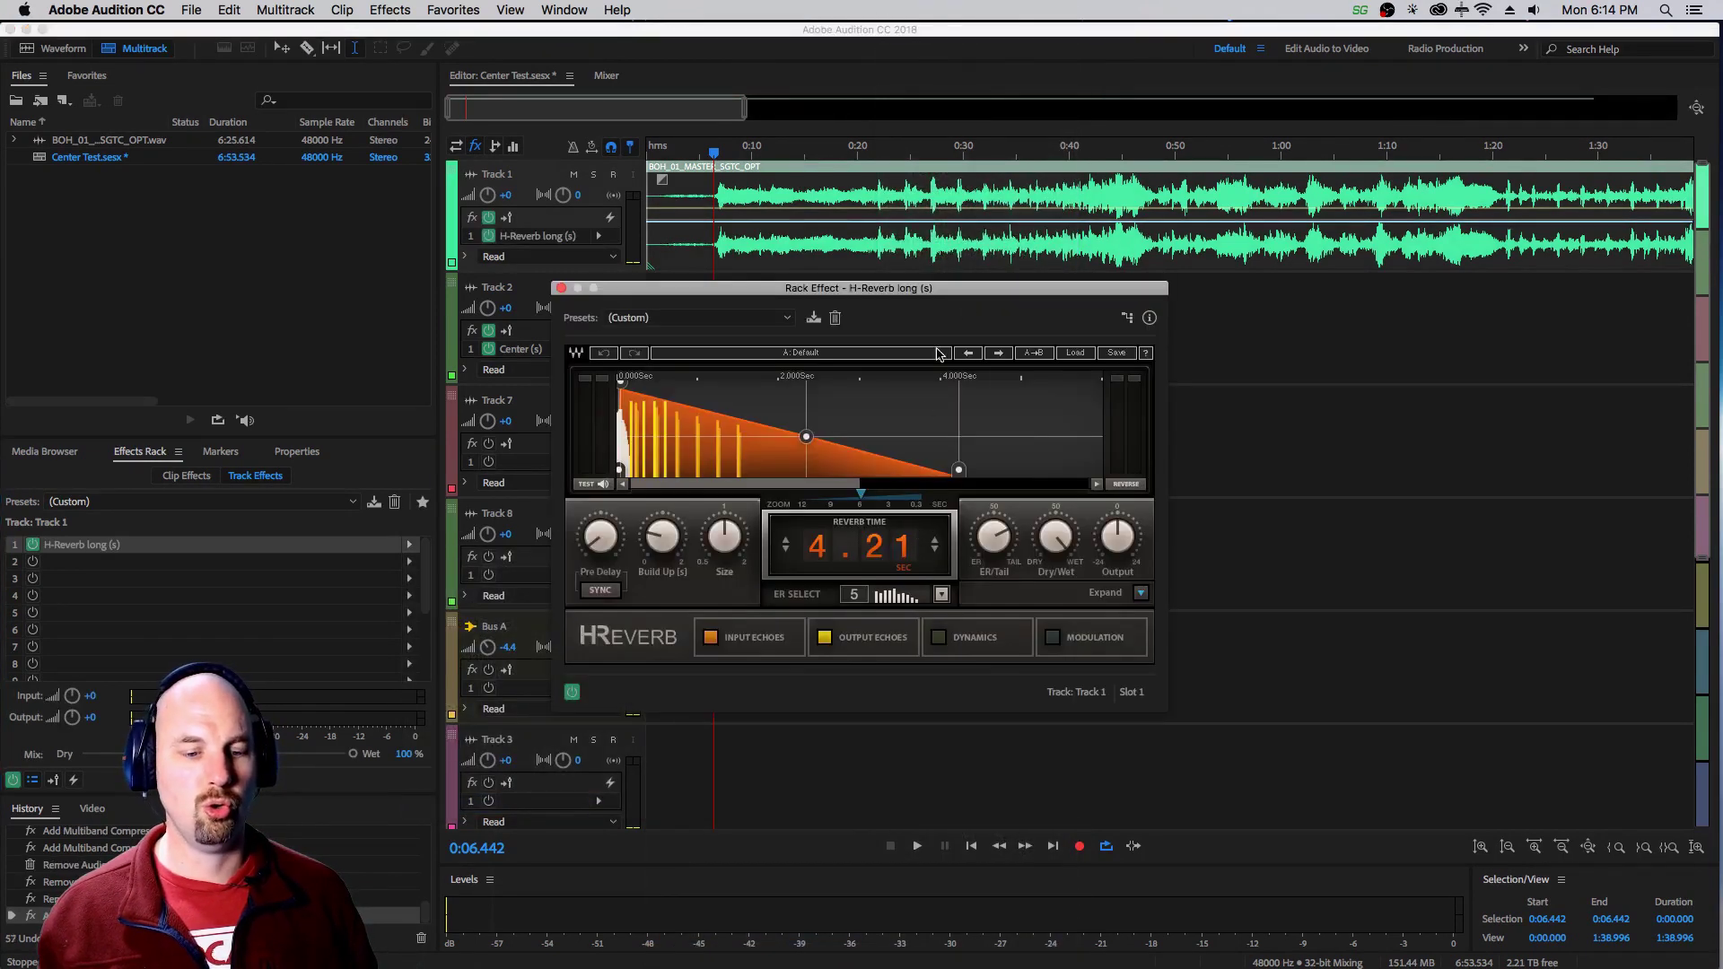
Set the first H-Reverb's reverb time to 7.68 seconds and play the session briefly to test it
drag(976, 297, 971, 279)
drag(811, 528, 807, 465)
key(space)
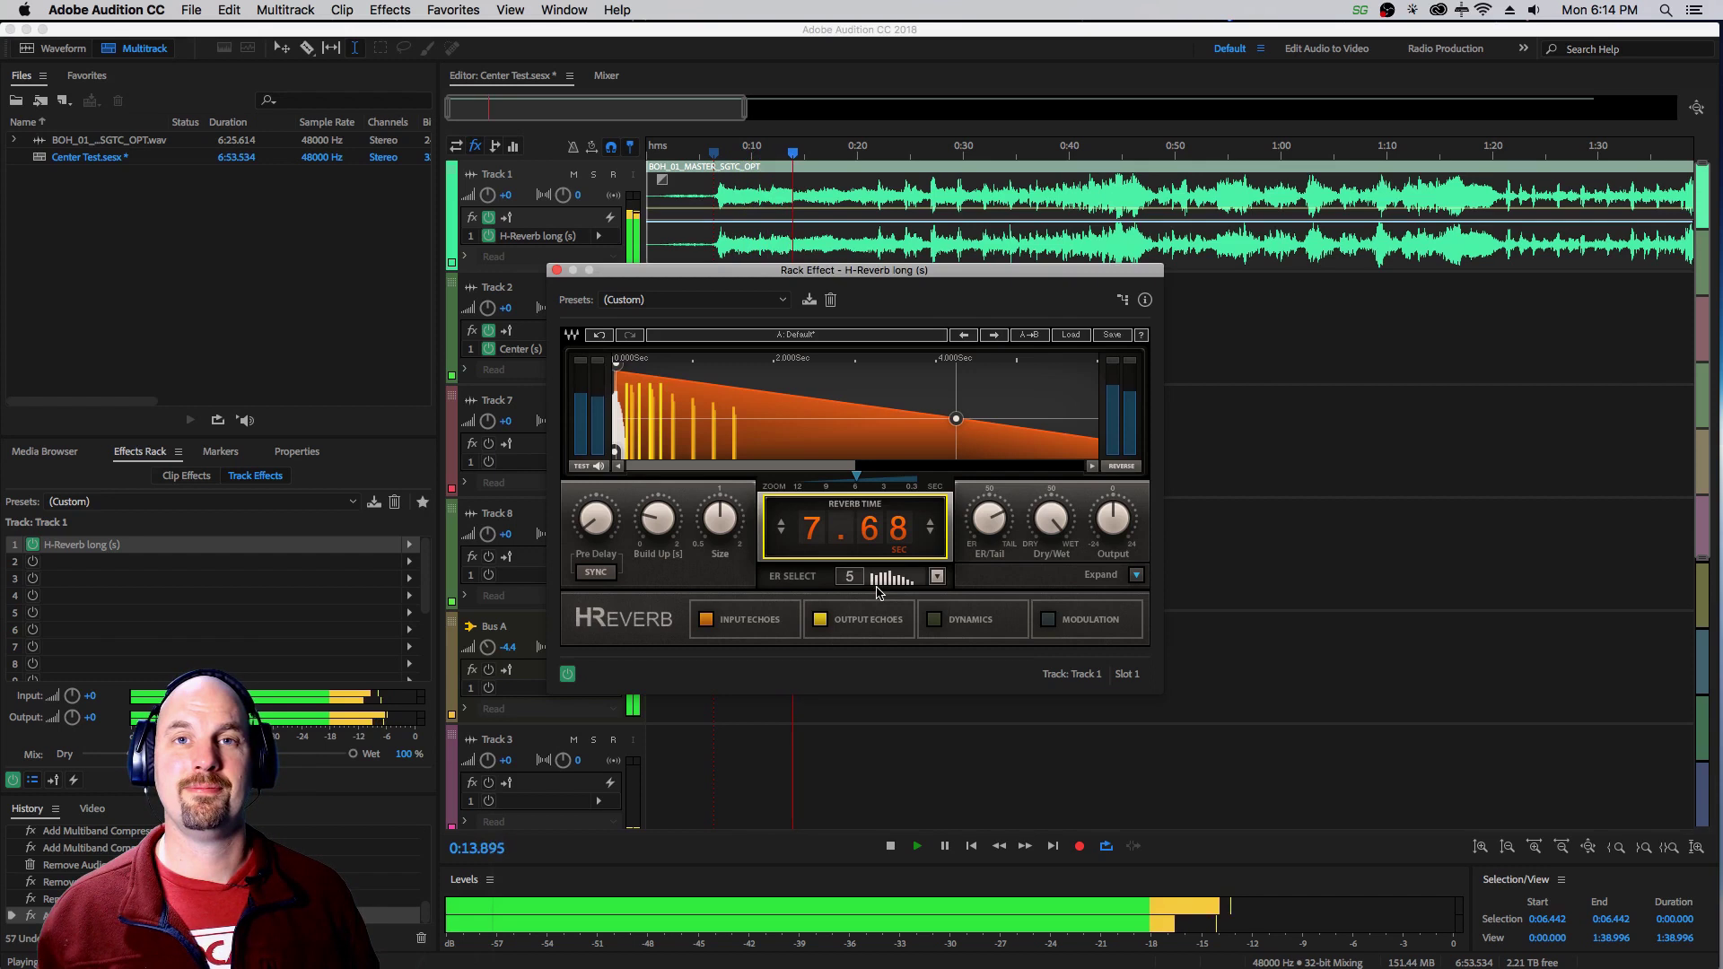
key(space)
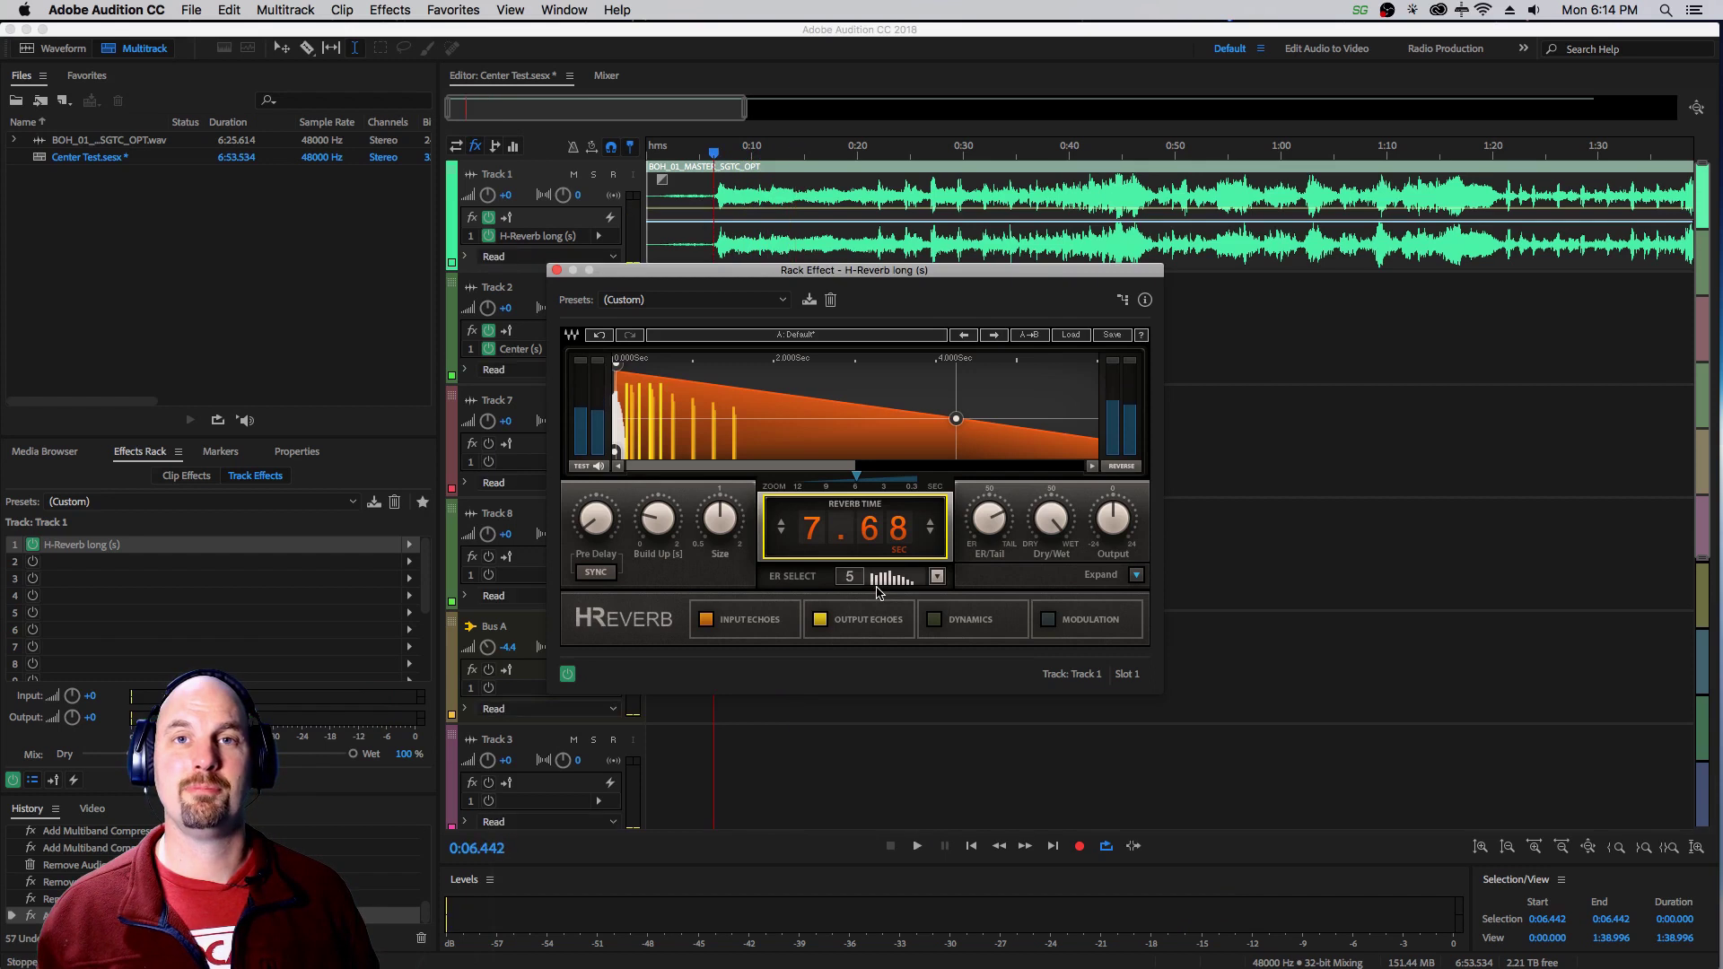
Insert a second Waves H-Reverb long (s) in the second effect slot of Track 1
click(410, 562)
mouse_move(504, 821)
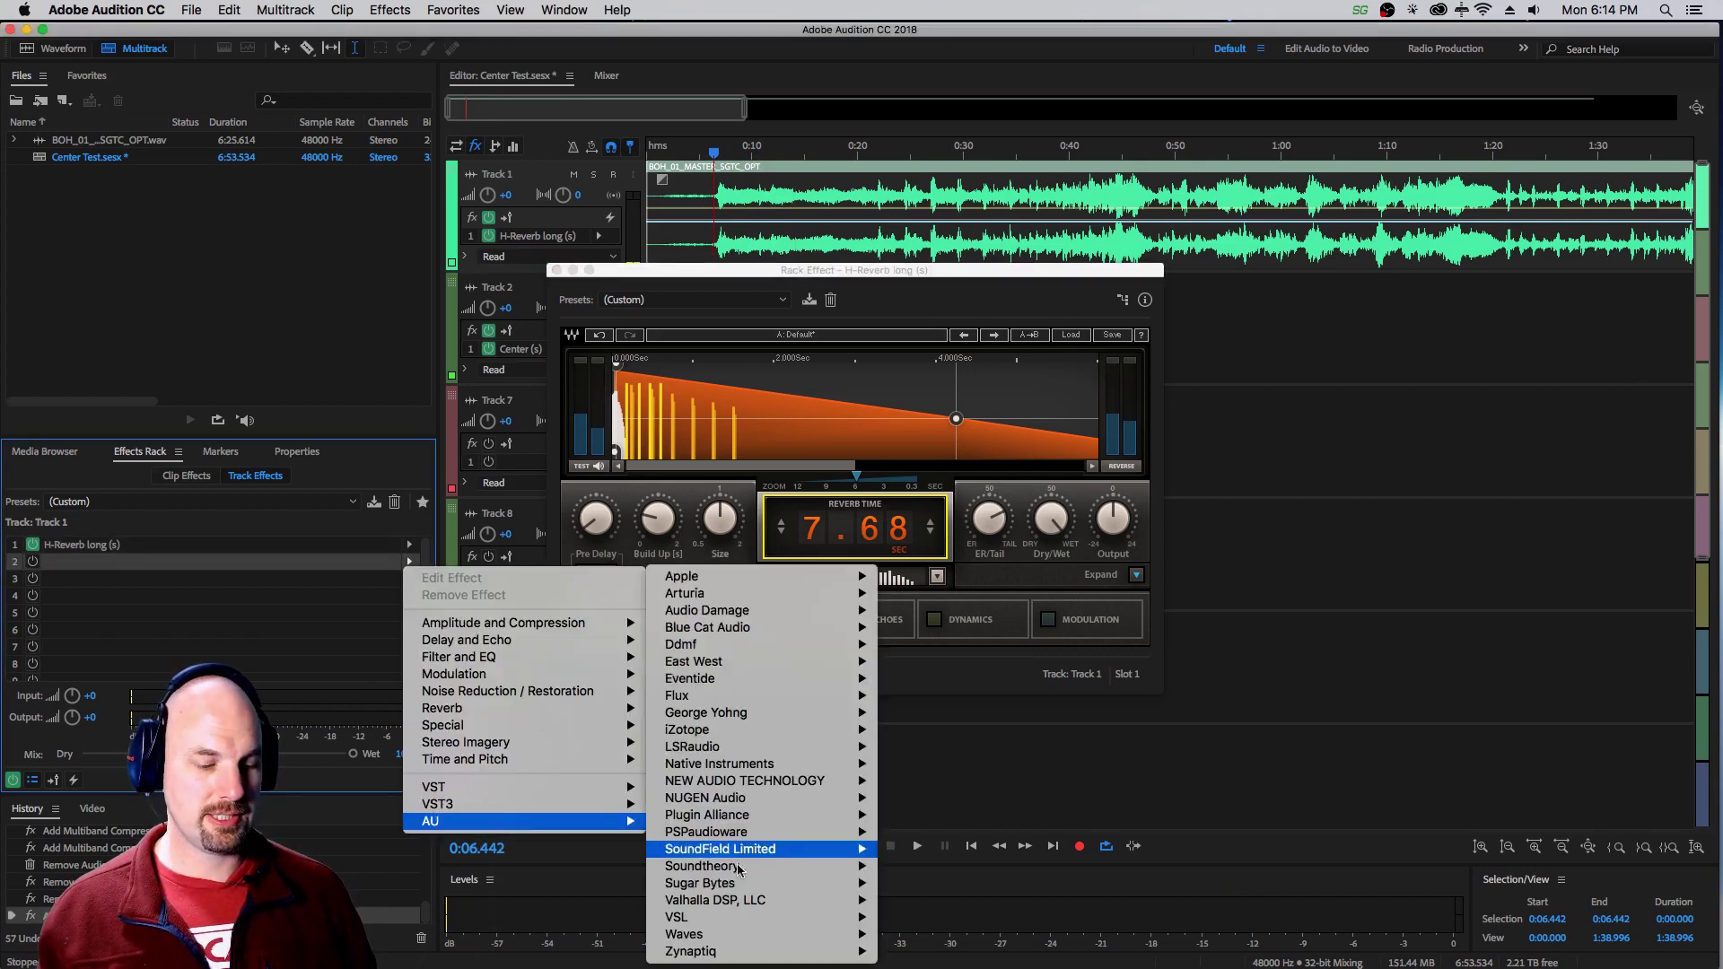
mouse_move(717, 934)
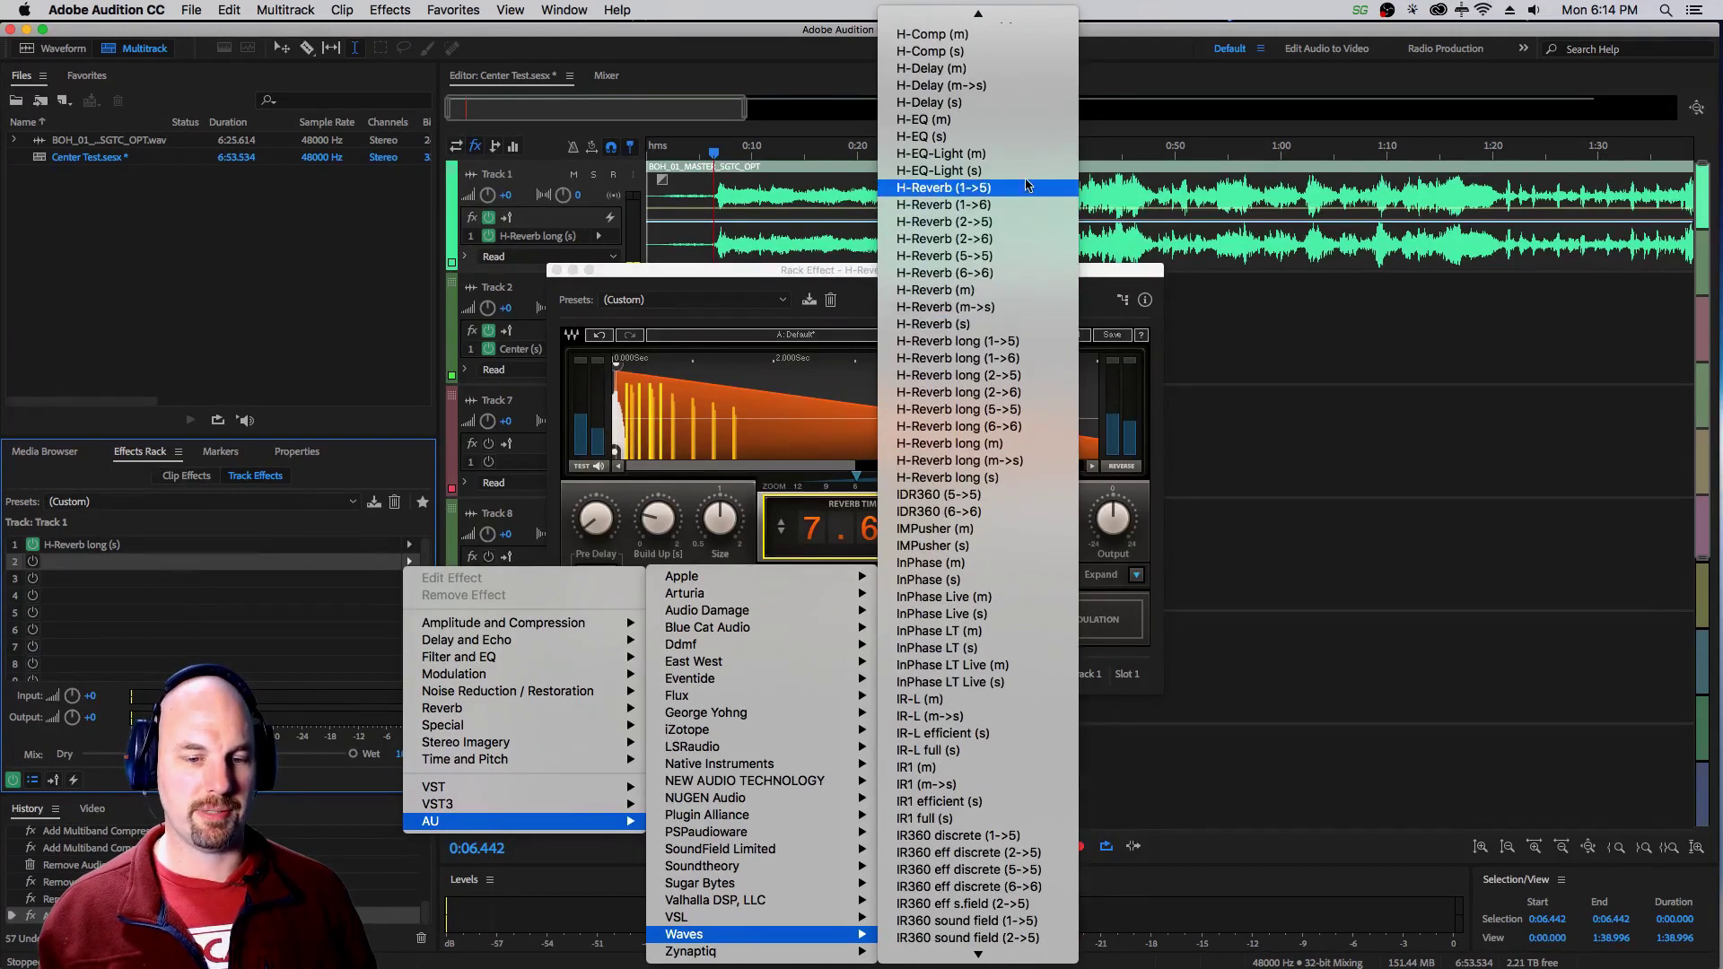
click(1015, 477)
Set the second H-Reverb's reverb time to 8.85 seconds and play the session with both reverbs active
drag(871, 545, 871, 538)
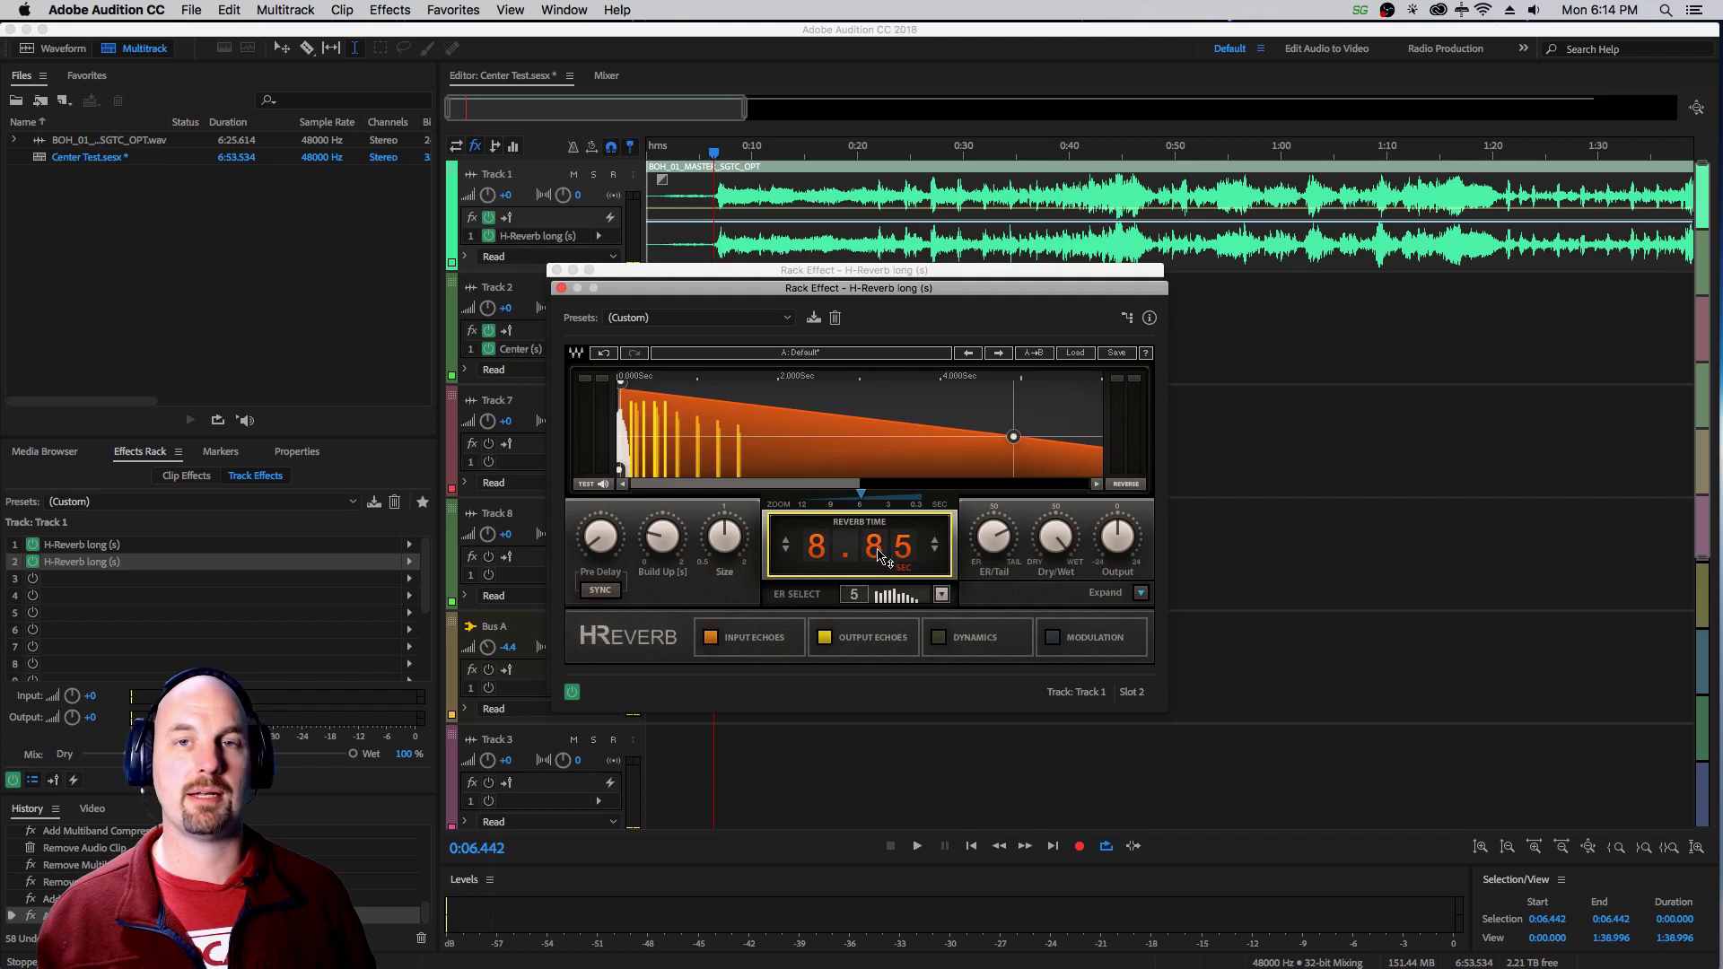
key(space)
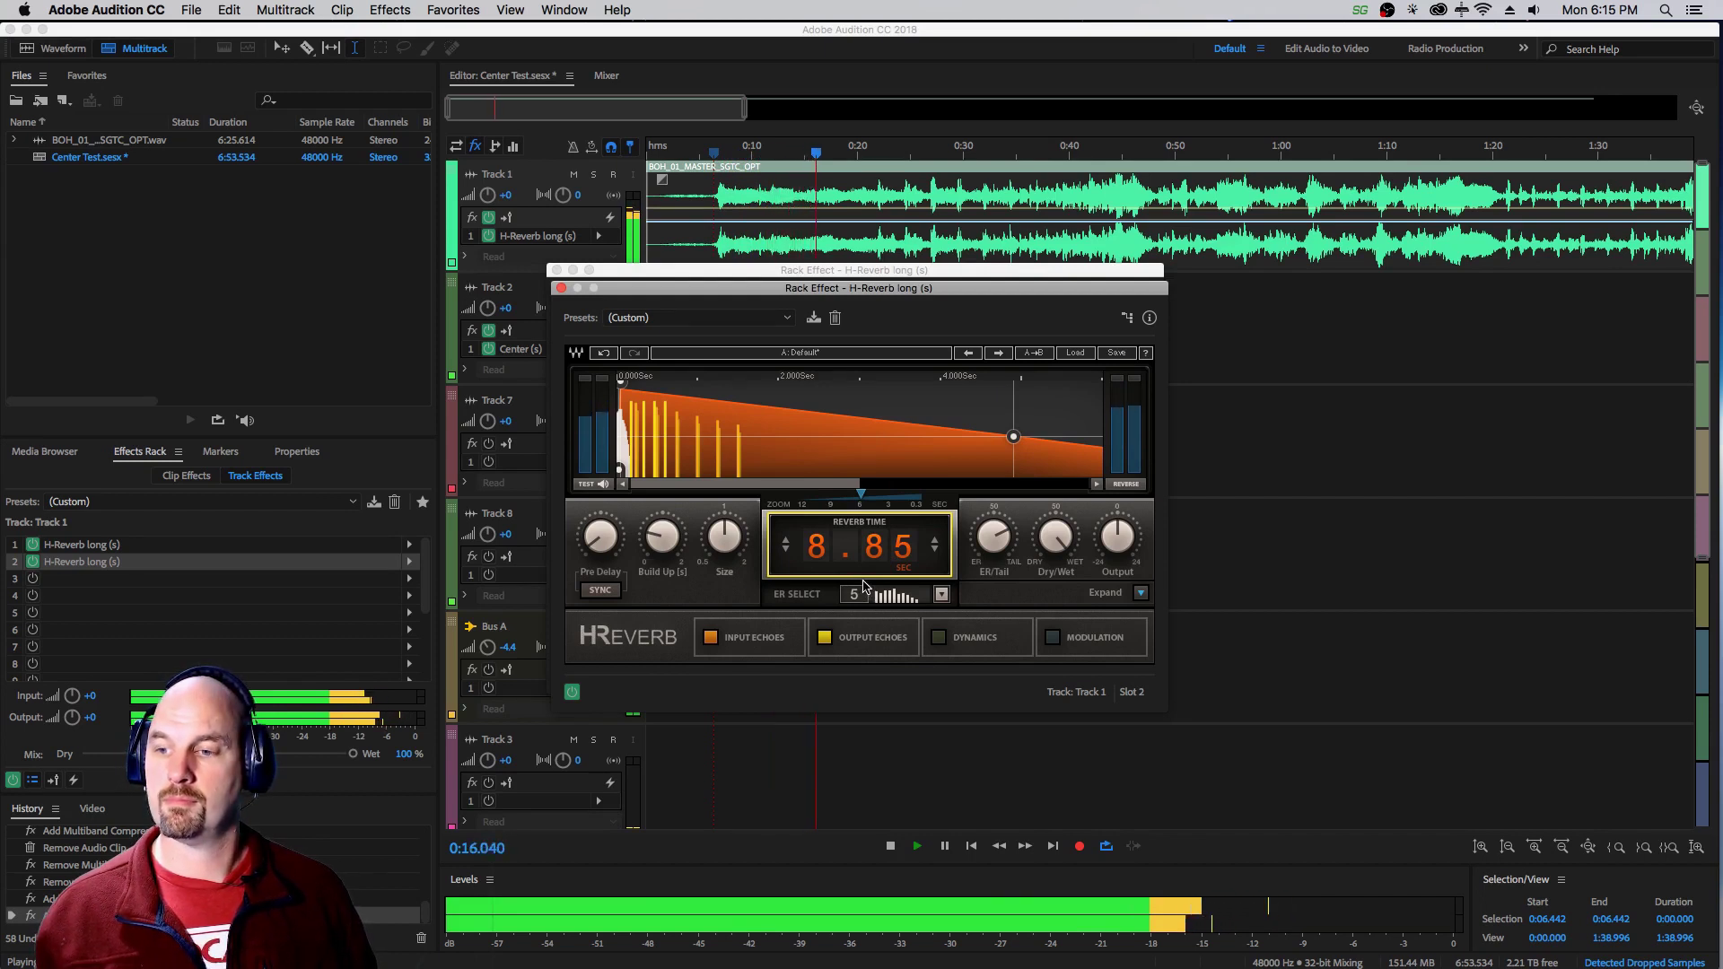
key(space)
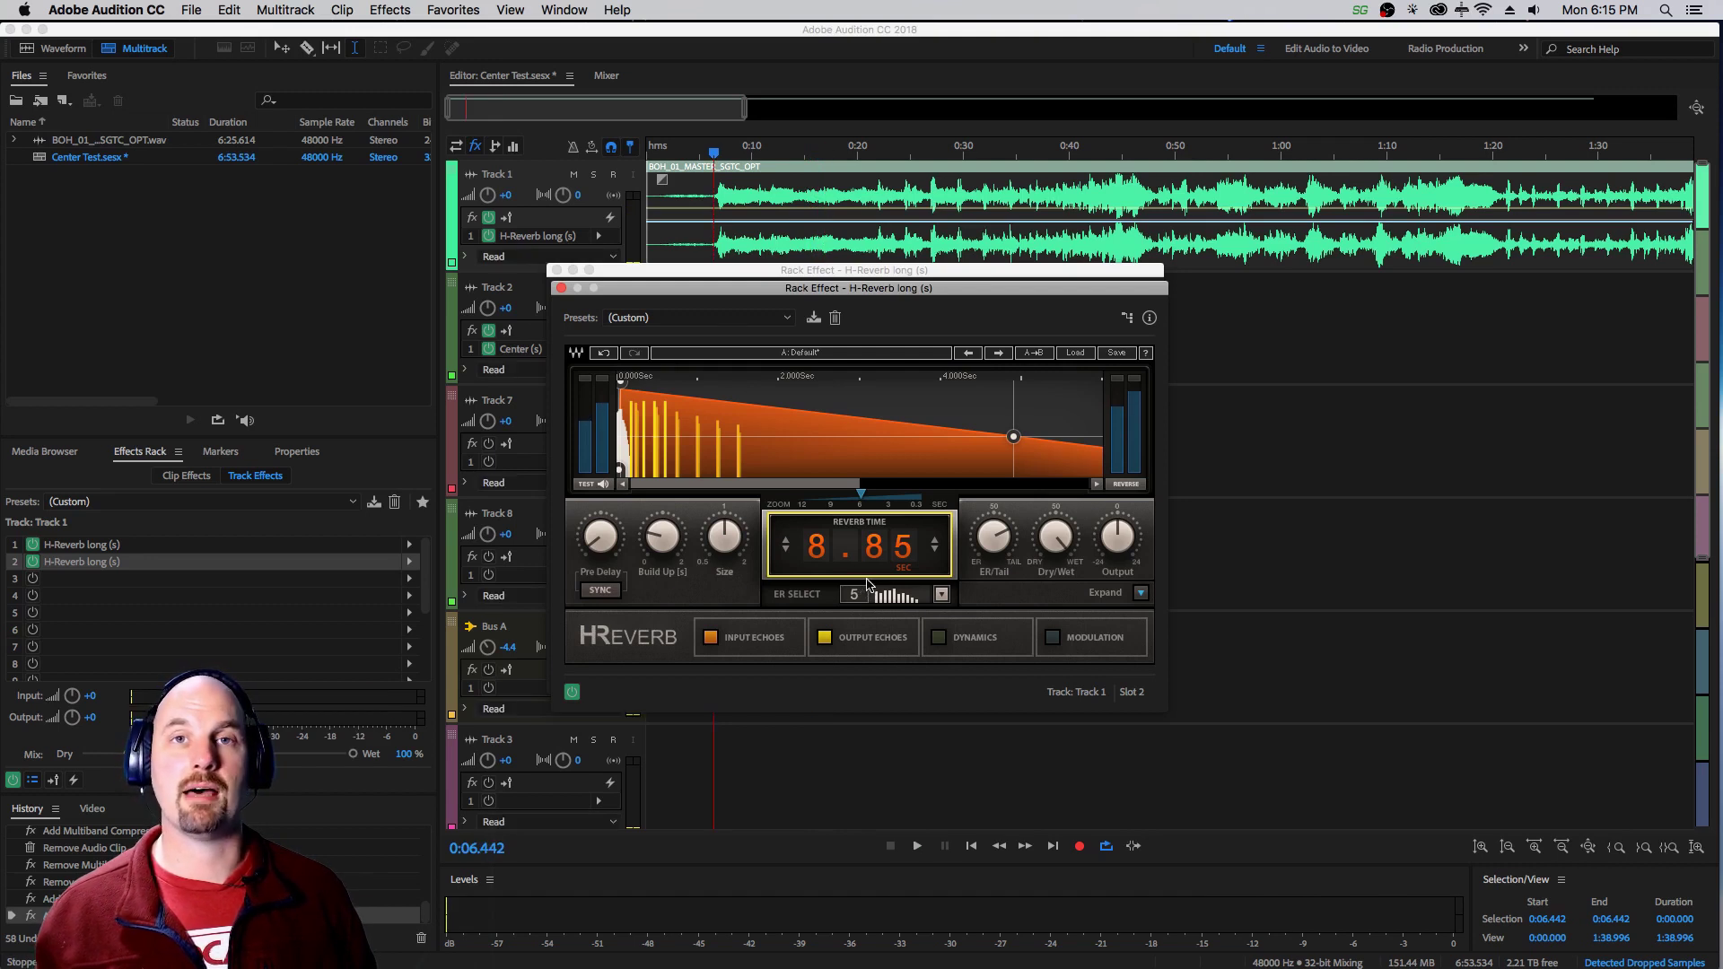
Insert a third Waves H-Reverb long (s) in the third effect slot of Track 1
click(409, 579)
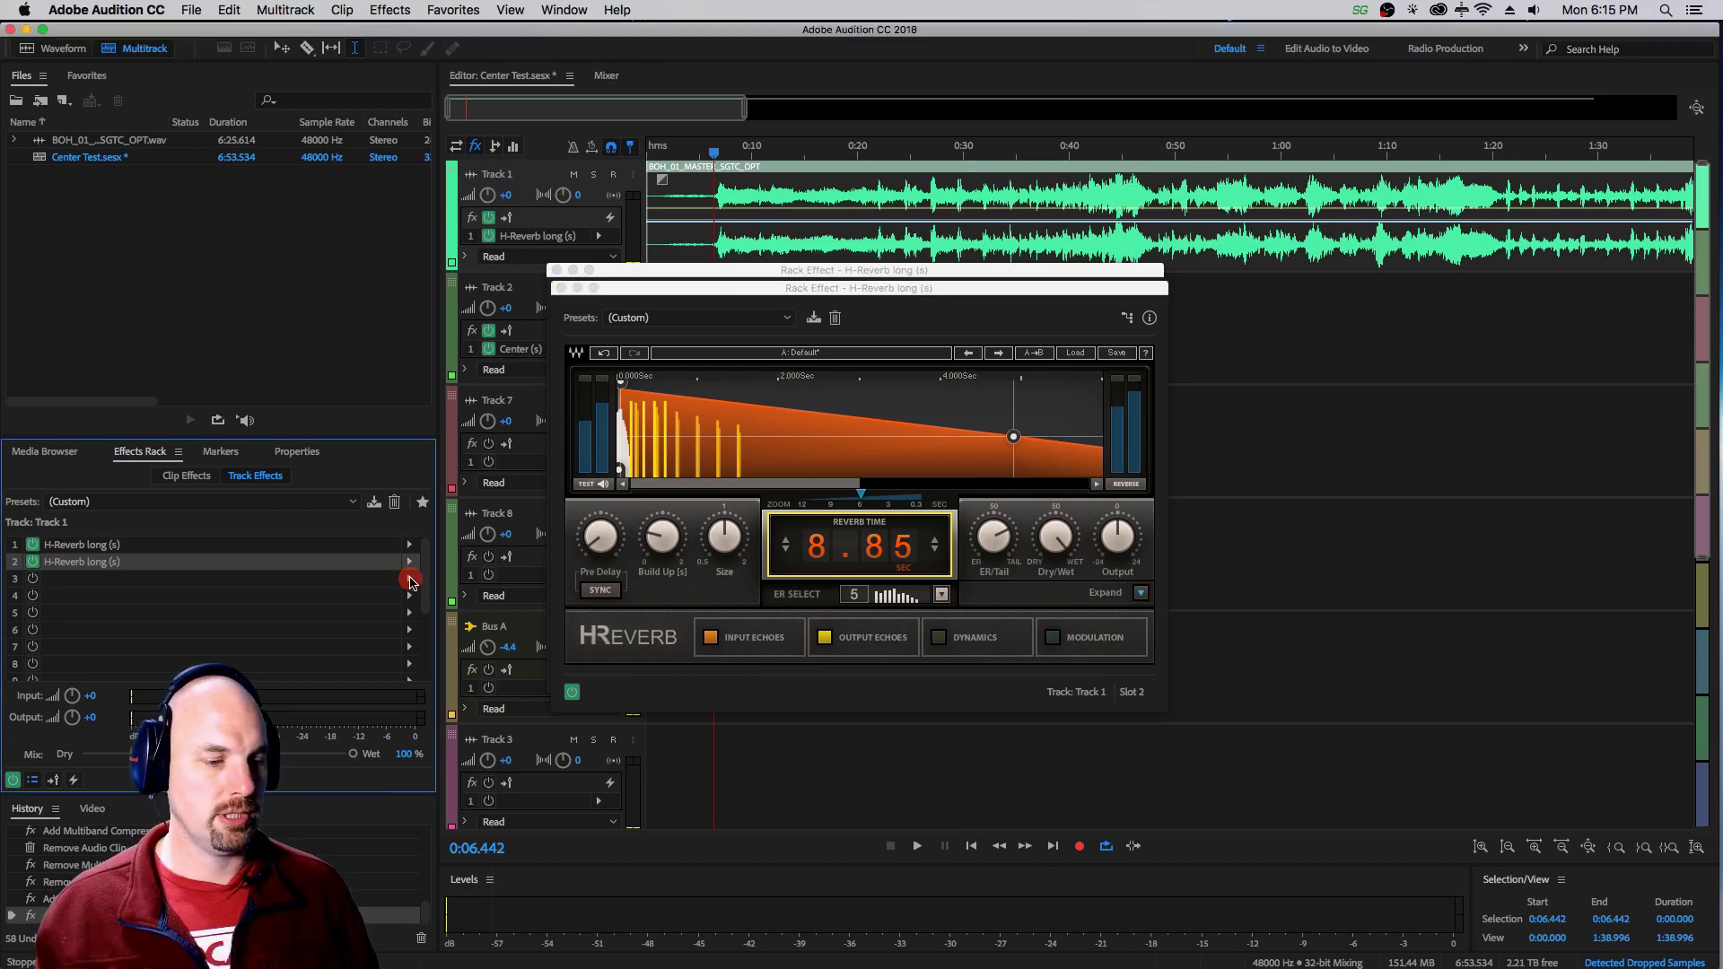
mouse_move(575, 839)
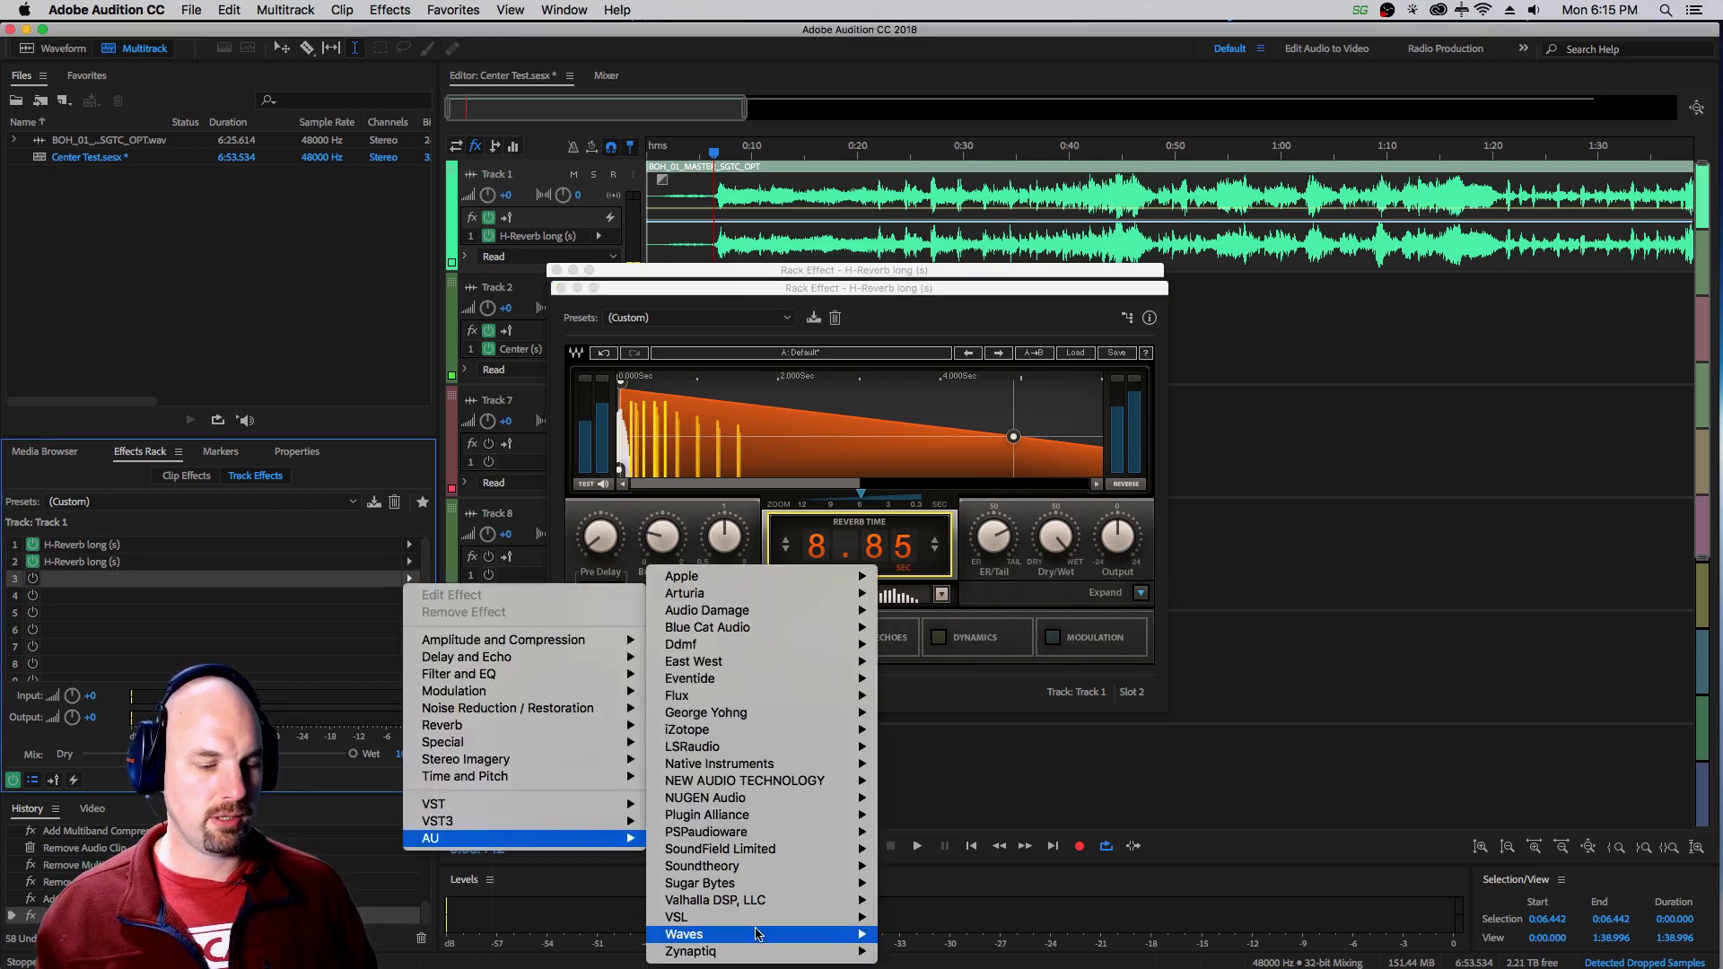
mouse_move(682, 934)
scroll(986, 955, down, 3)
scroll(994, 955, down, 15)
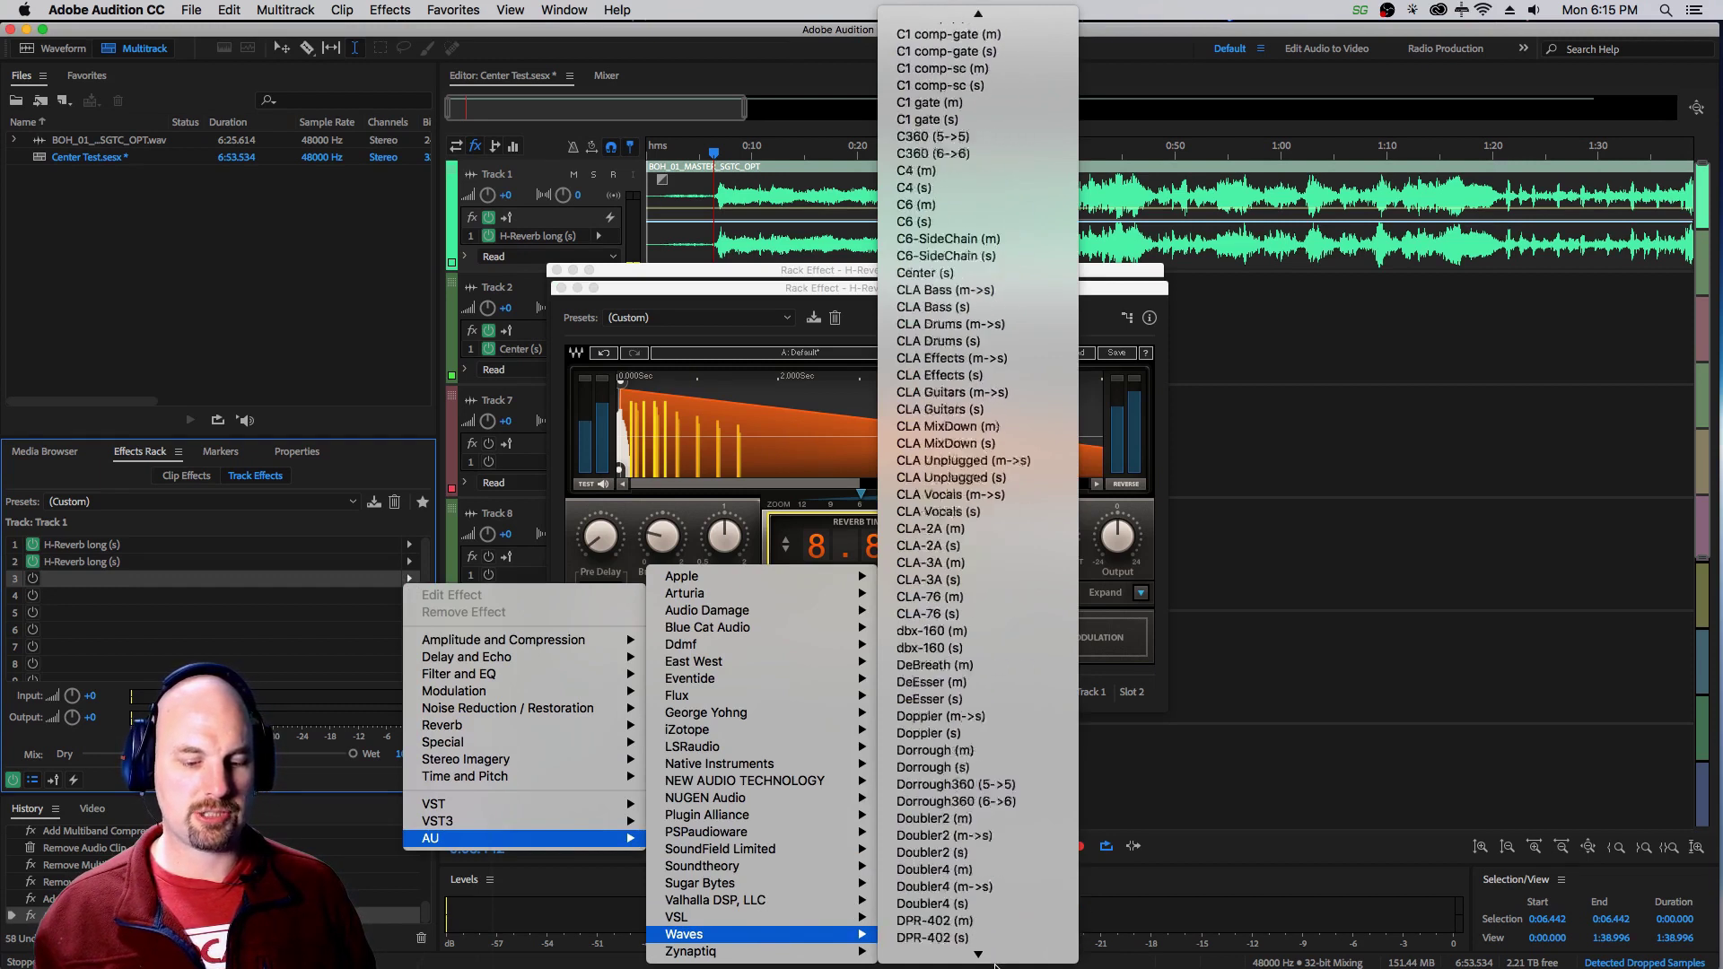
scroll(994, 956, down, 15)
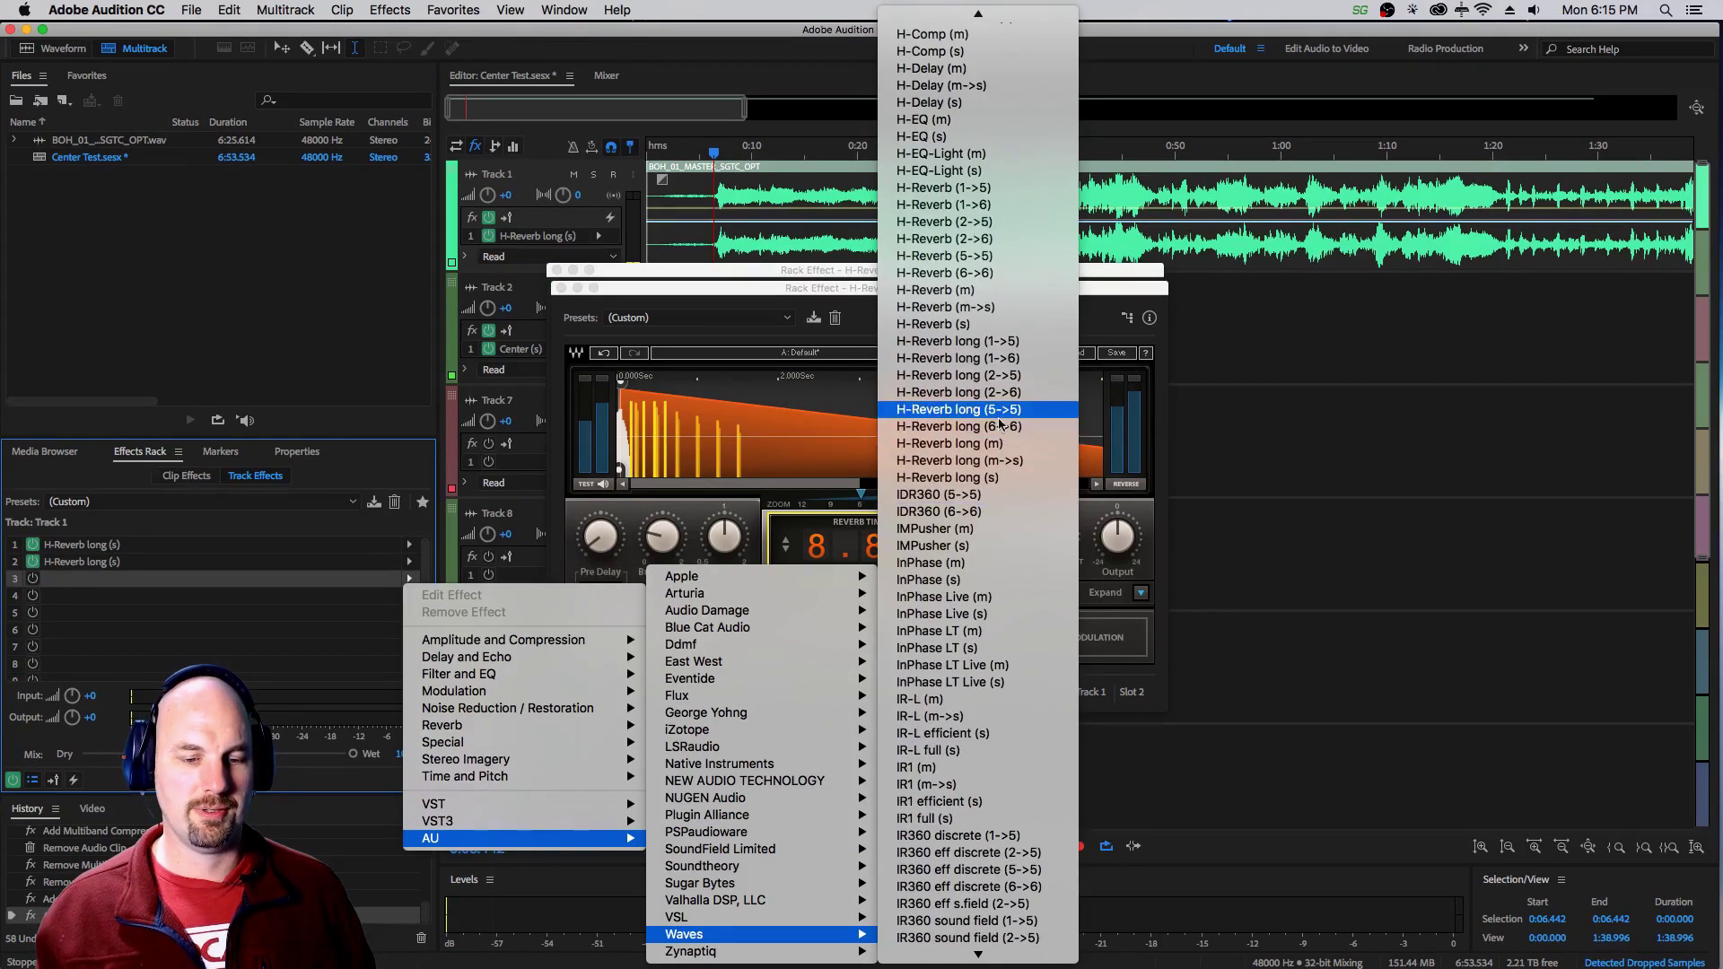
click(980, 478)
Set the third H-Reverb's reverb time to 6.66 seconds and play the session with all three reverbs active
drag(827, 554, 902, 547)
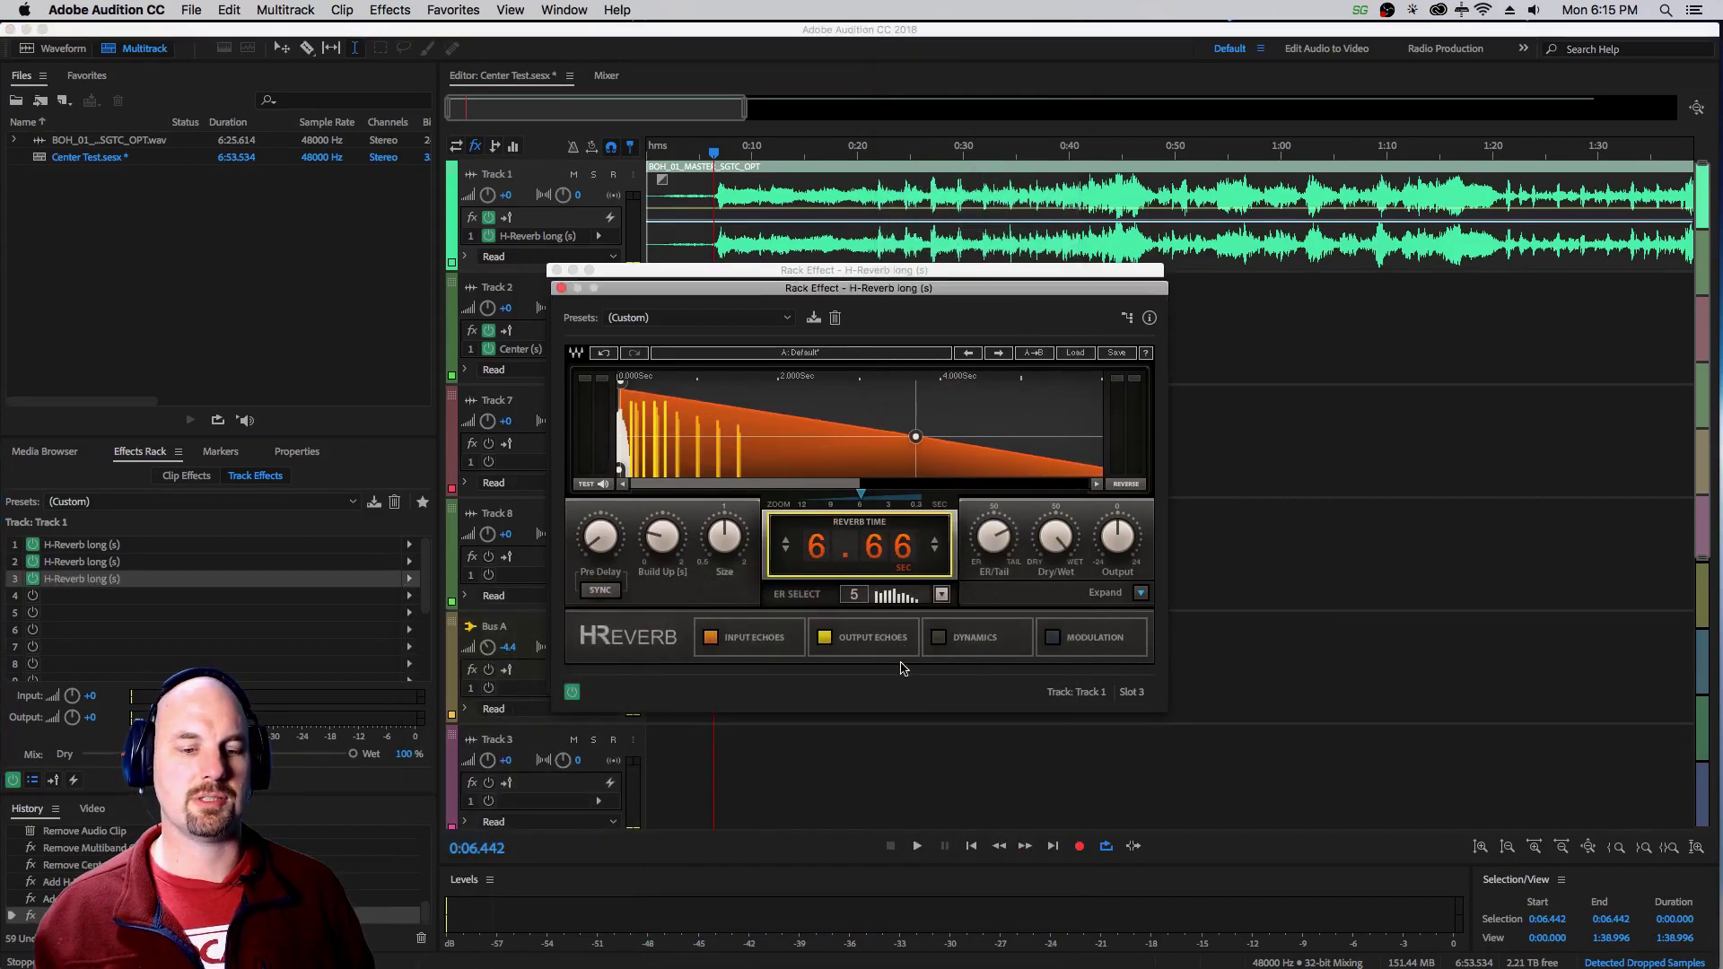
key(space)
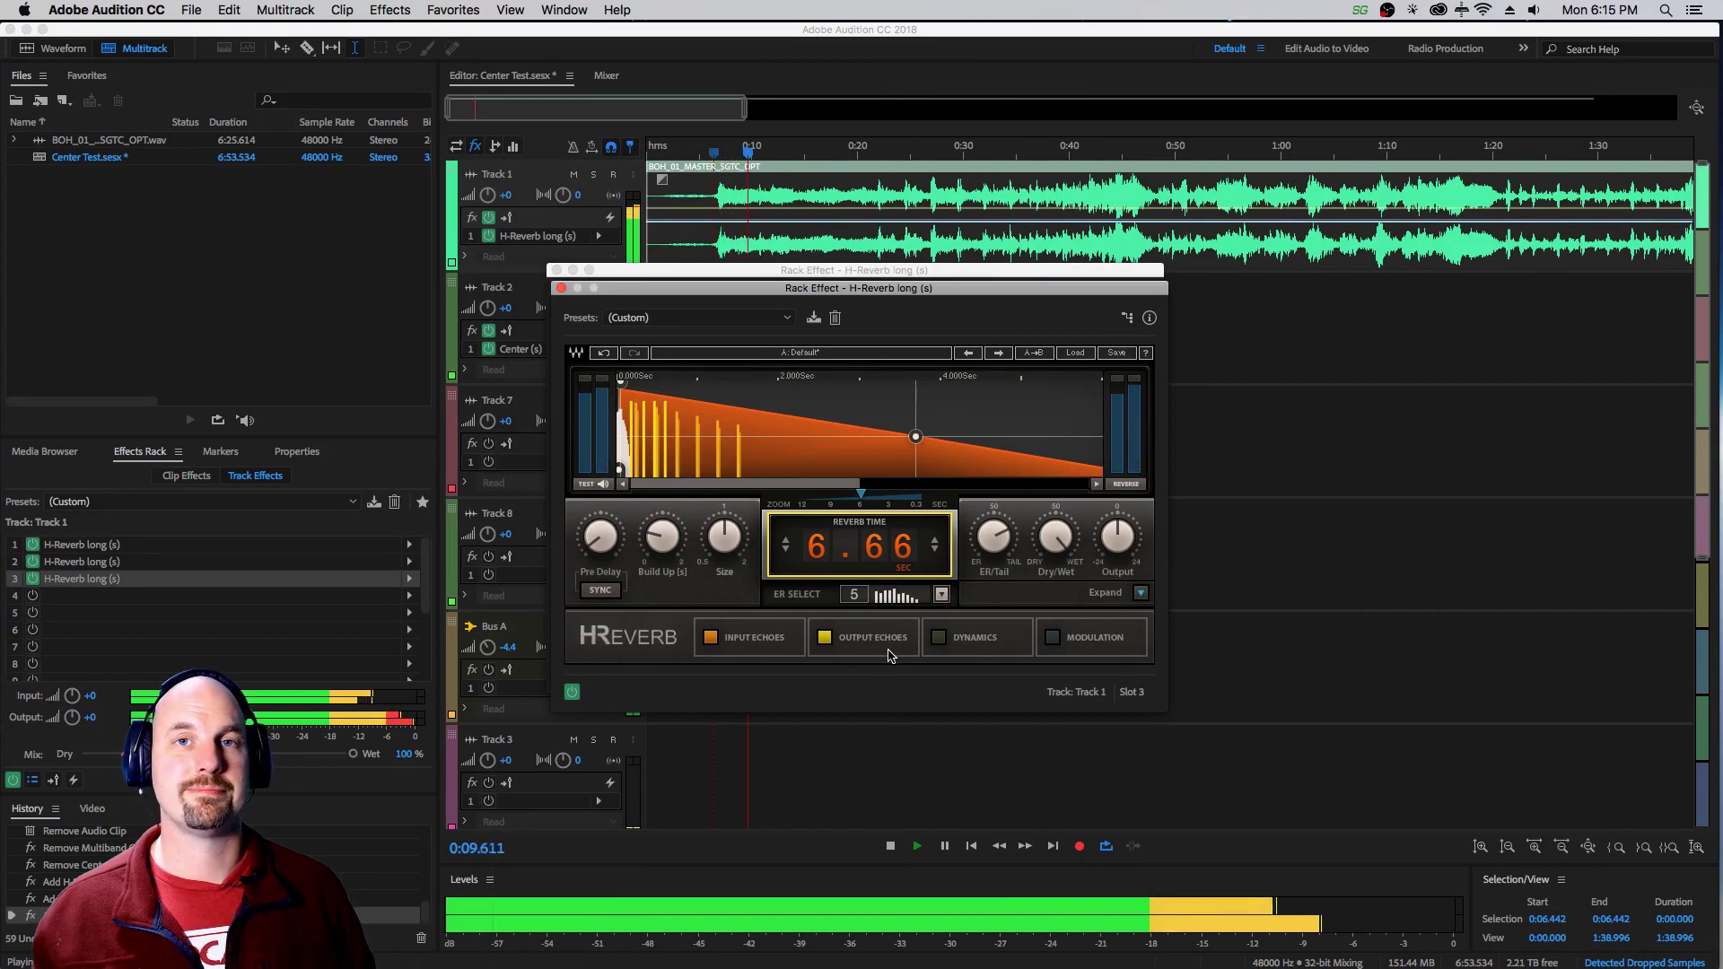
key(space)
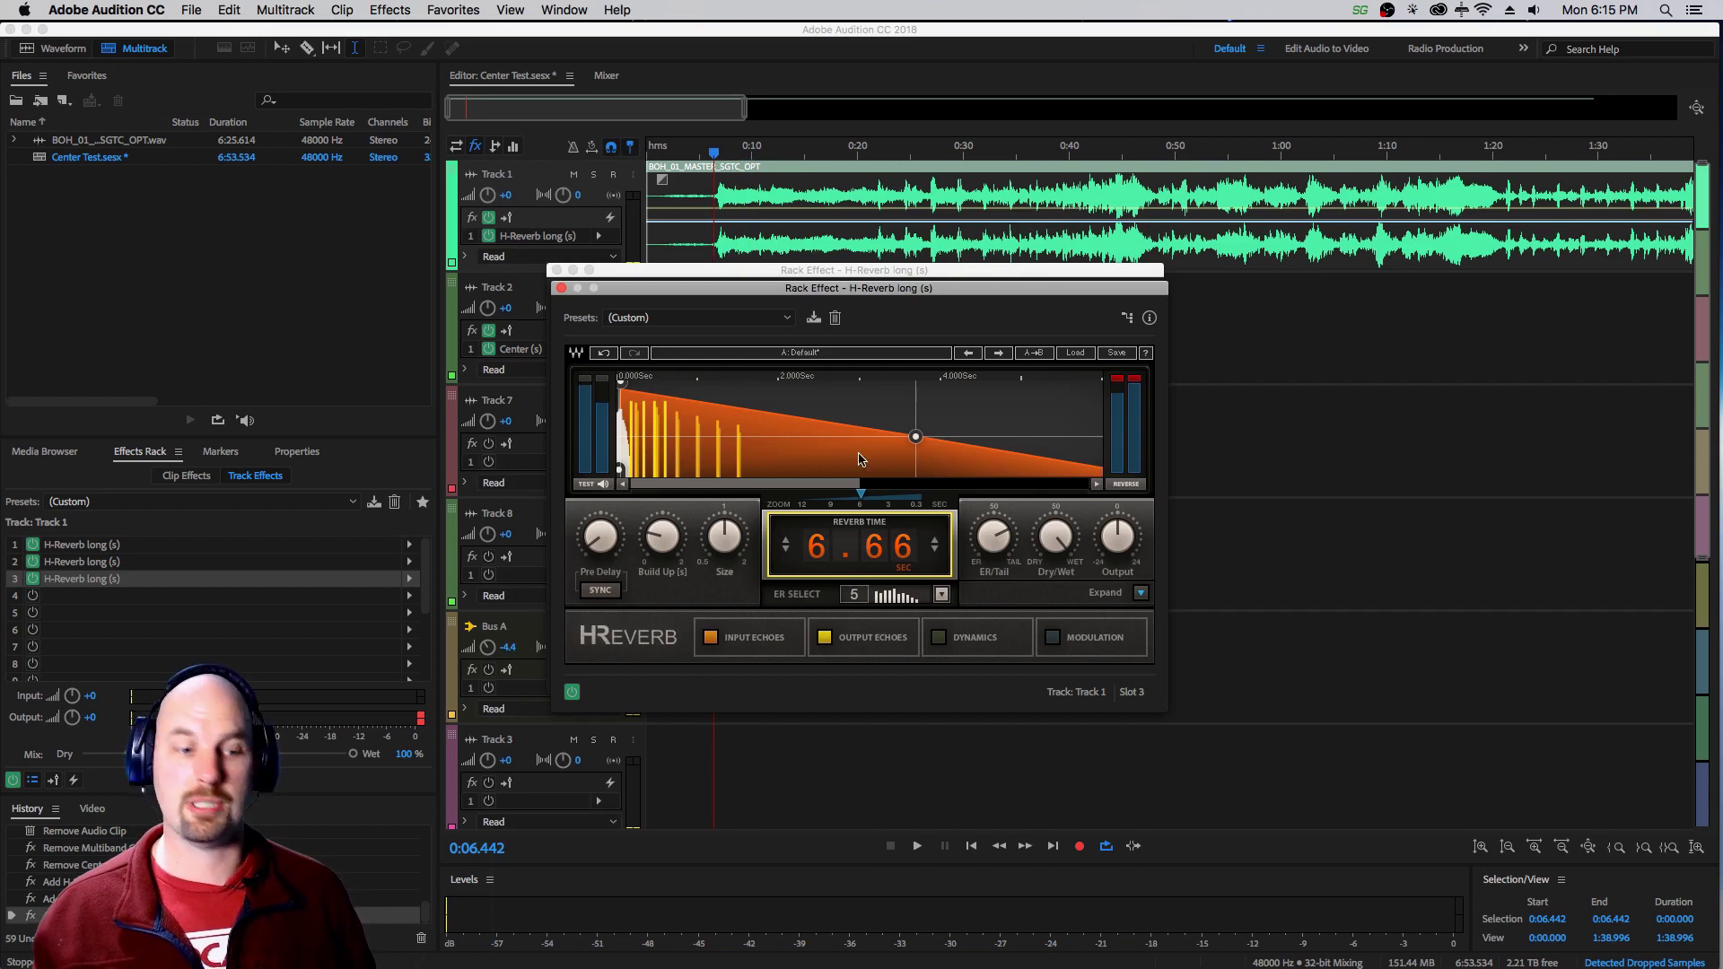
Close the three reverb windows and remove all H-Reverb long (s) effects from Track 1
click(561, 288)
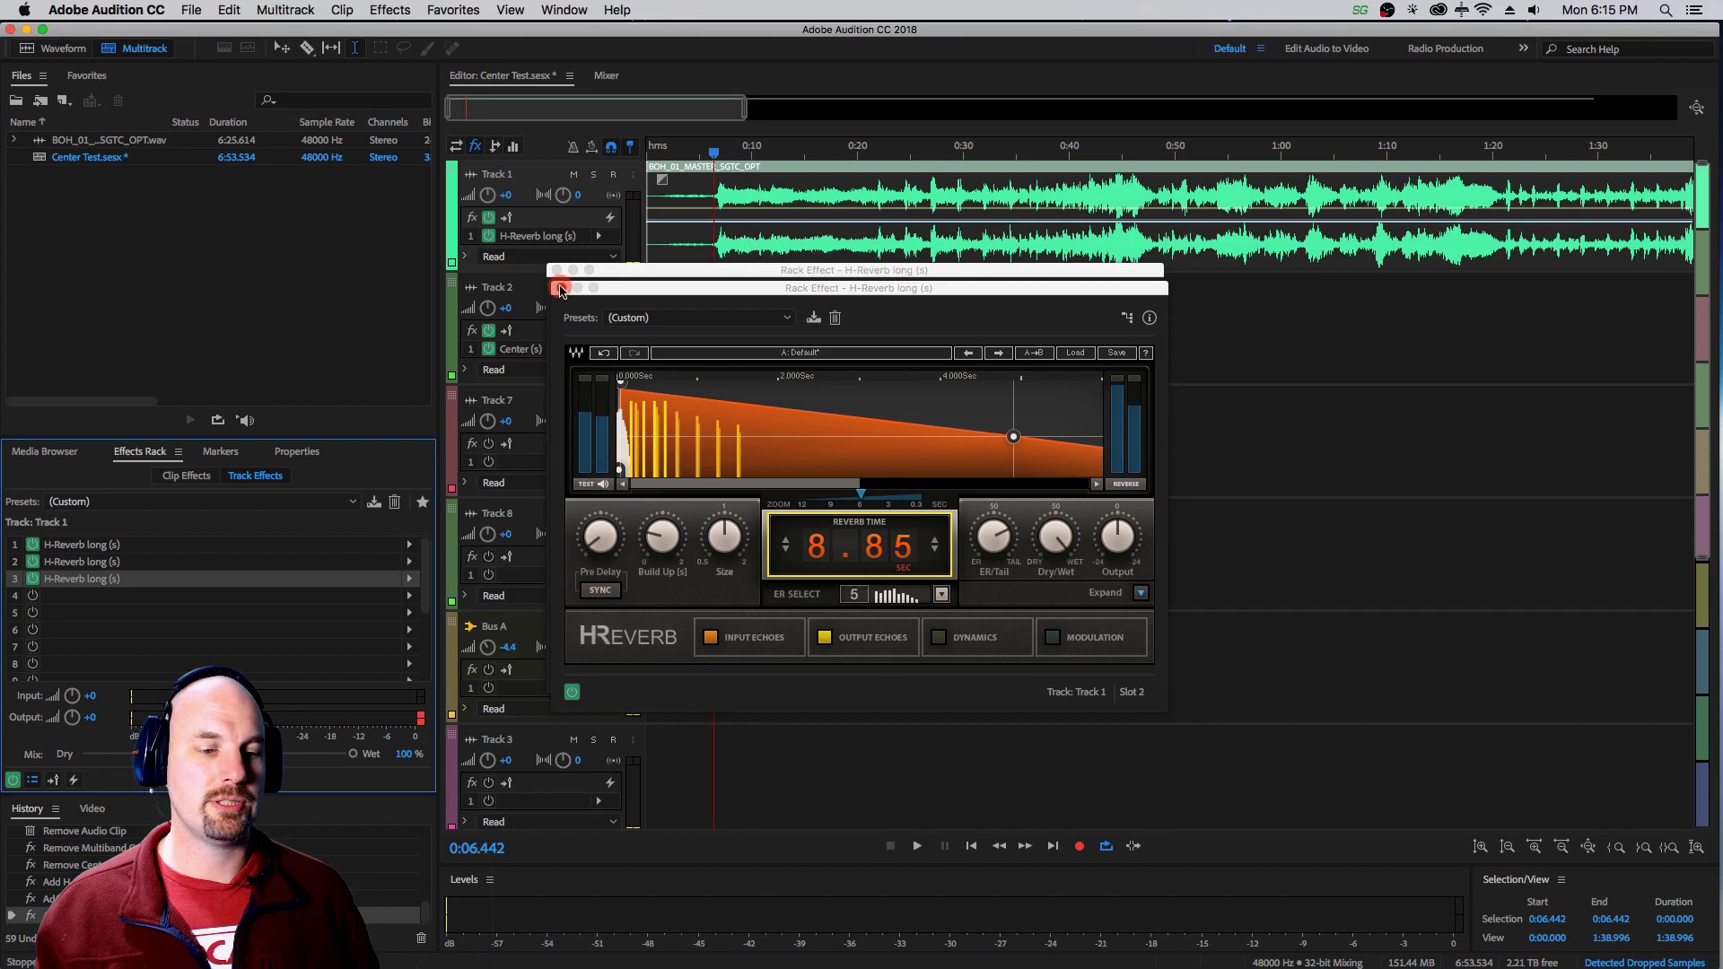
click(560, 288)
click(556, 271)
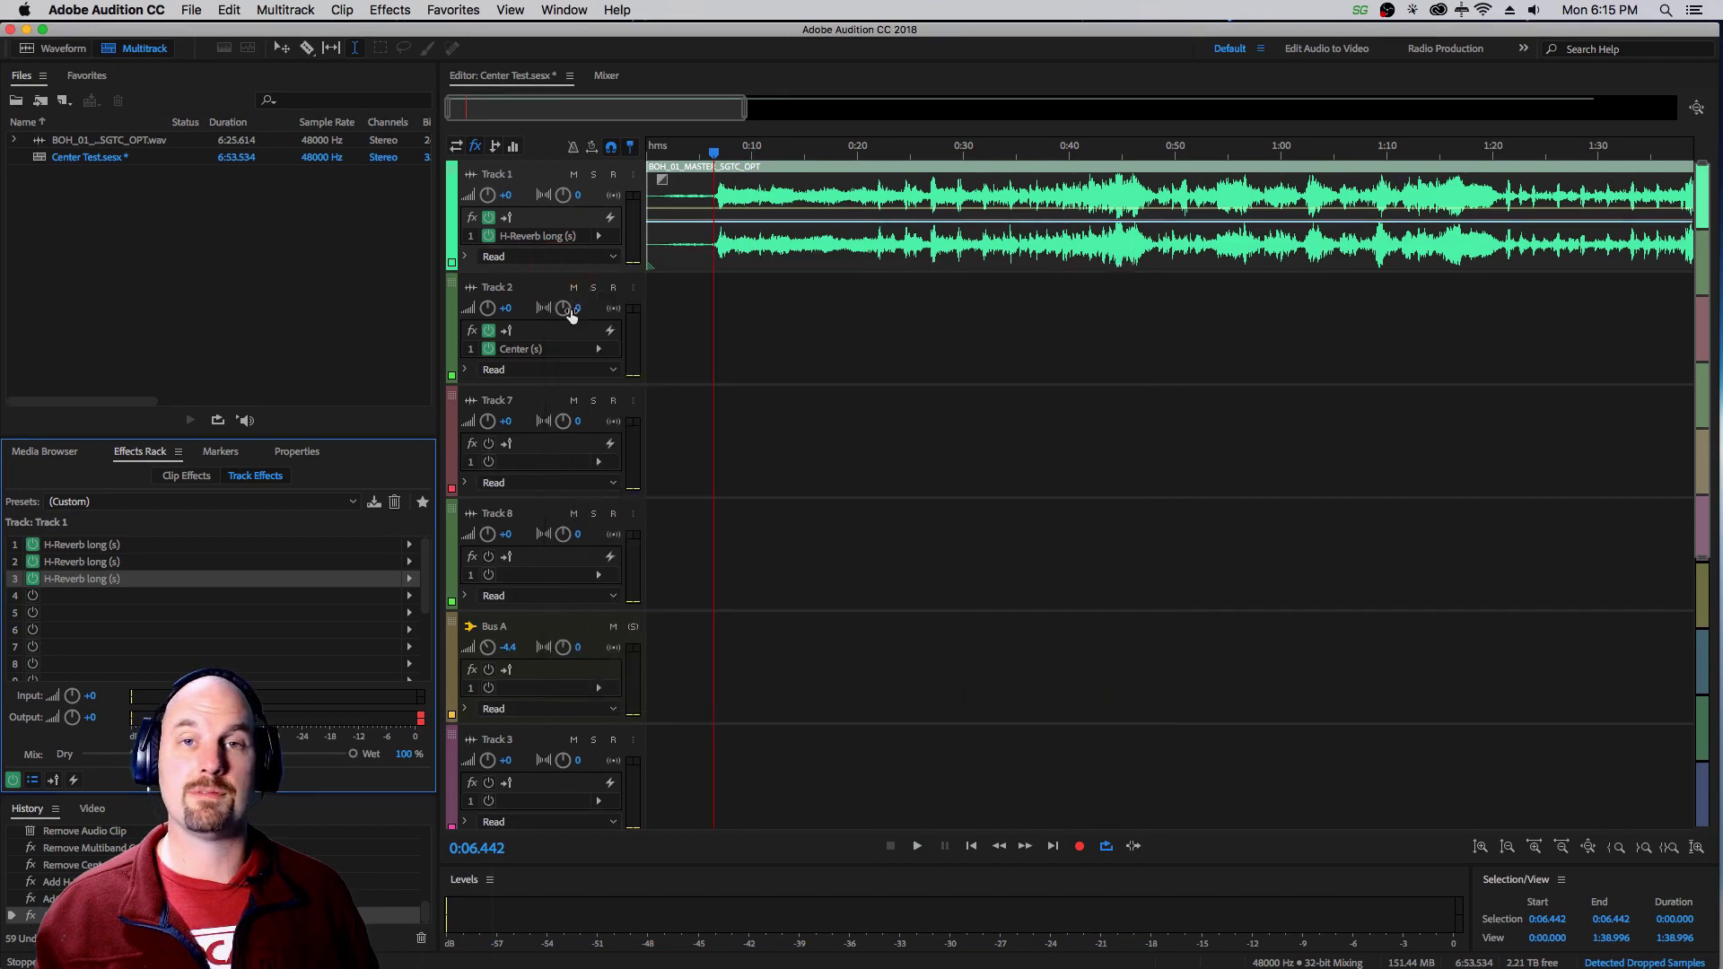
click(406, 578)
click(464, 612)
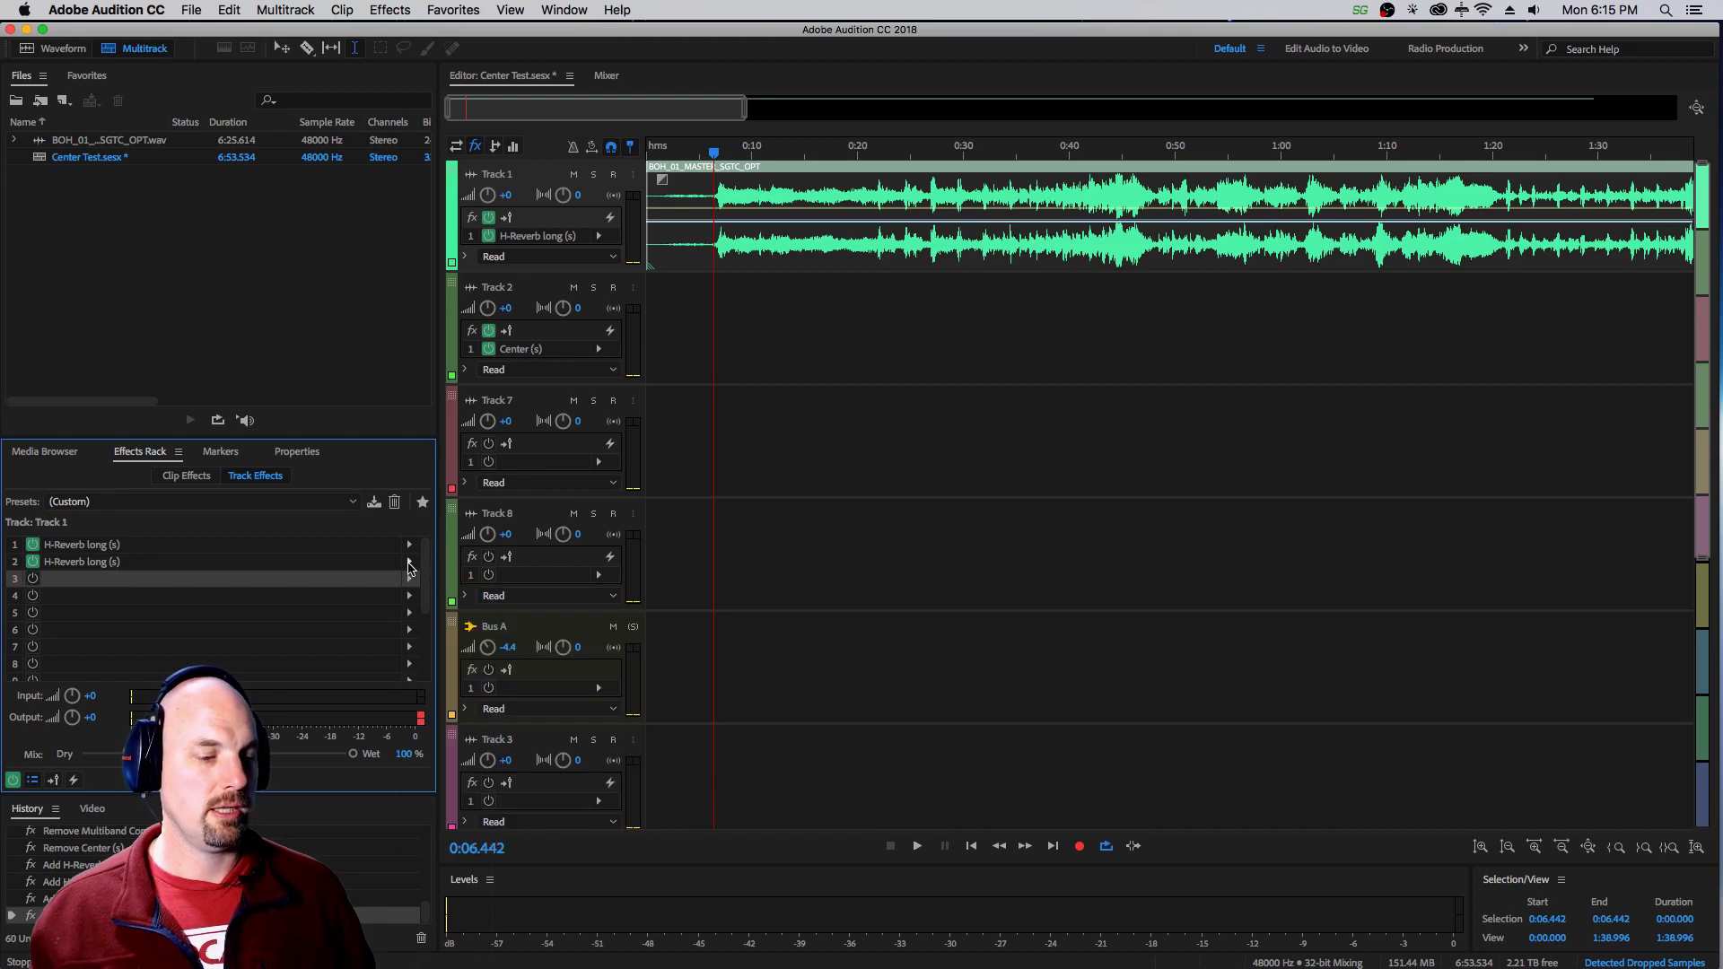
click(408, 562)
click(443, 595)
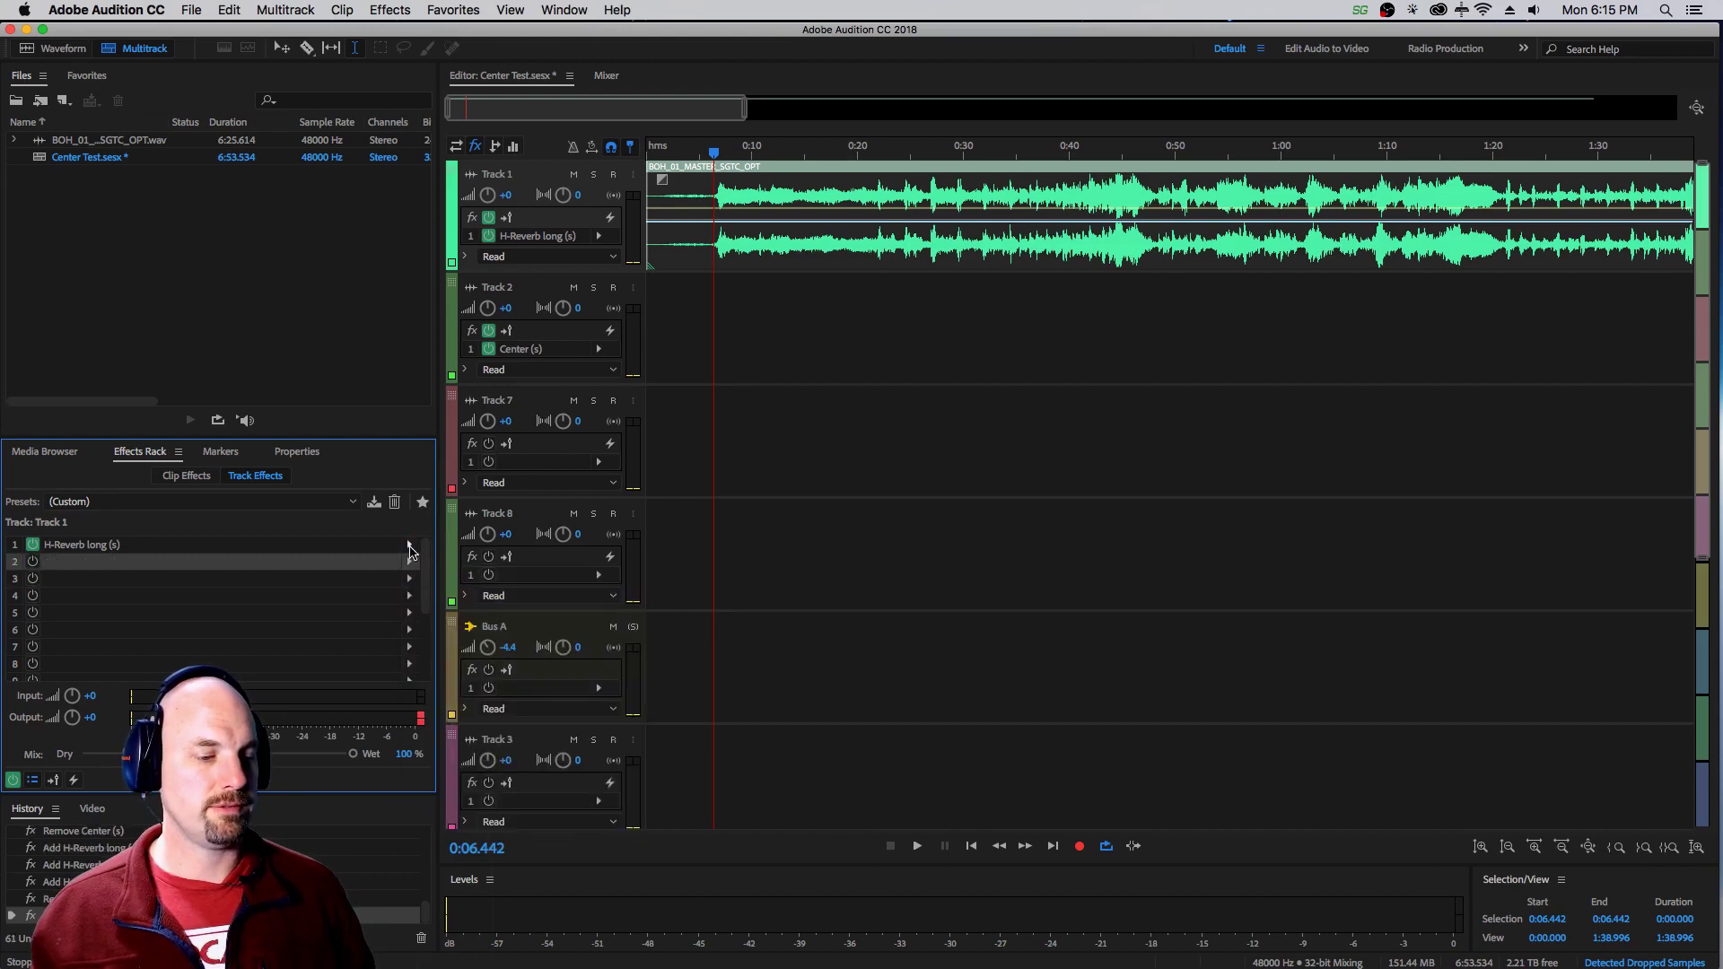
click(408, 545)
click(453, 578)
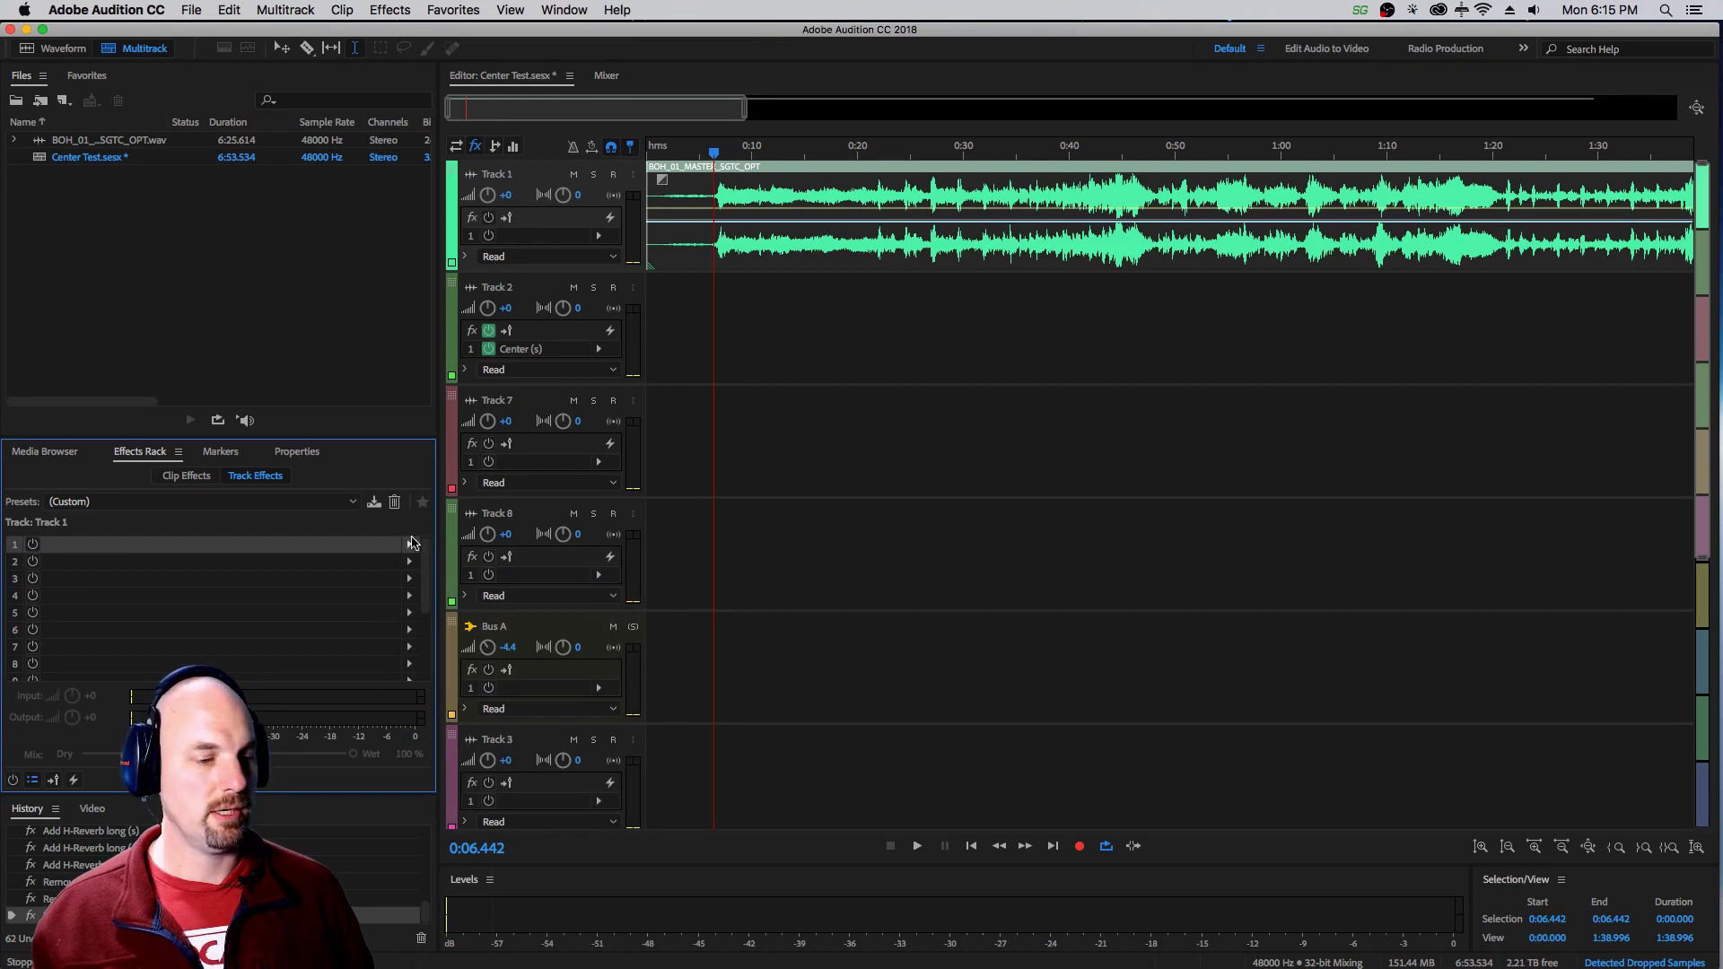
Insert the Waves AU plugin StudioRack (s) in the first effect slot of Track 1
click(408, 545)
mouse_move(565, 804)
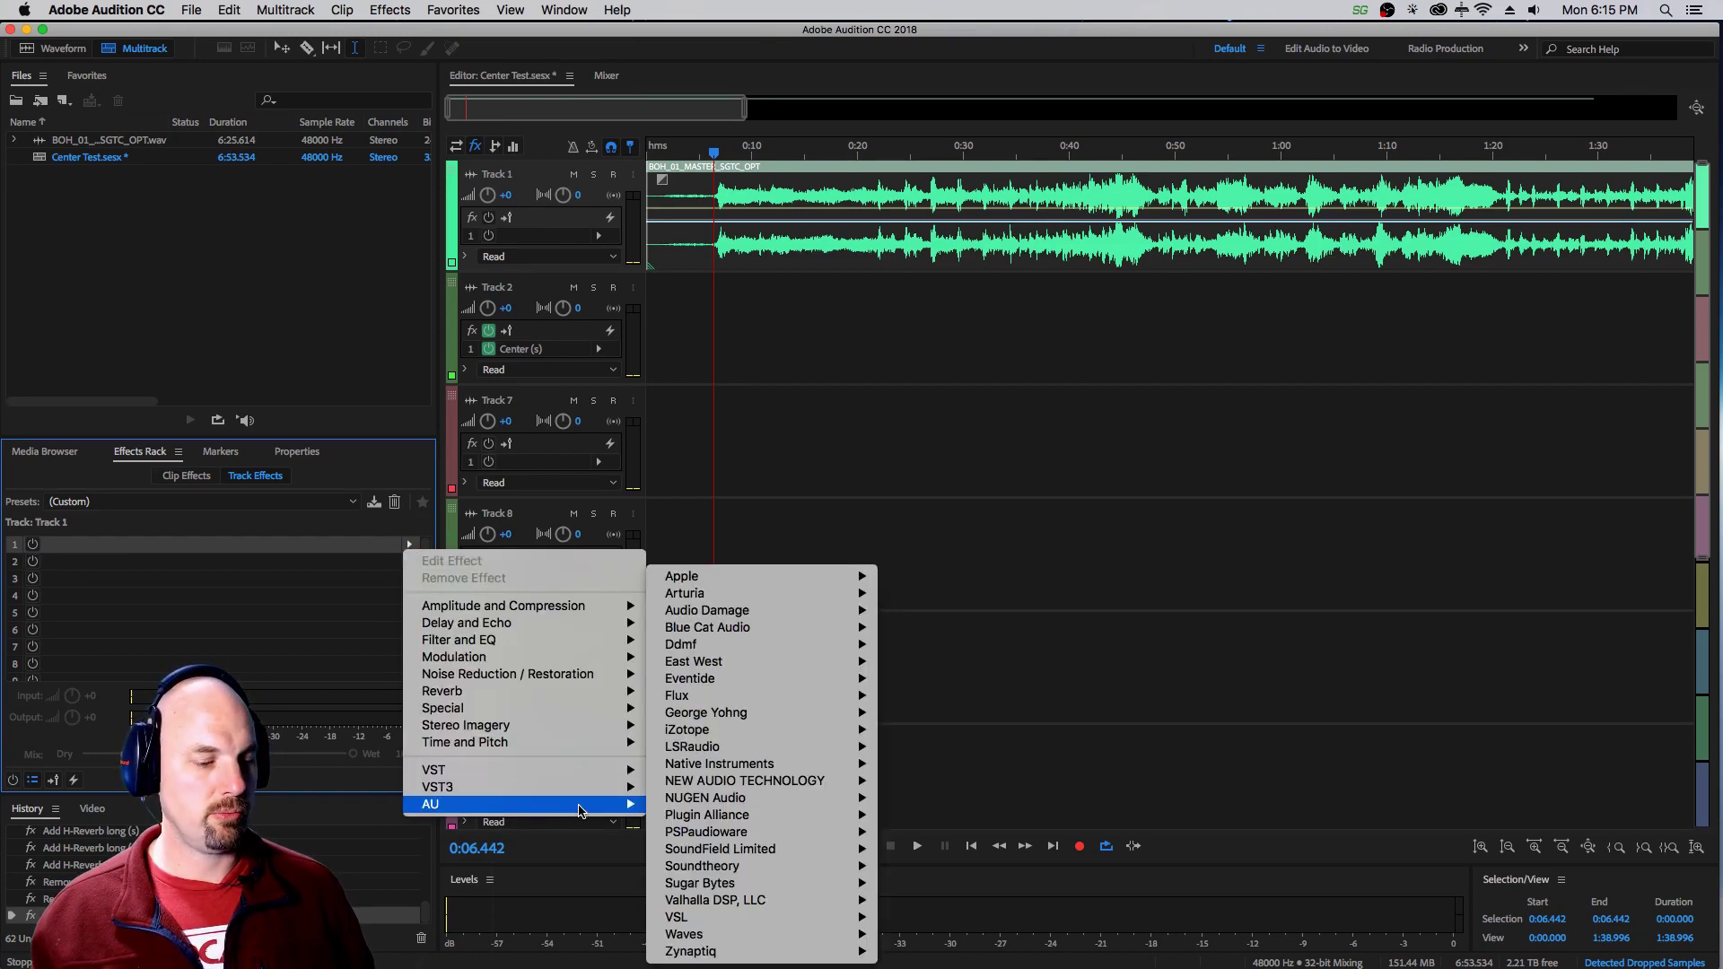
mouse_move(781, 934)
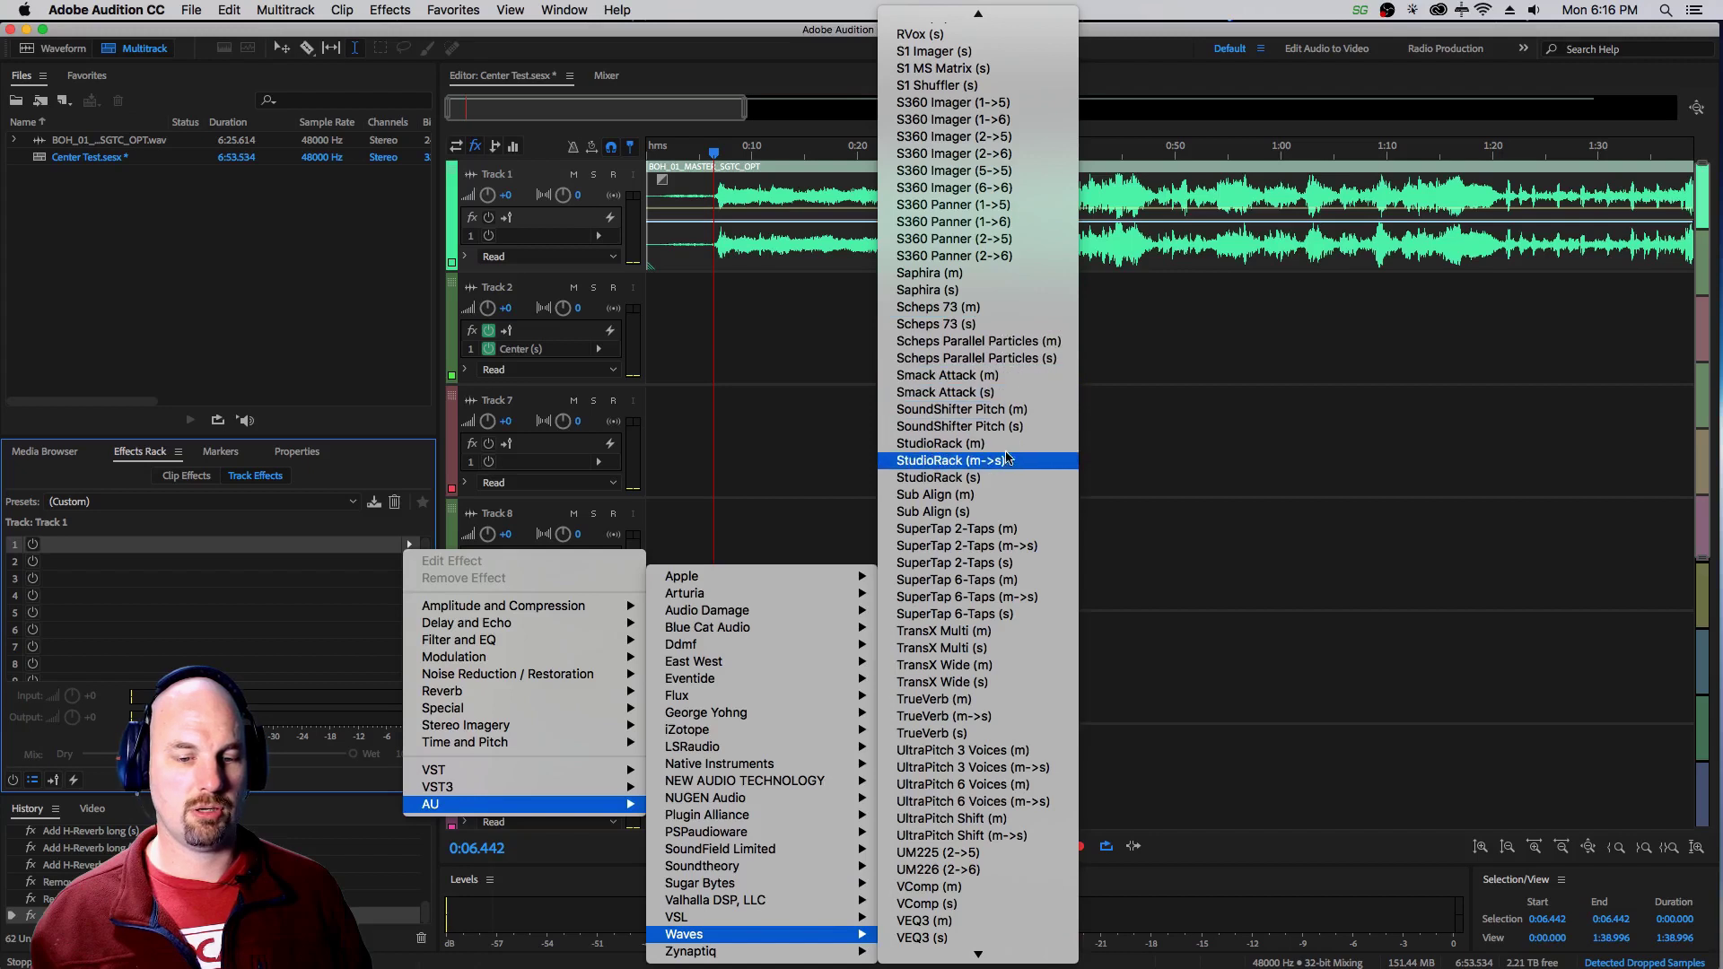
click(1003, 480)
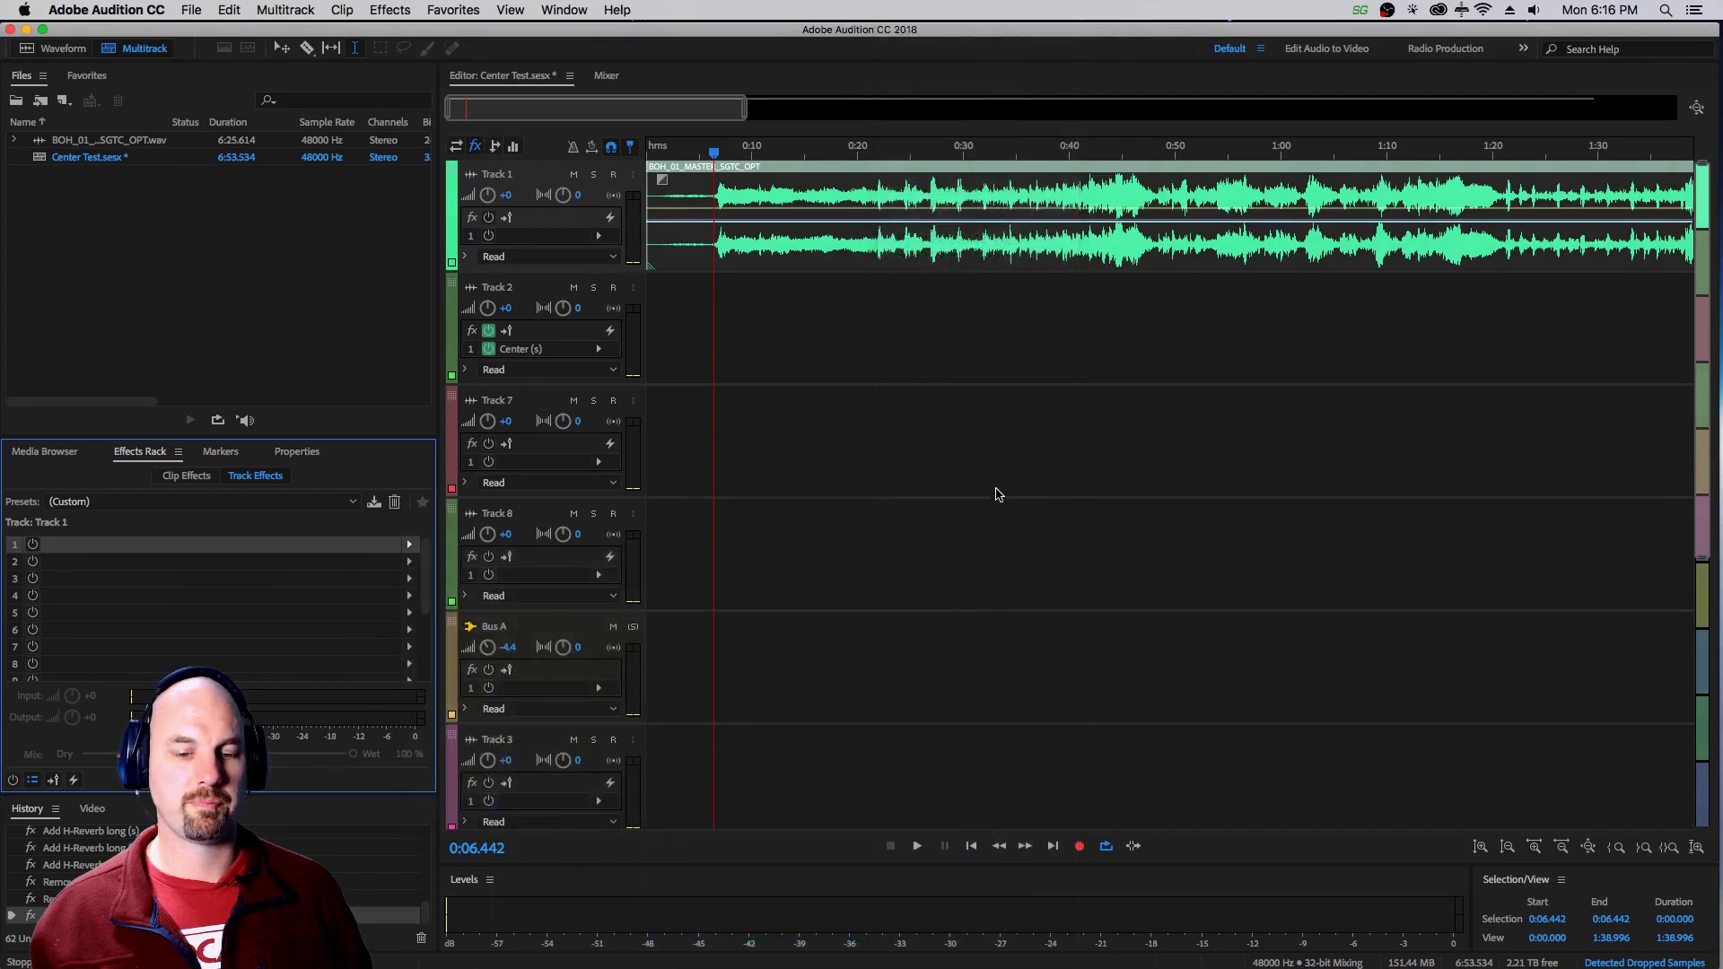
drag(900, 117, 978, 113)
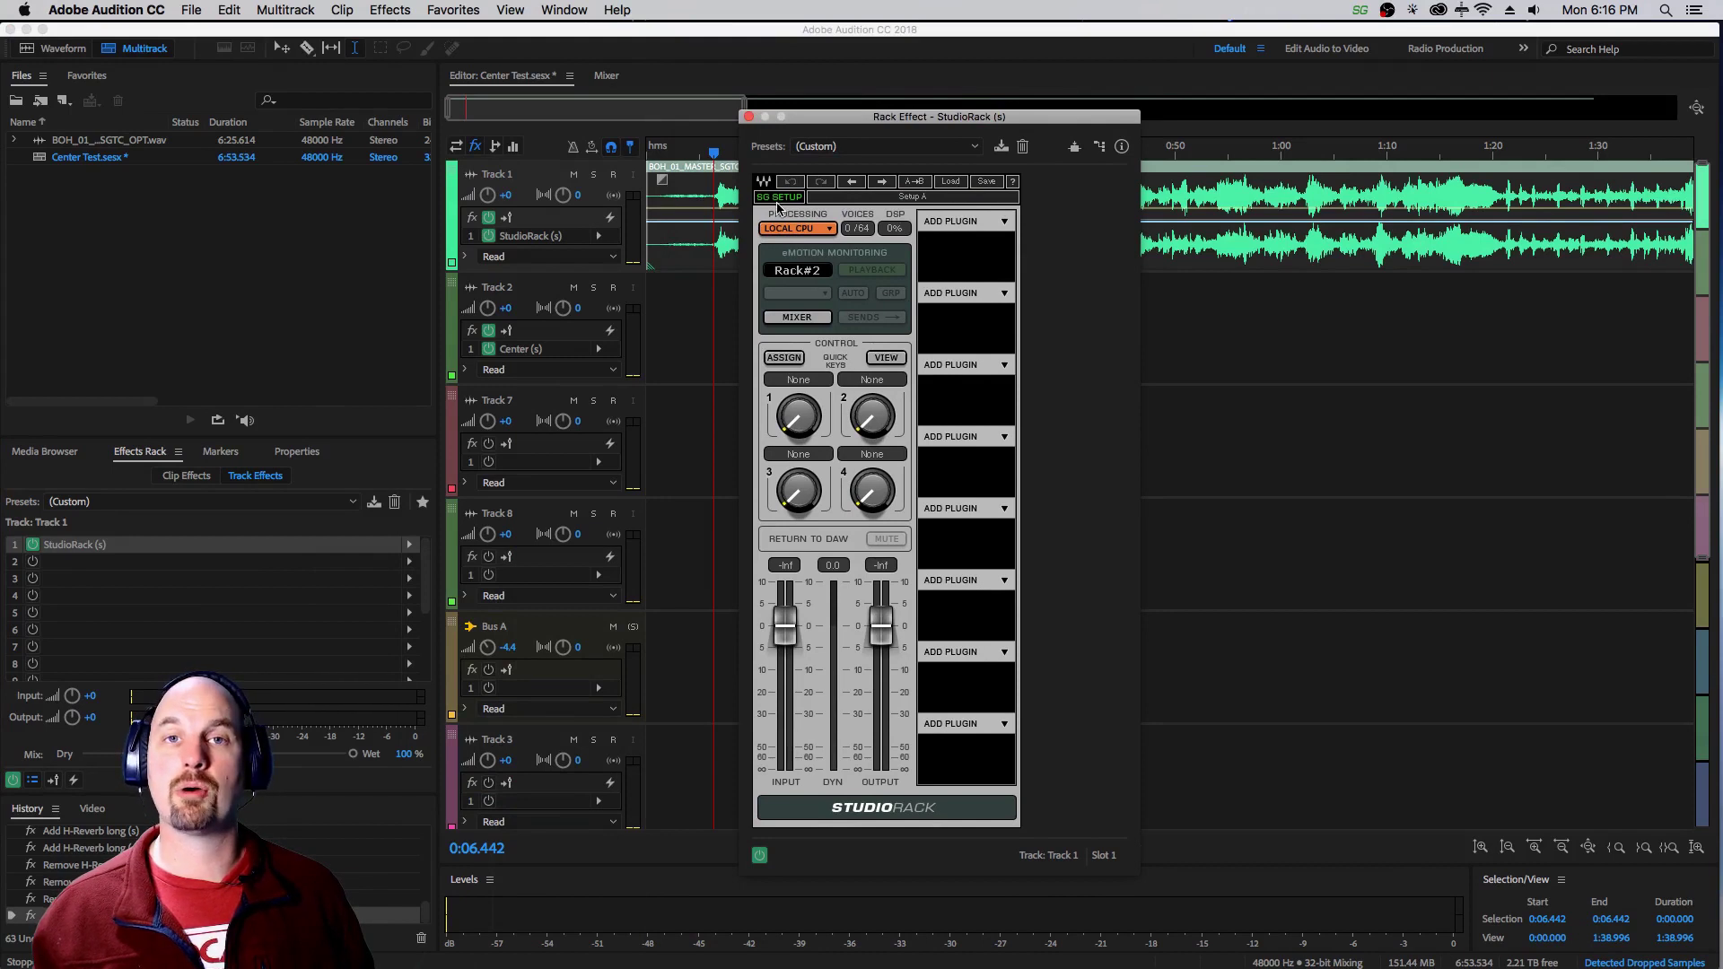
Switch to SoundGrid Studio to review its device racks, and return to the StudioRack window in Adobe Audition
key(super+Tab)
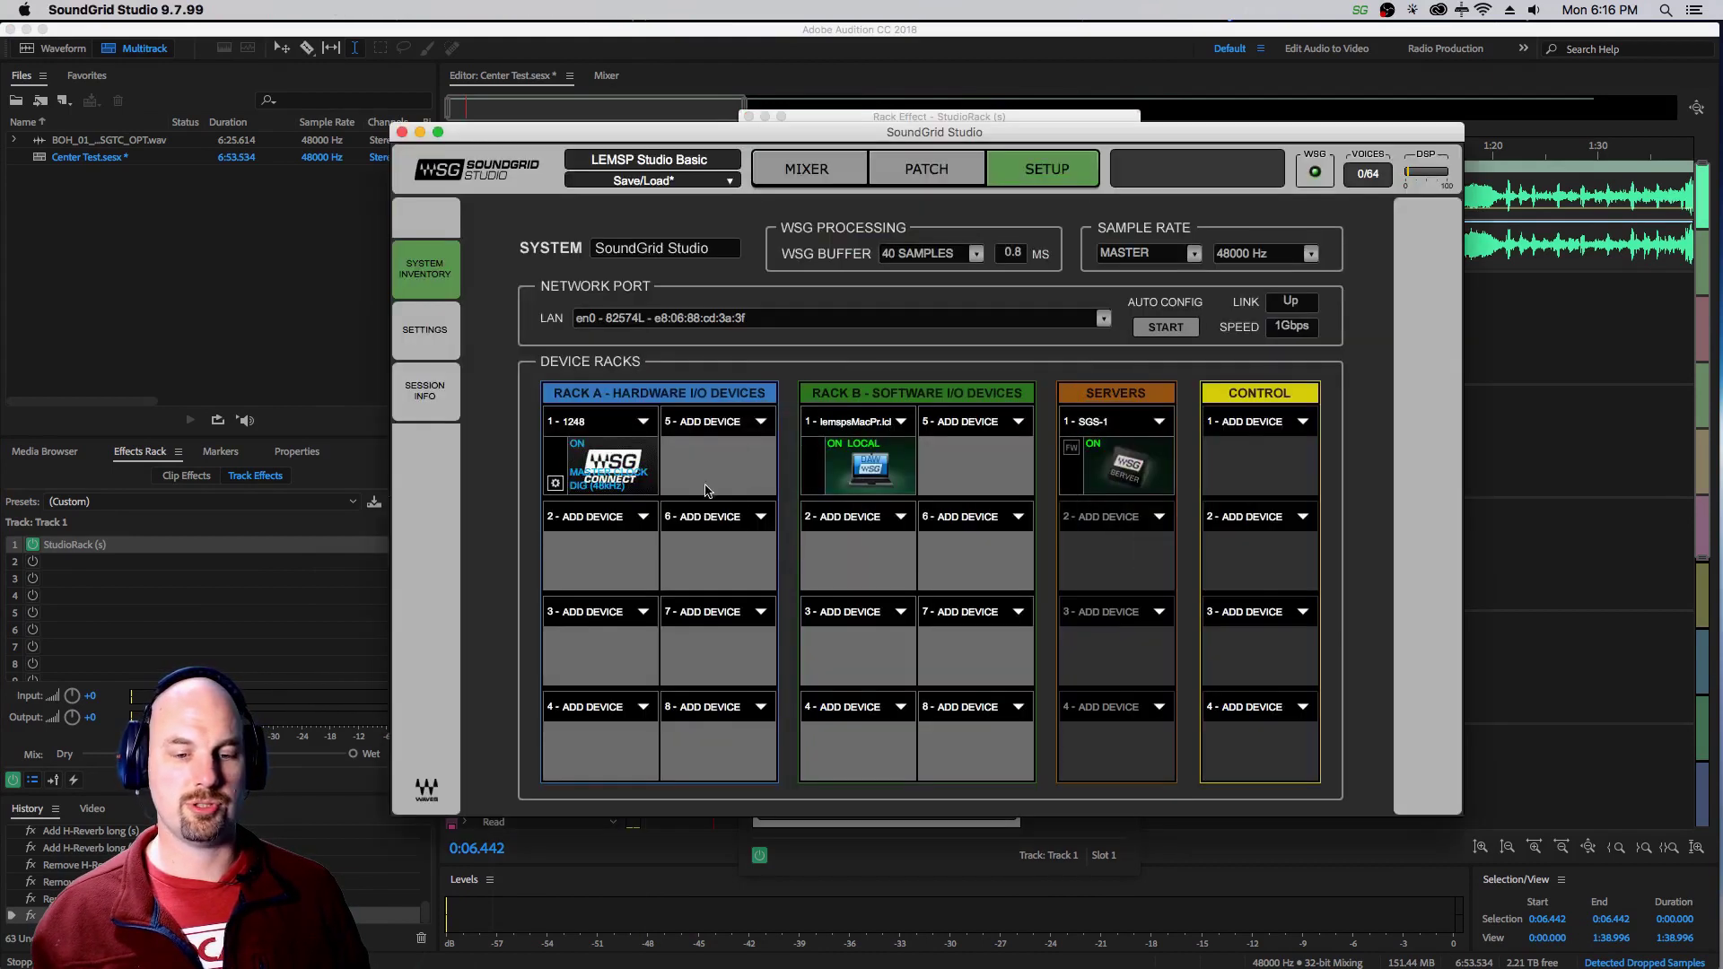
key(super+Tab)
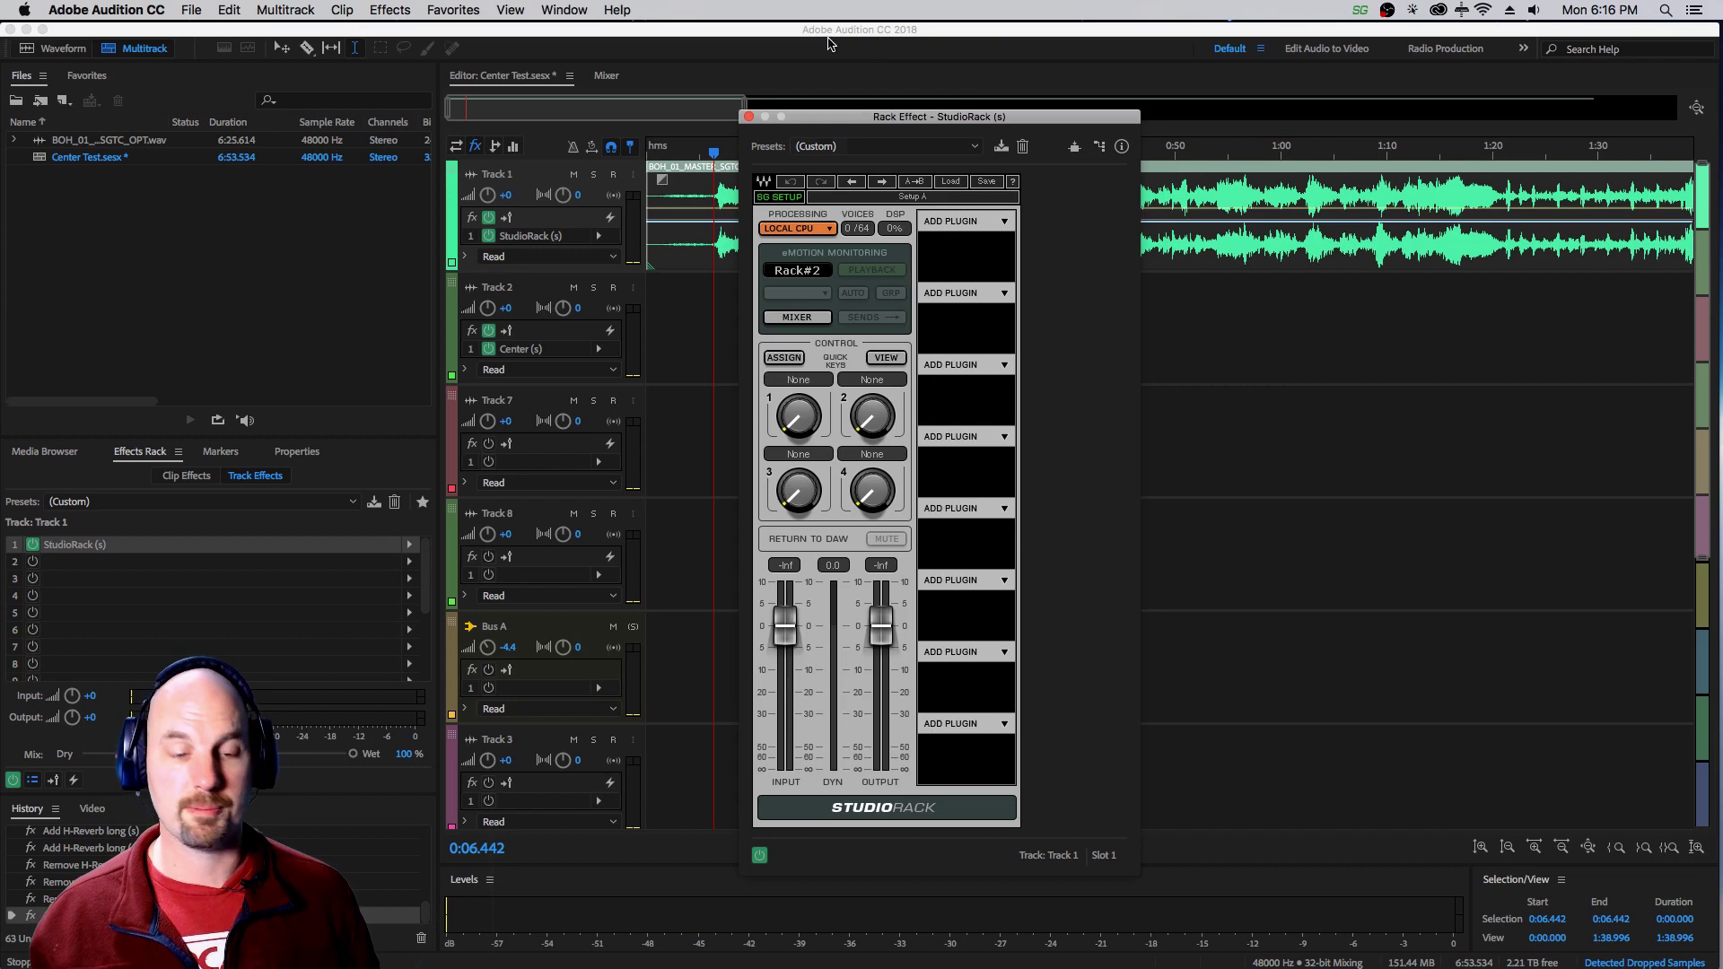
Set StudioRack's processing to SoundGrid and add H-Reverb long in its first plugin slot
click(820, 230)
click(840, 260)
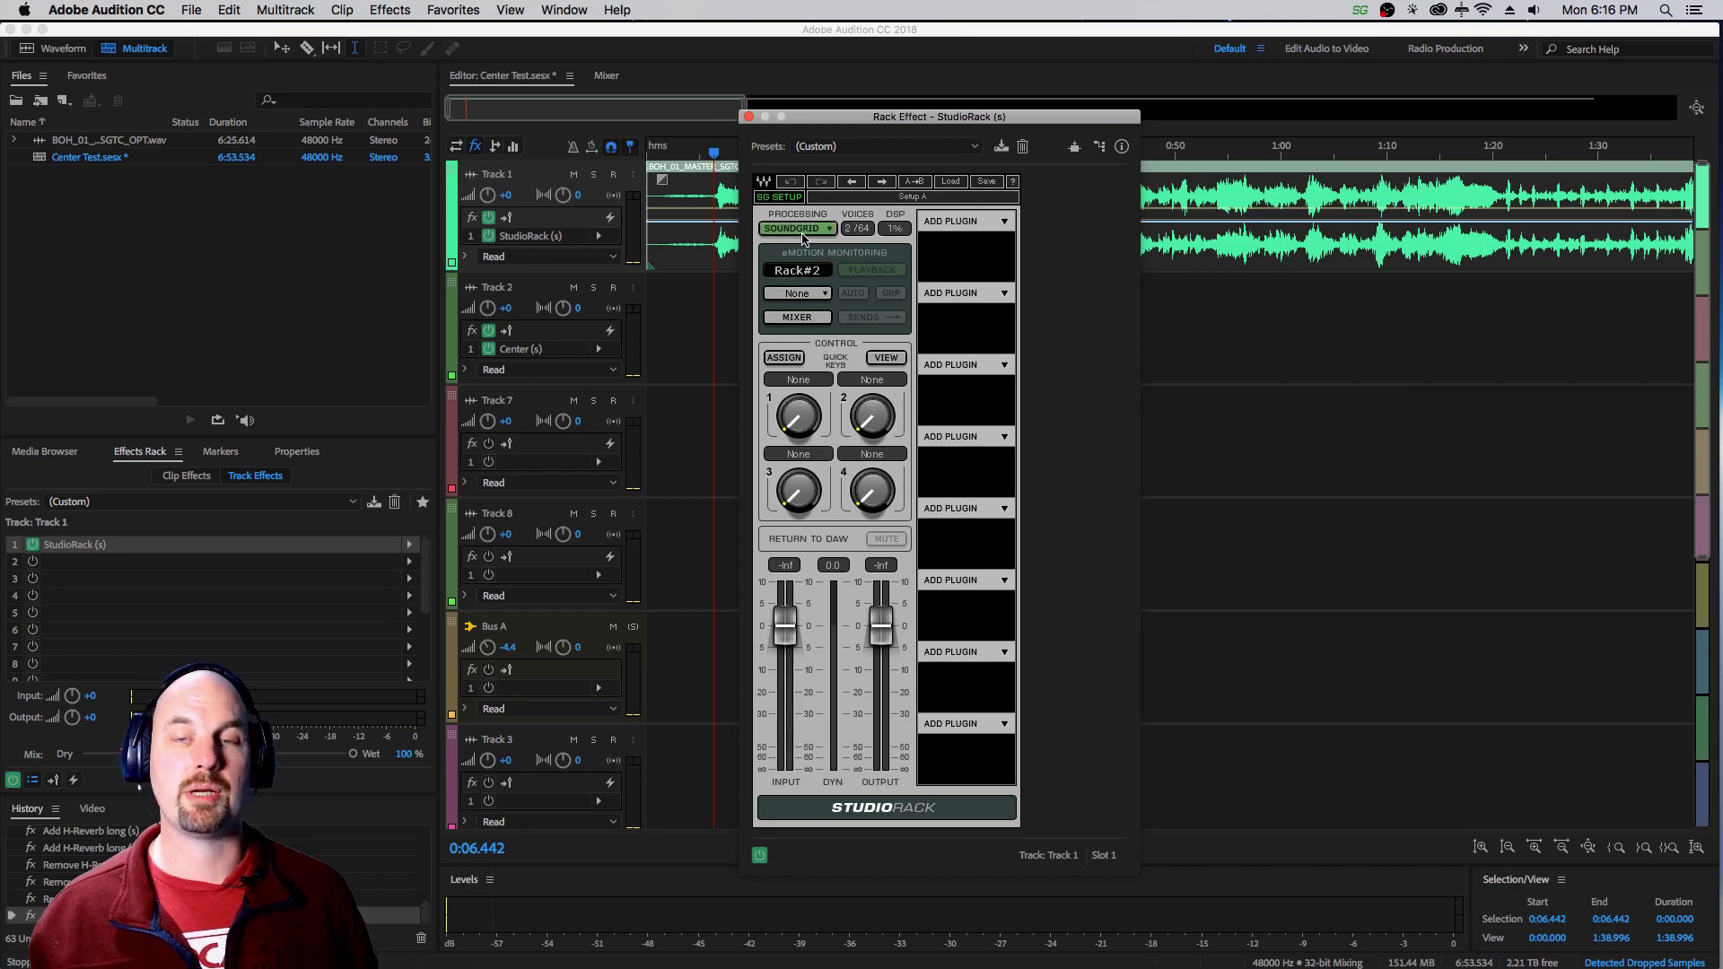
click(1004, 222)
mouse_move(1054, 238)
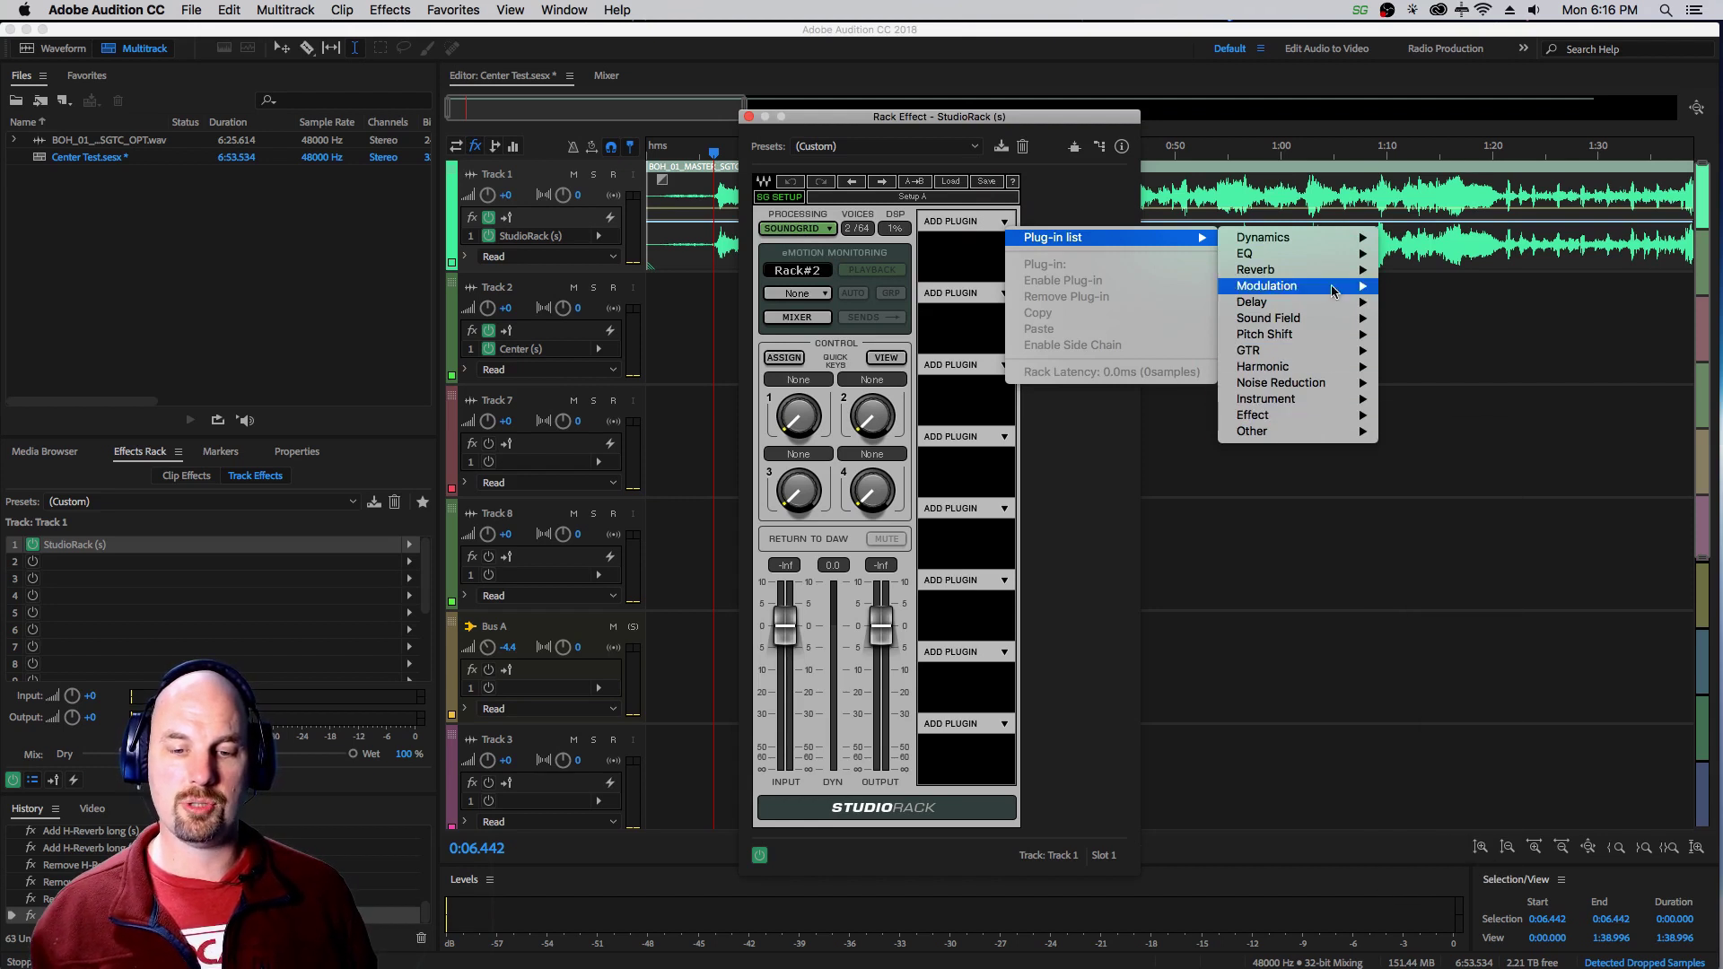
mouse_move(1330, 271)
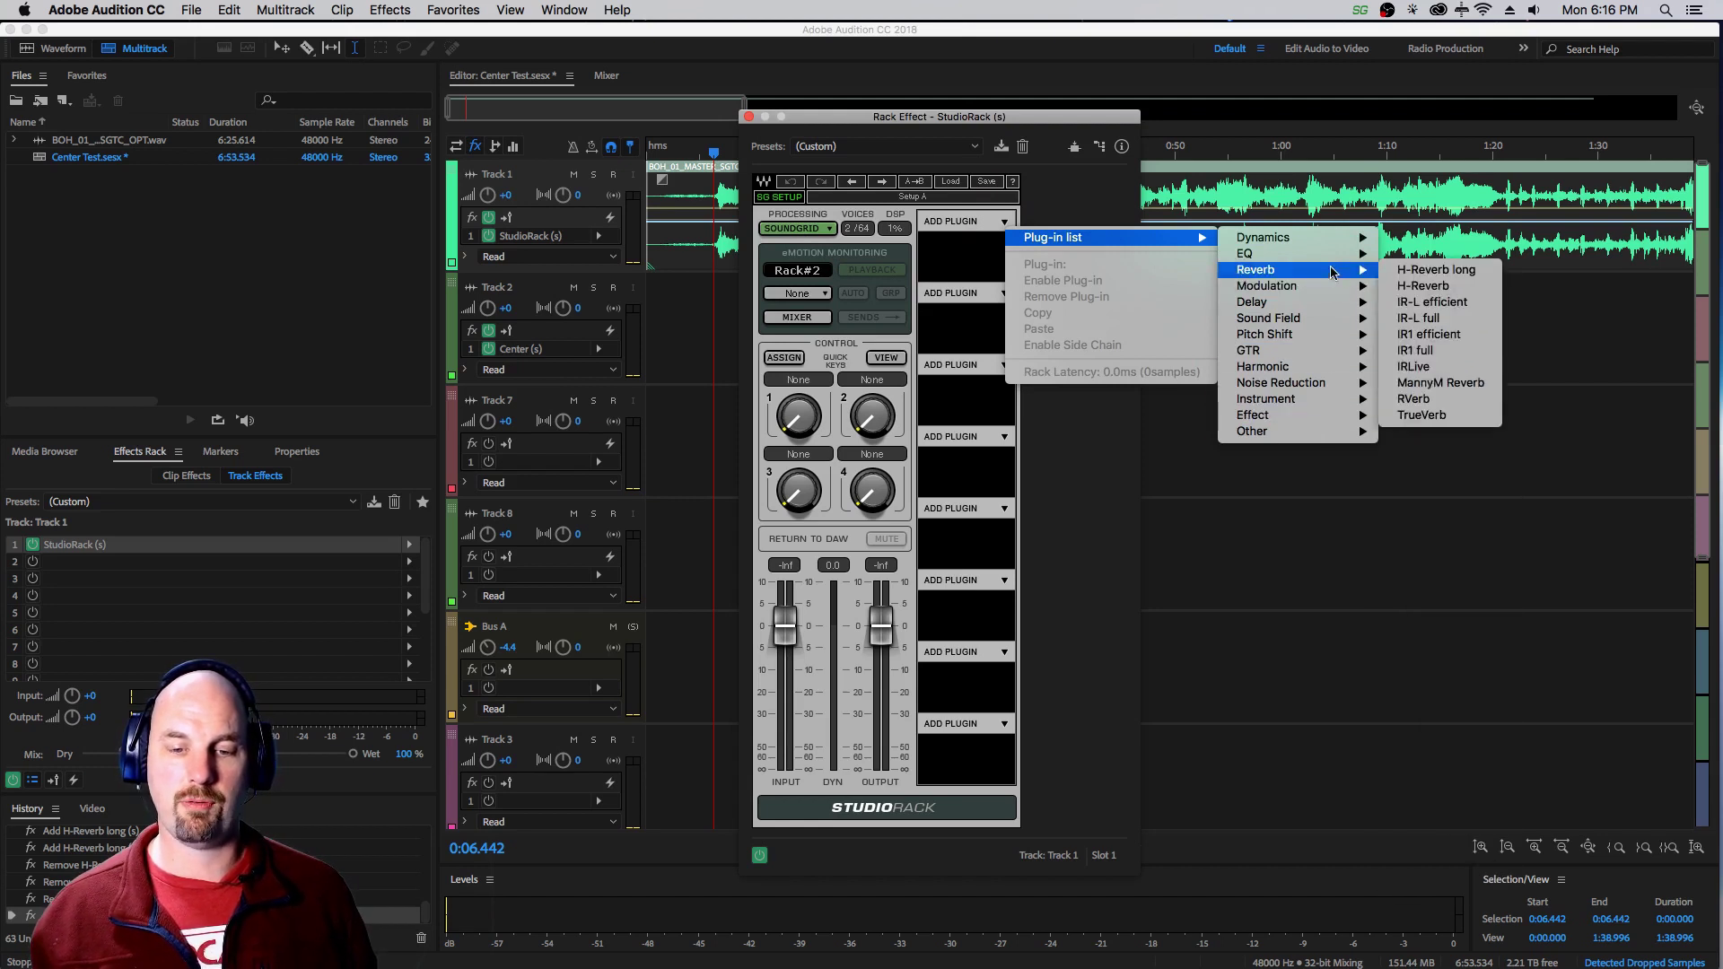
click(1469, 274)
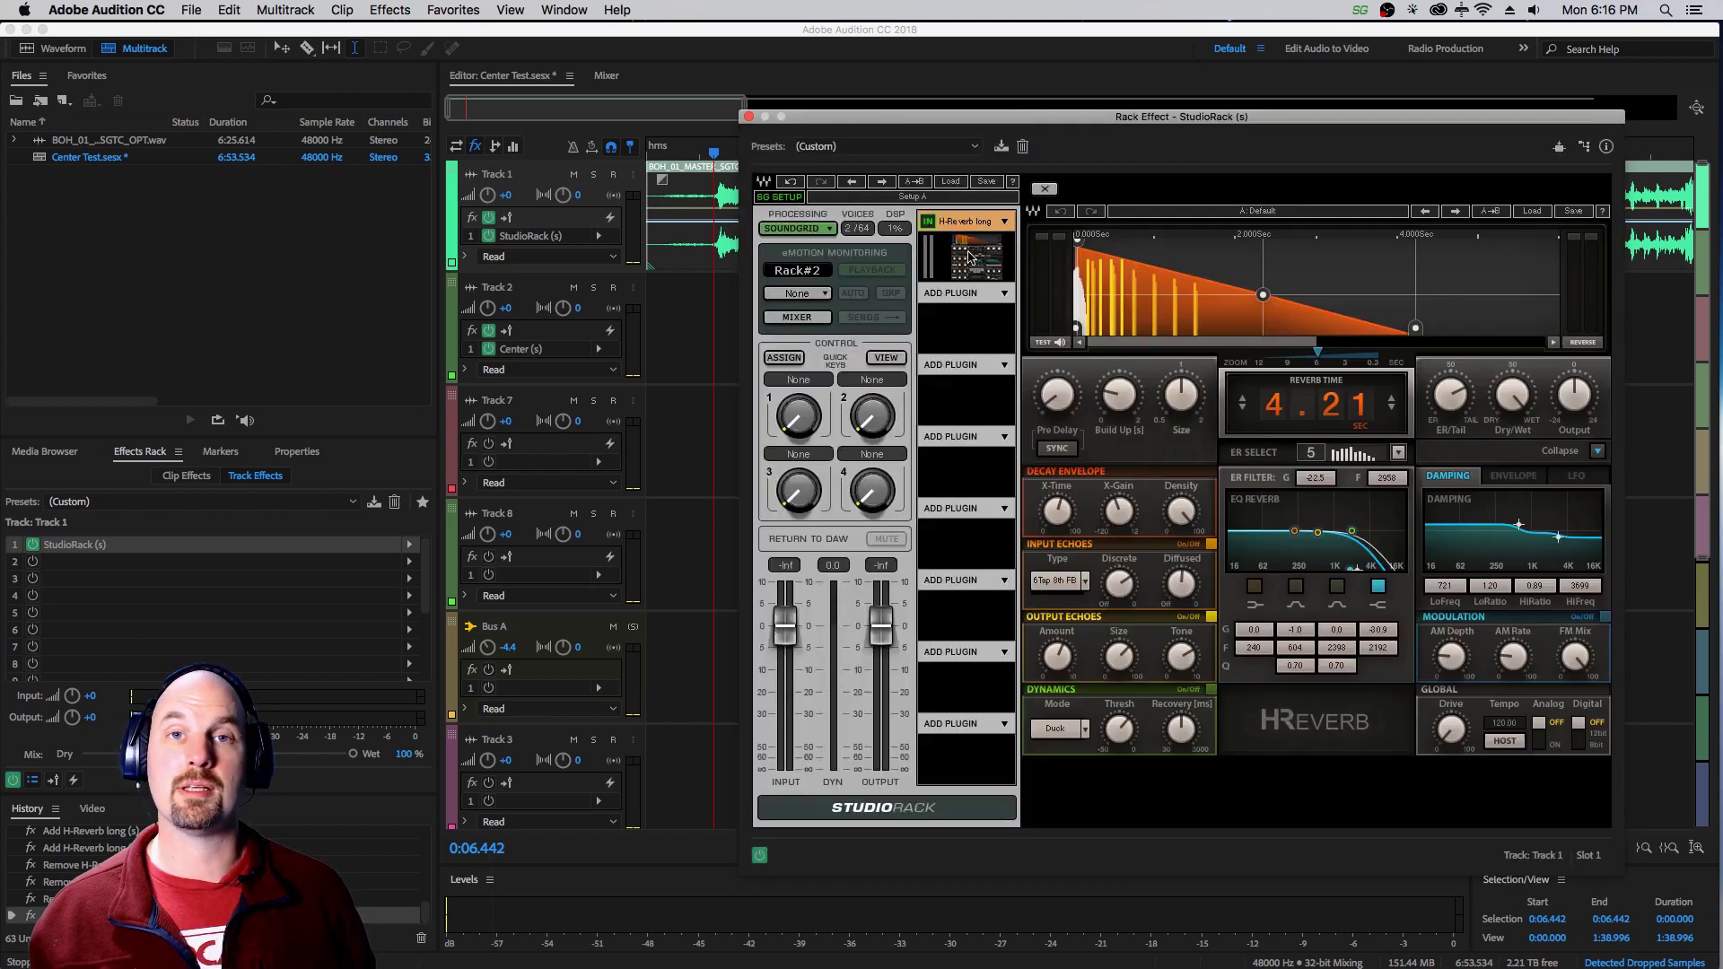
Set the first H-Reverb's reverb time to 8.29 seconds and play the session through it while checking the DSP load
drag(1270, 402, 1270, 352)
drag(1200, 116, 962, 119)
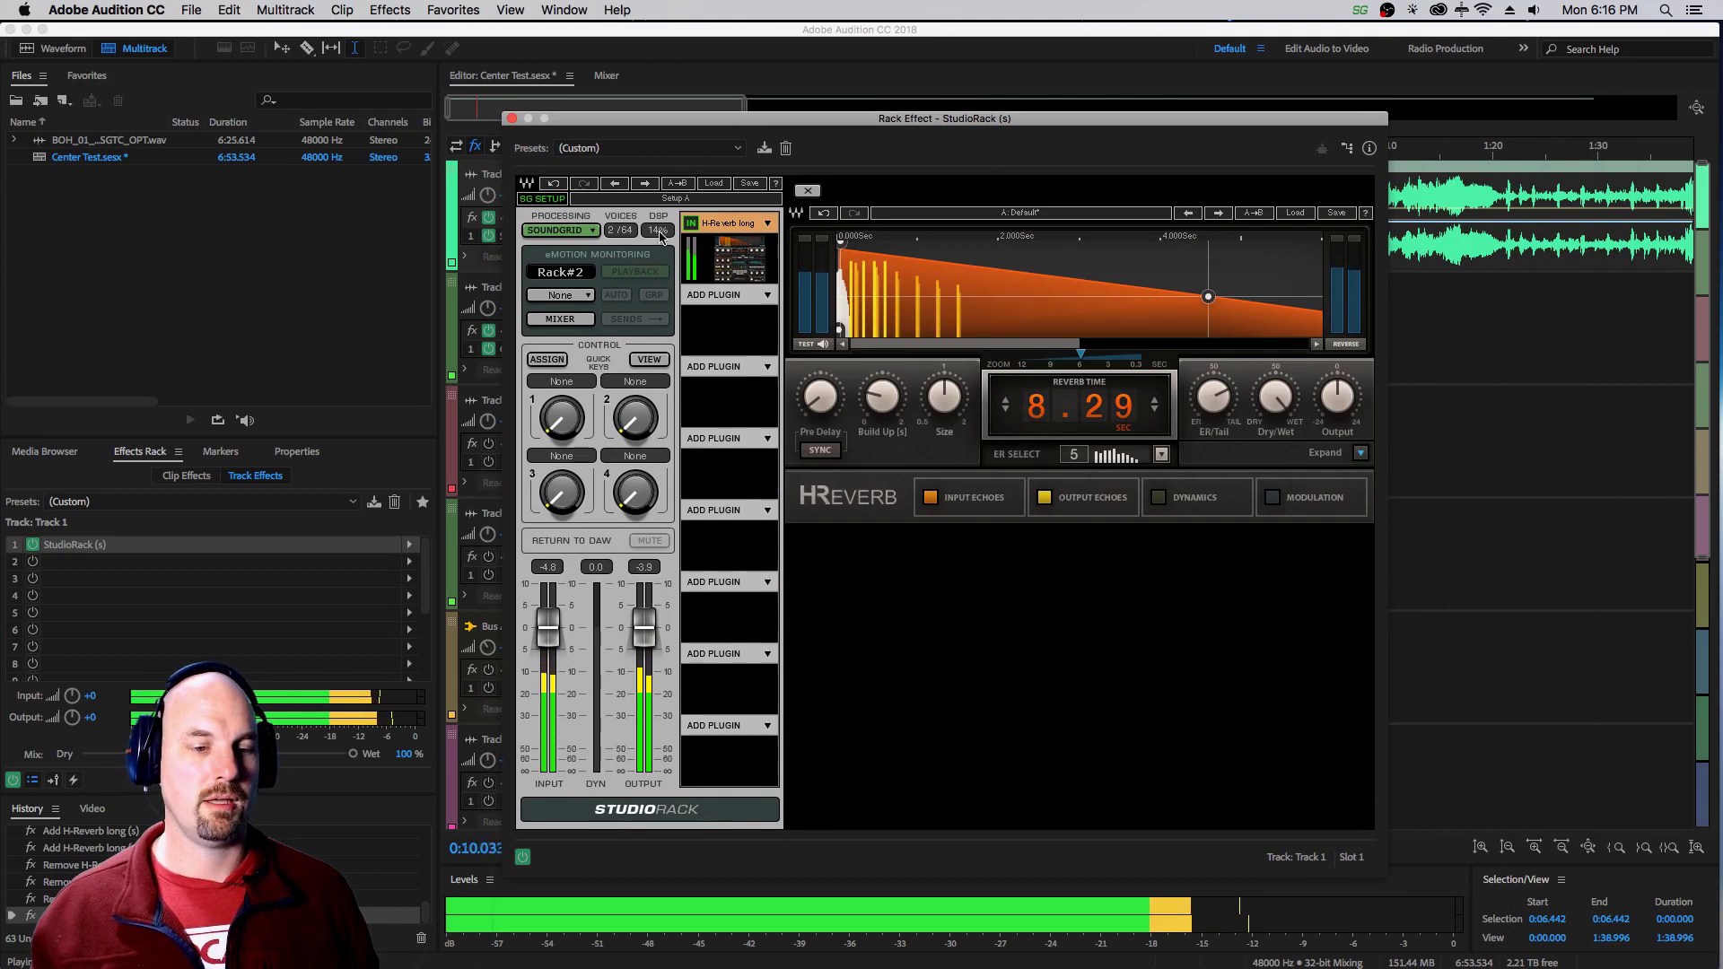
key(space)
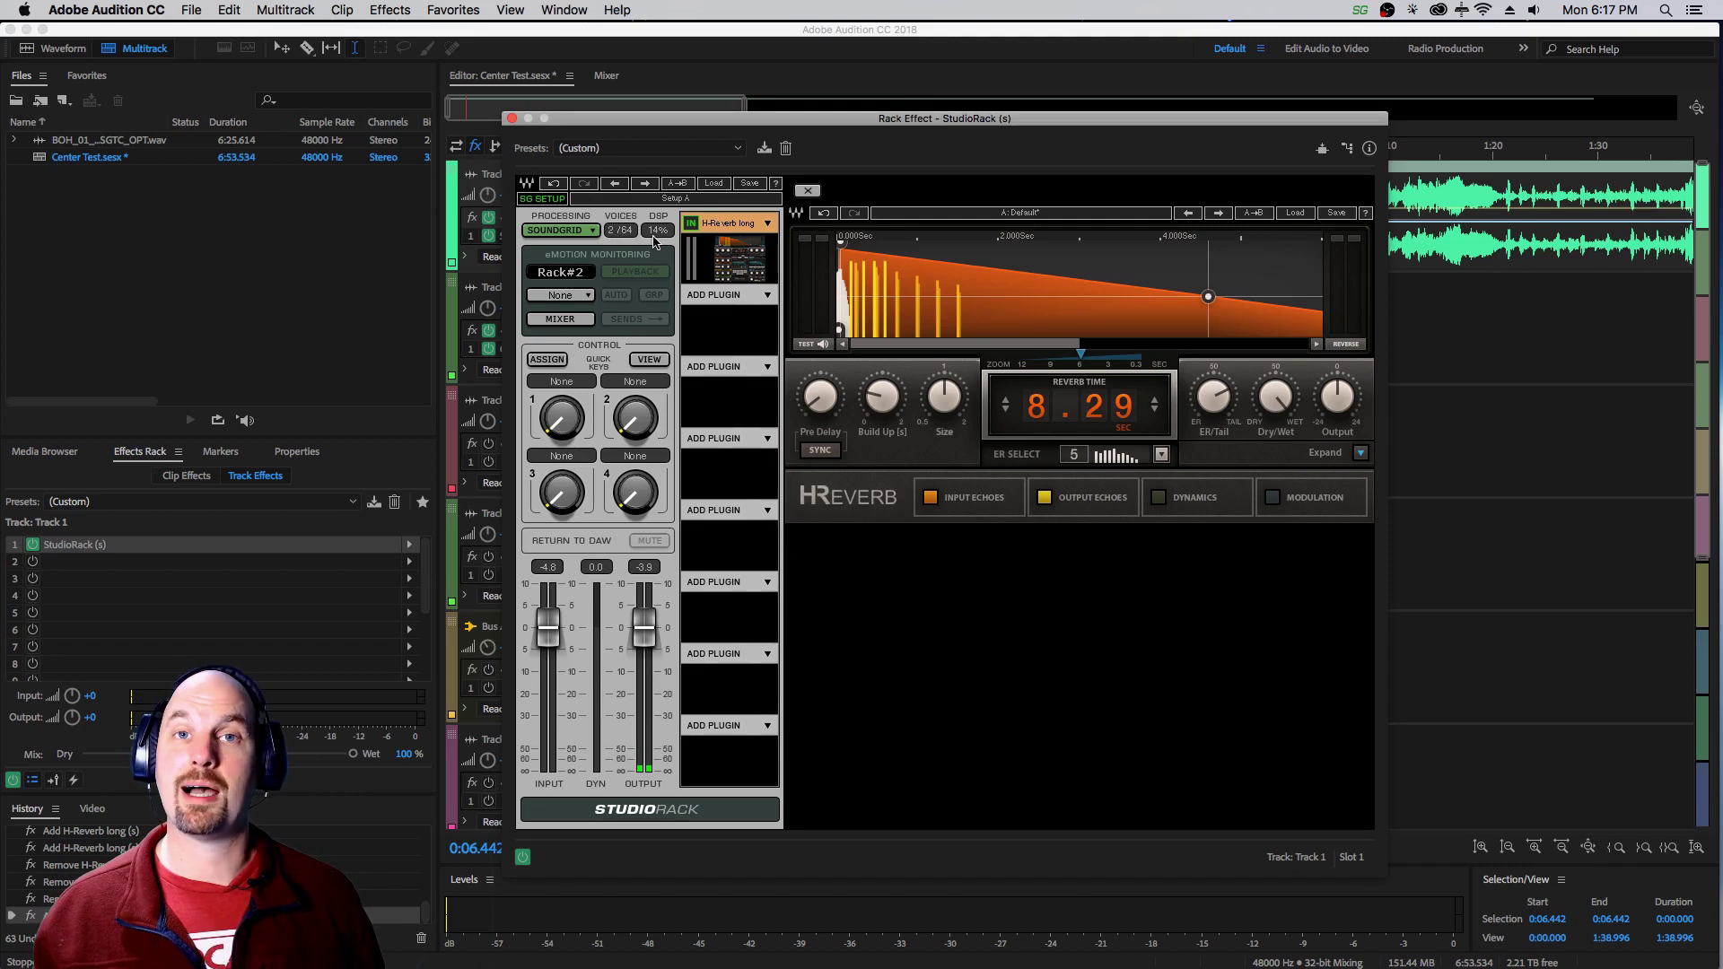
Add a second H-Reverb long with a 9.77-second reverb time to StudioRack and play the session through both
click(765, 296)
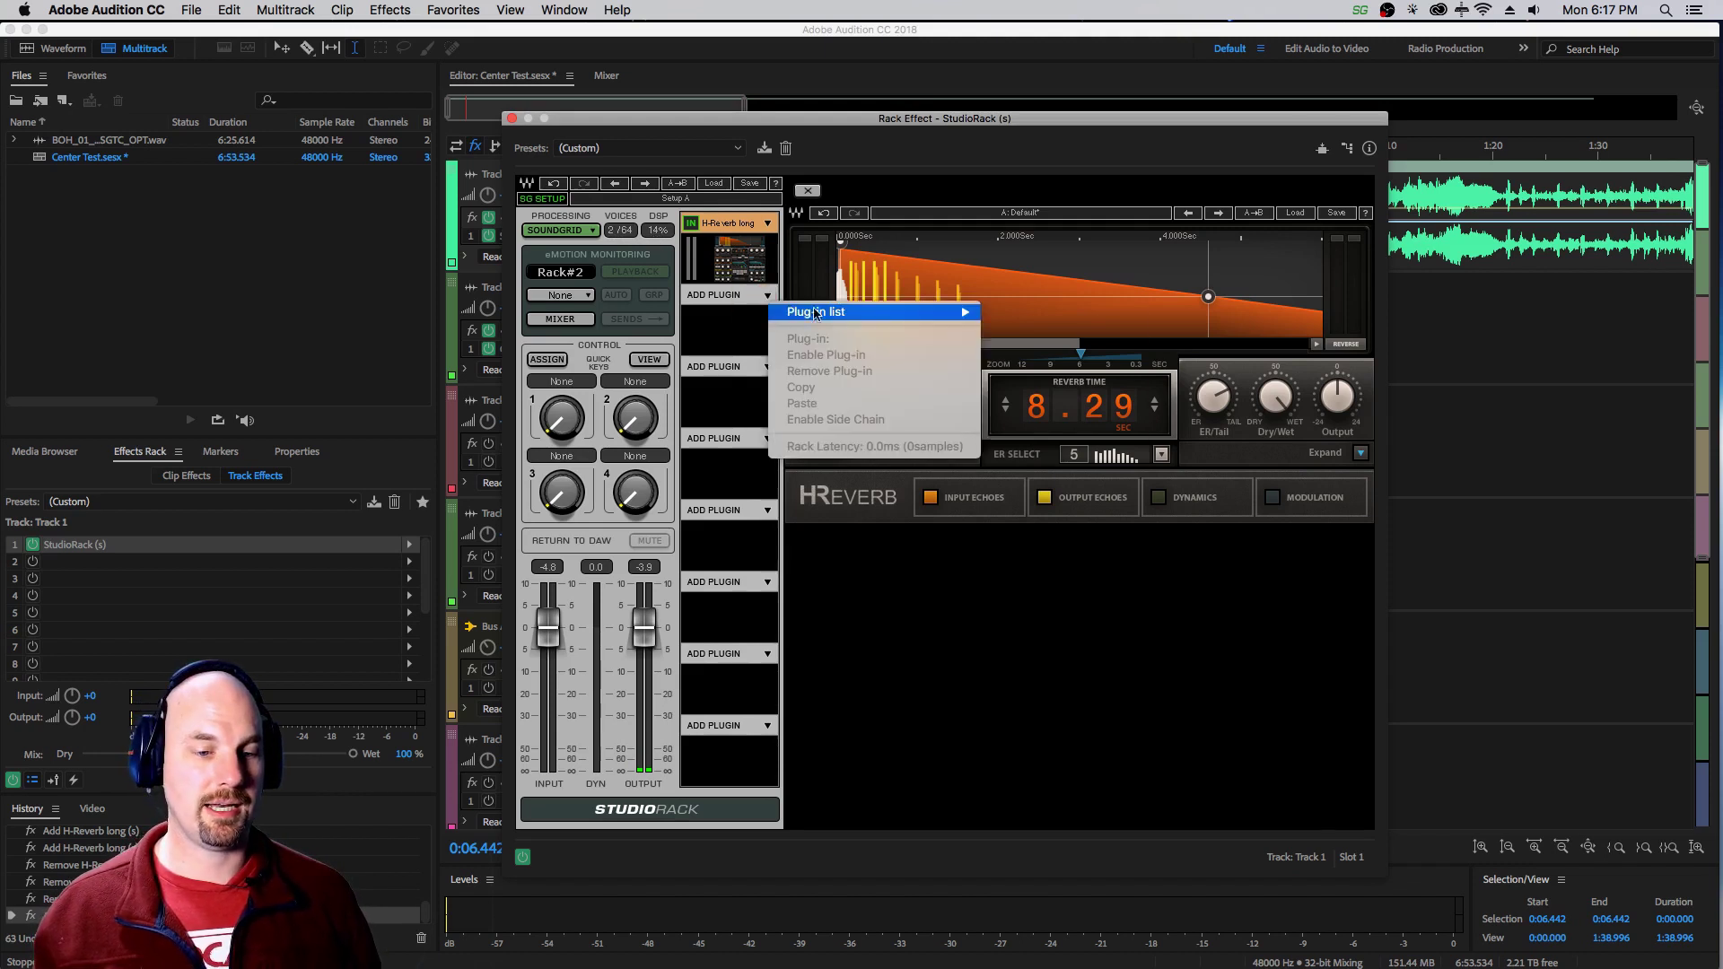
mouse_move(895, 312)
mouse_move(1088, 349)
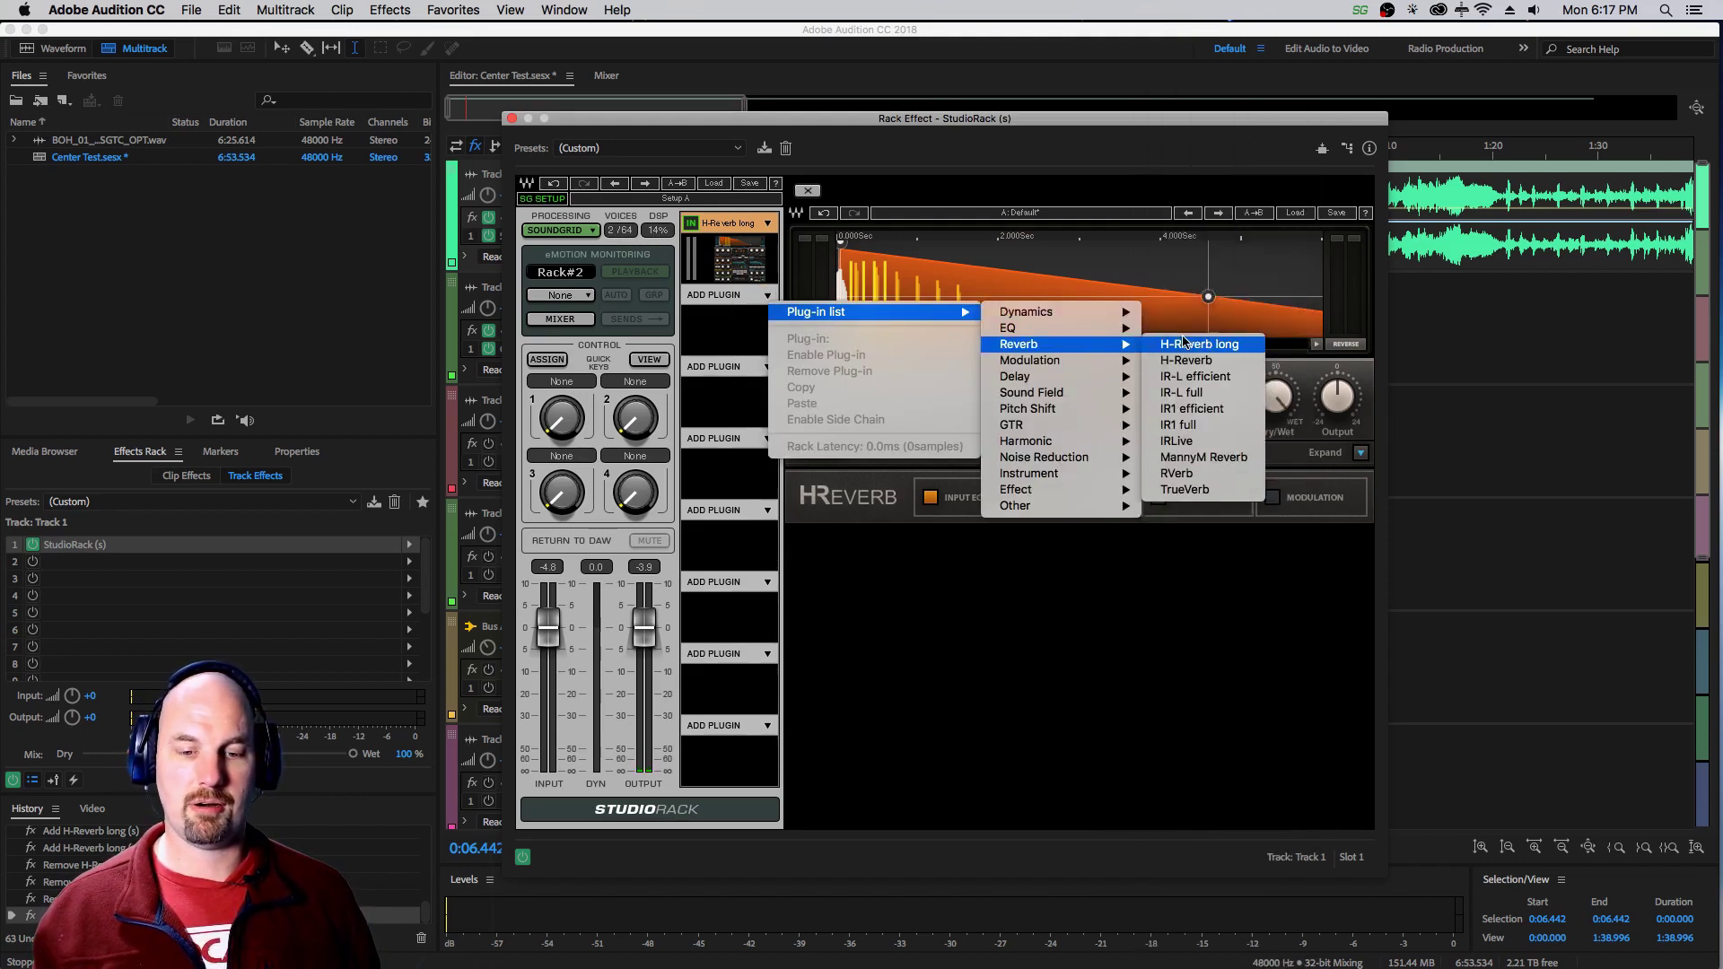
click(1218, 345)
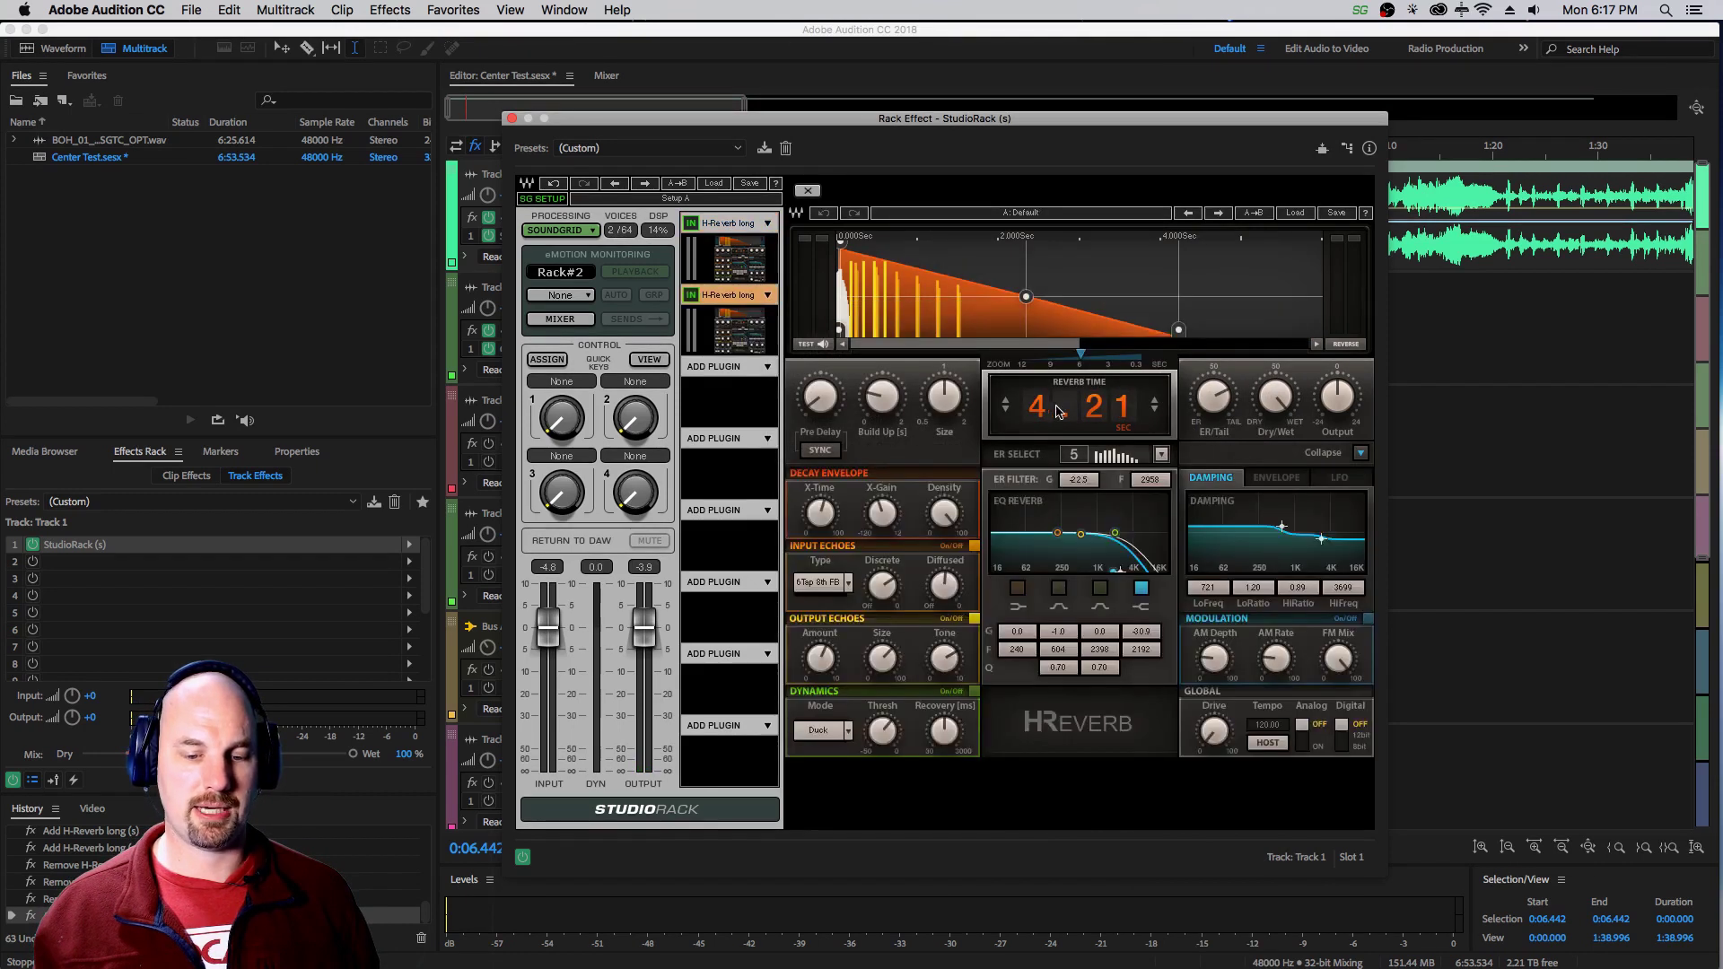
drag(1038, 415, 1043, 343)
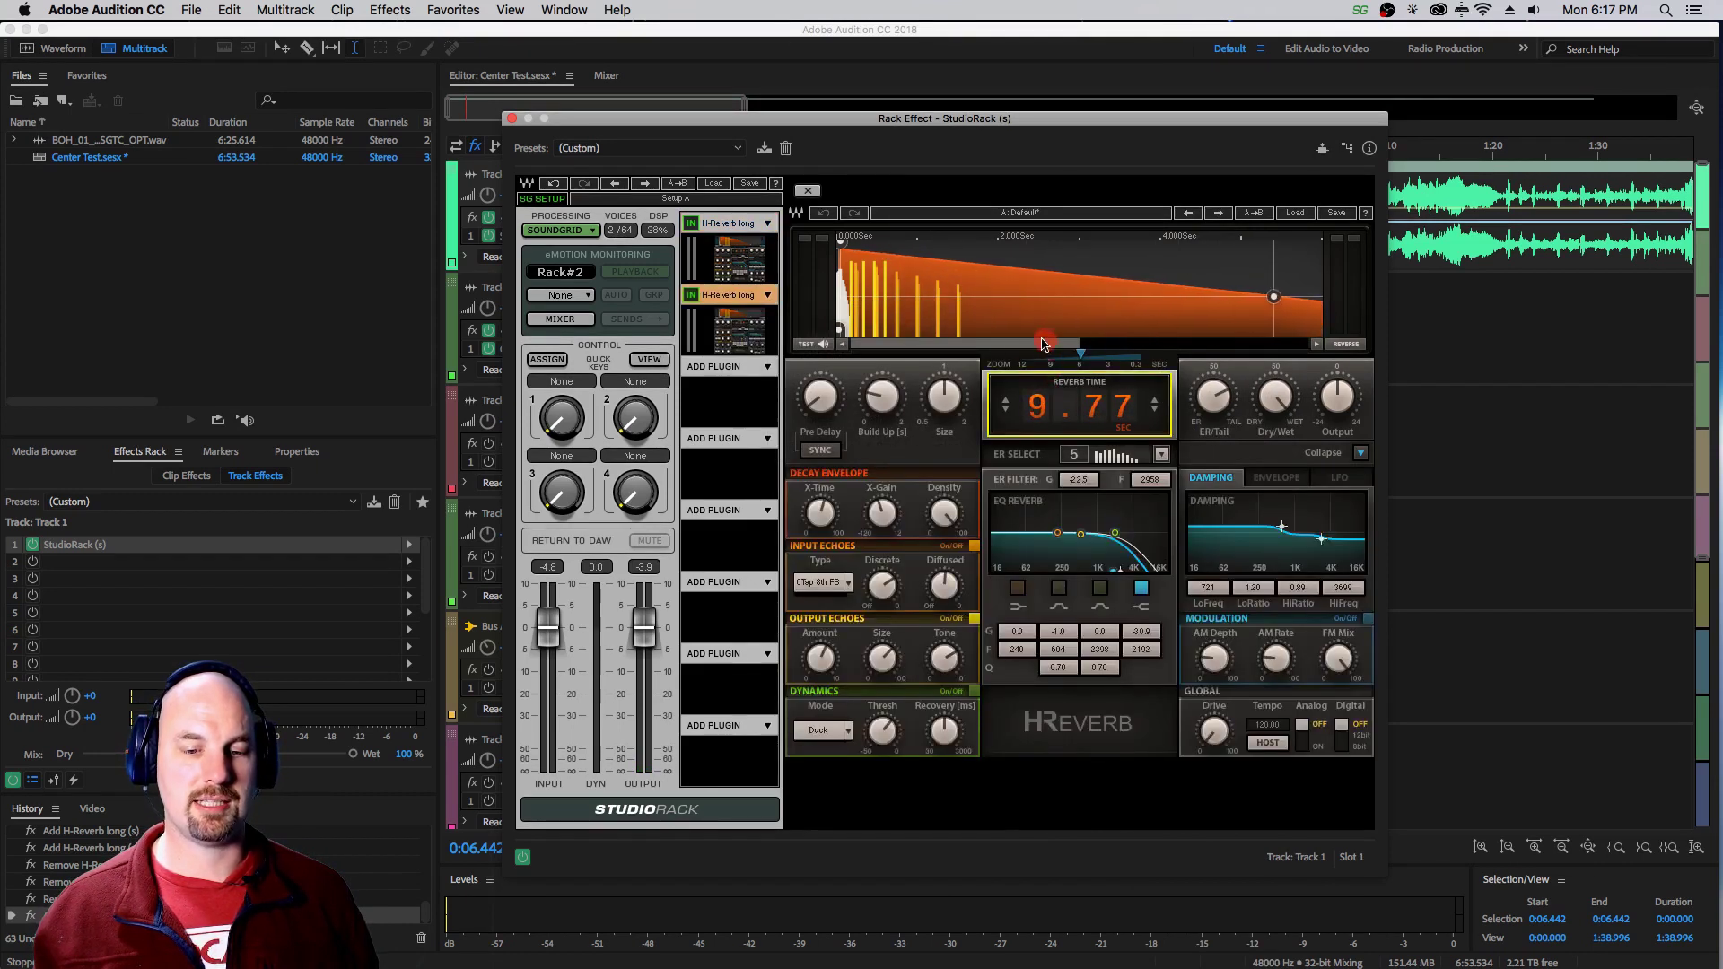
key(space)
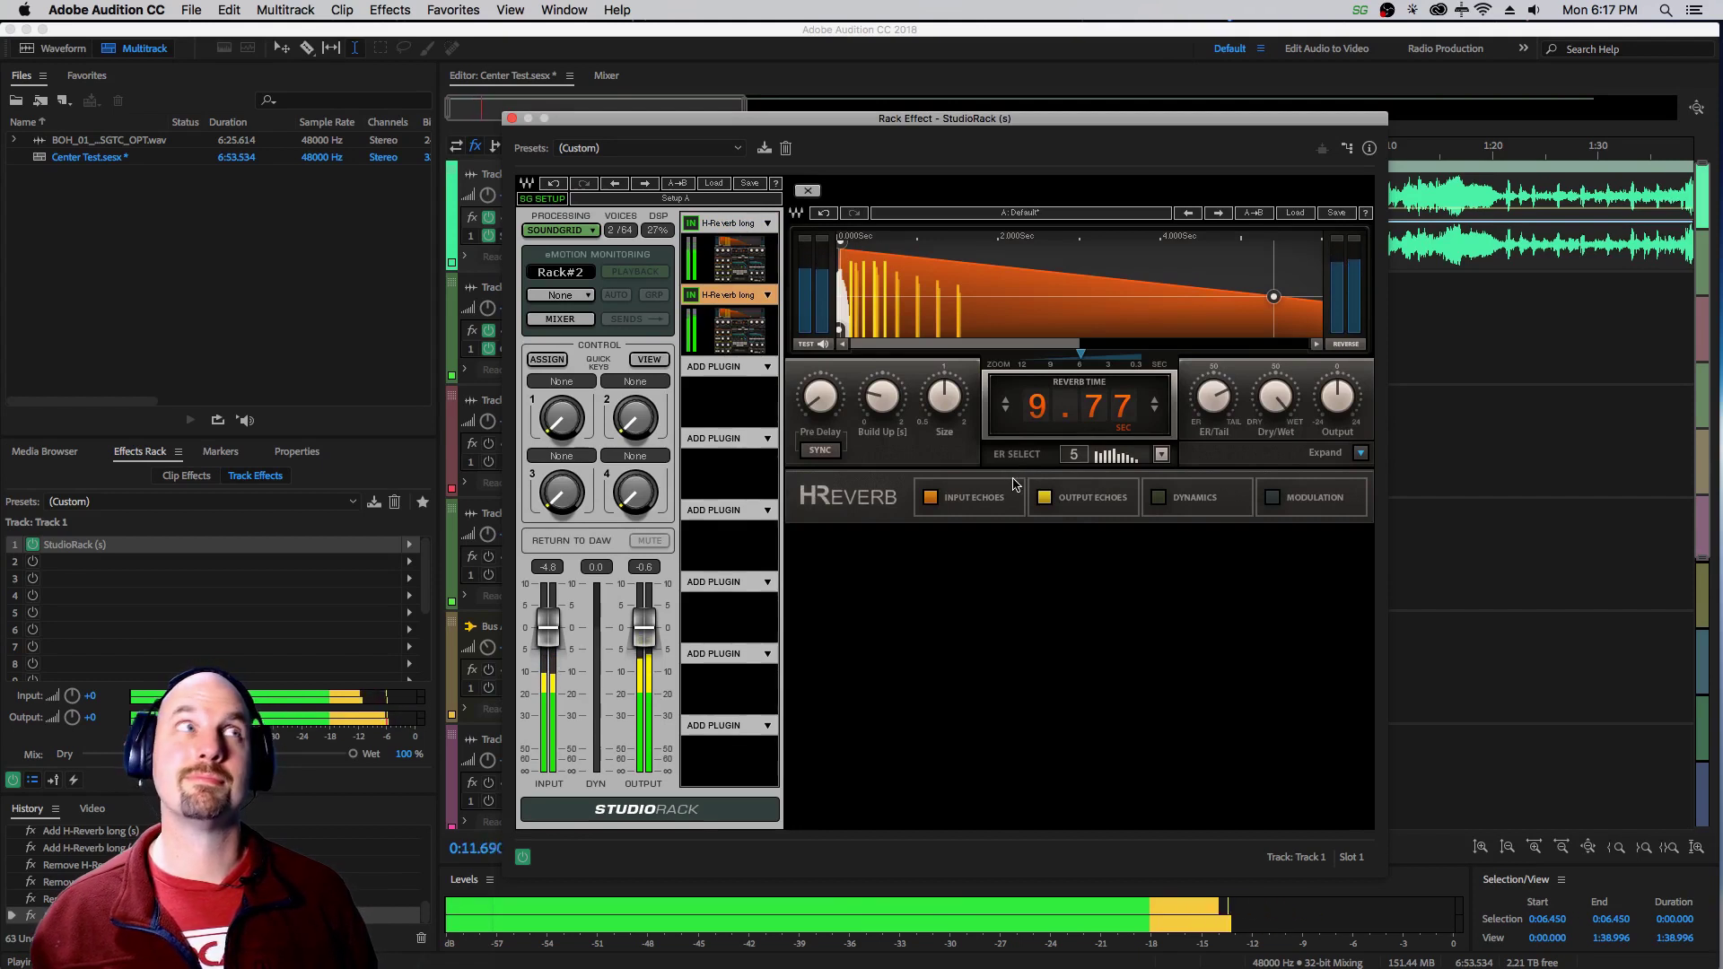
key(space)
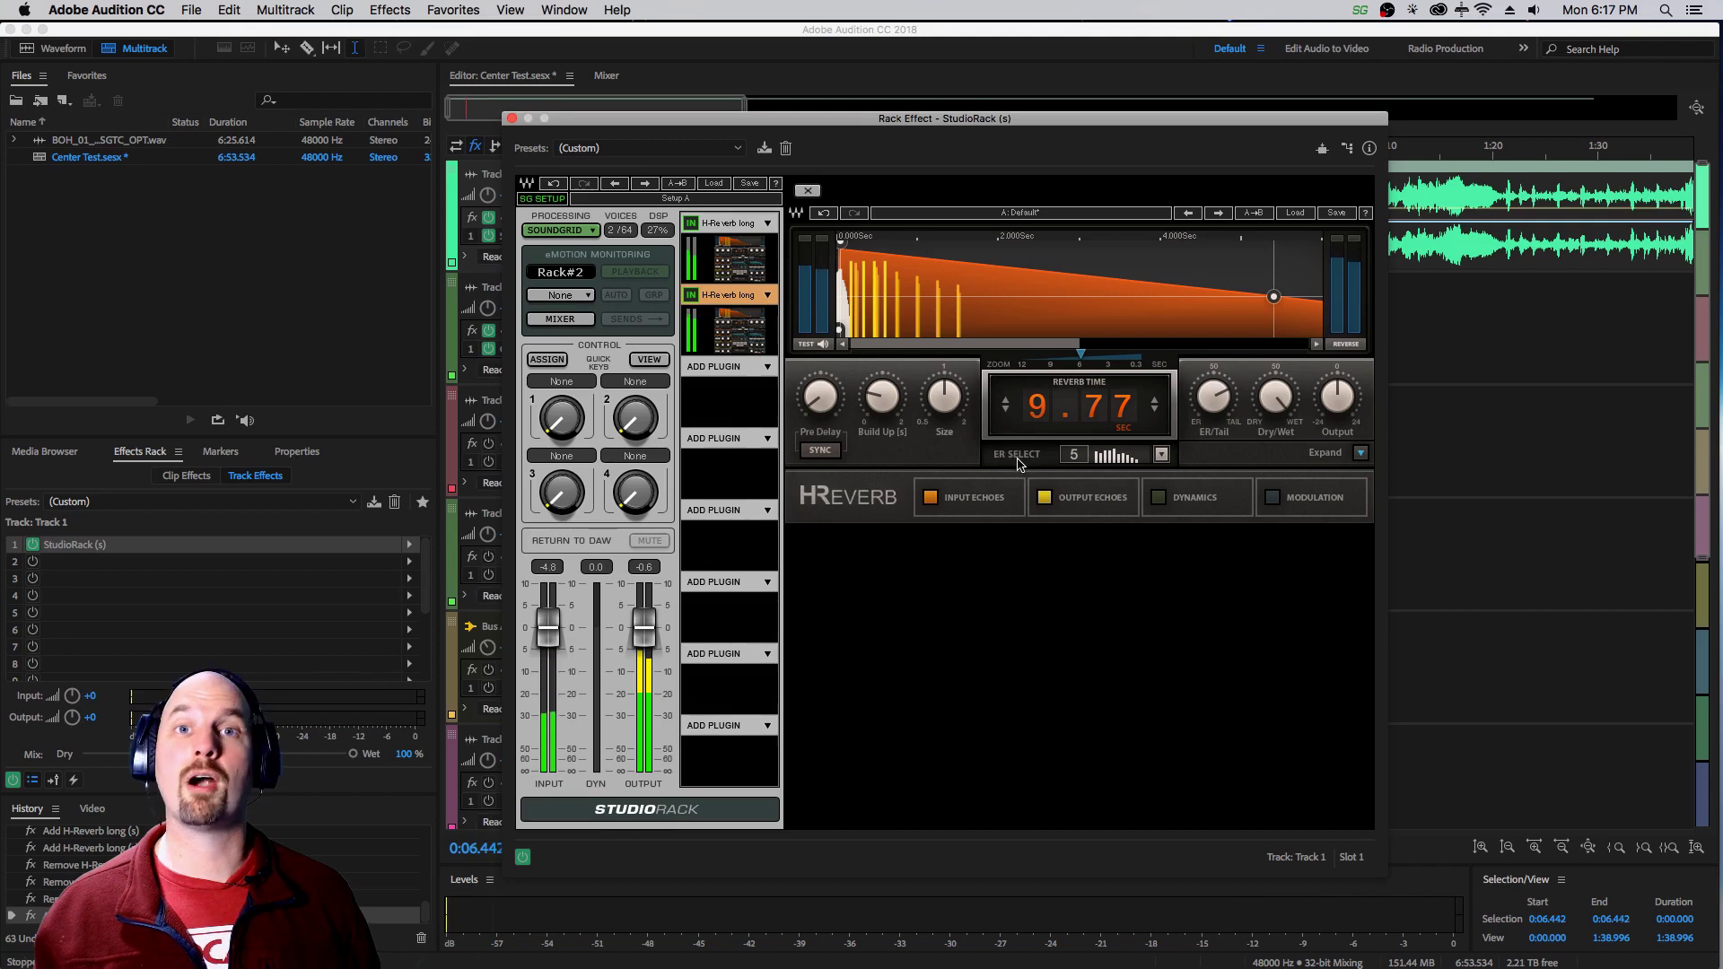
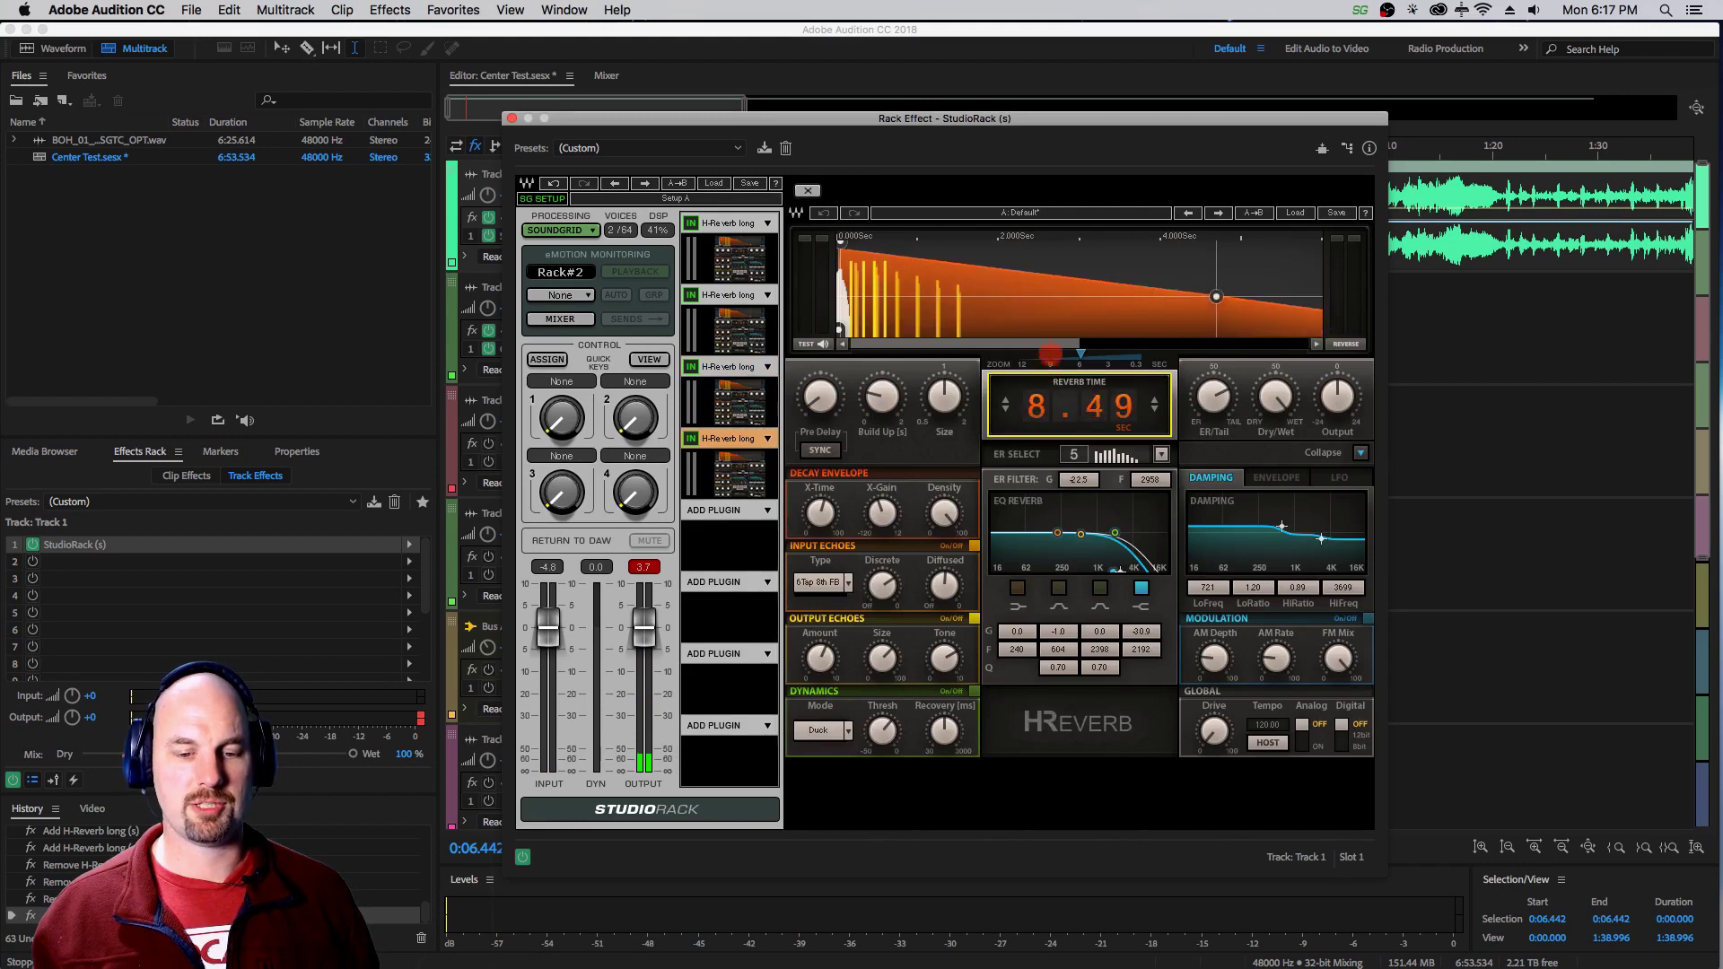
Play the session and lower the output of the third and fourth H-Reverbs in StudioRack
key(space)
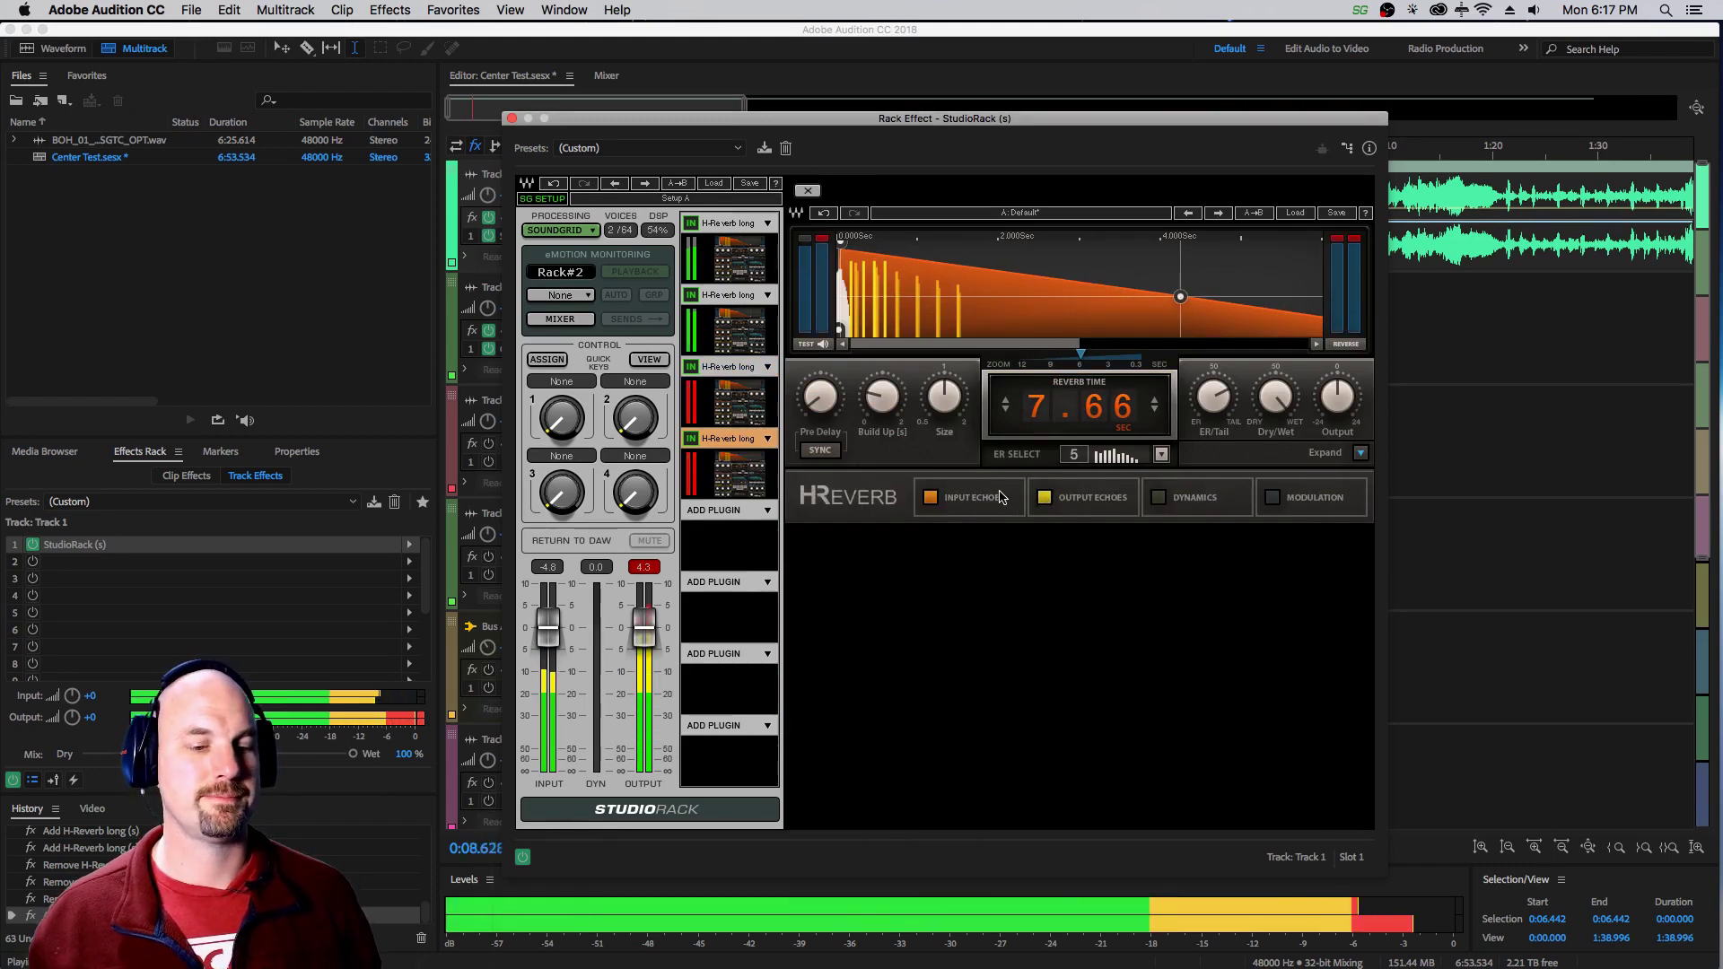
click(761, 398)
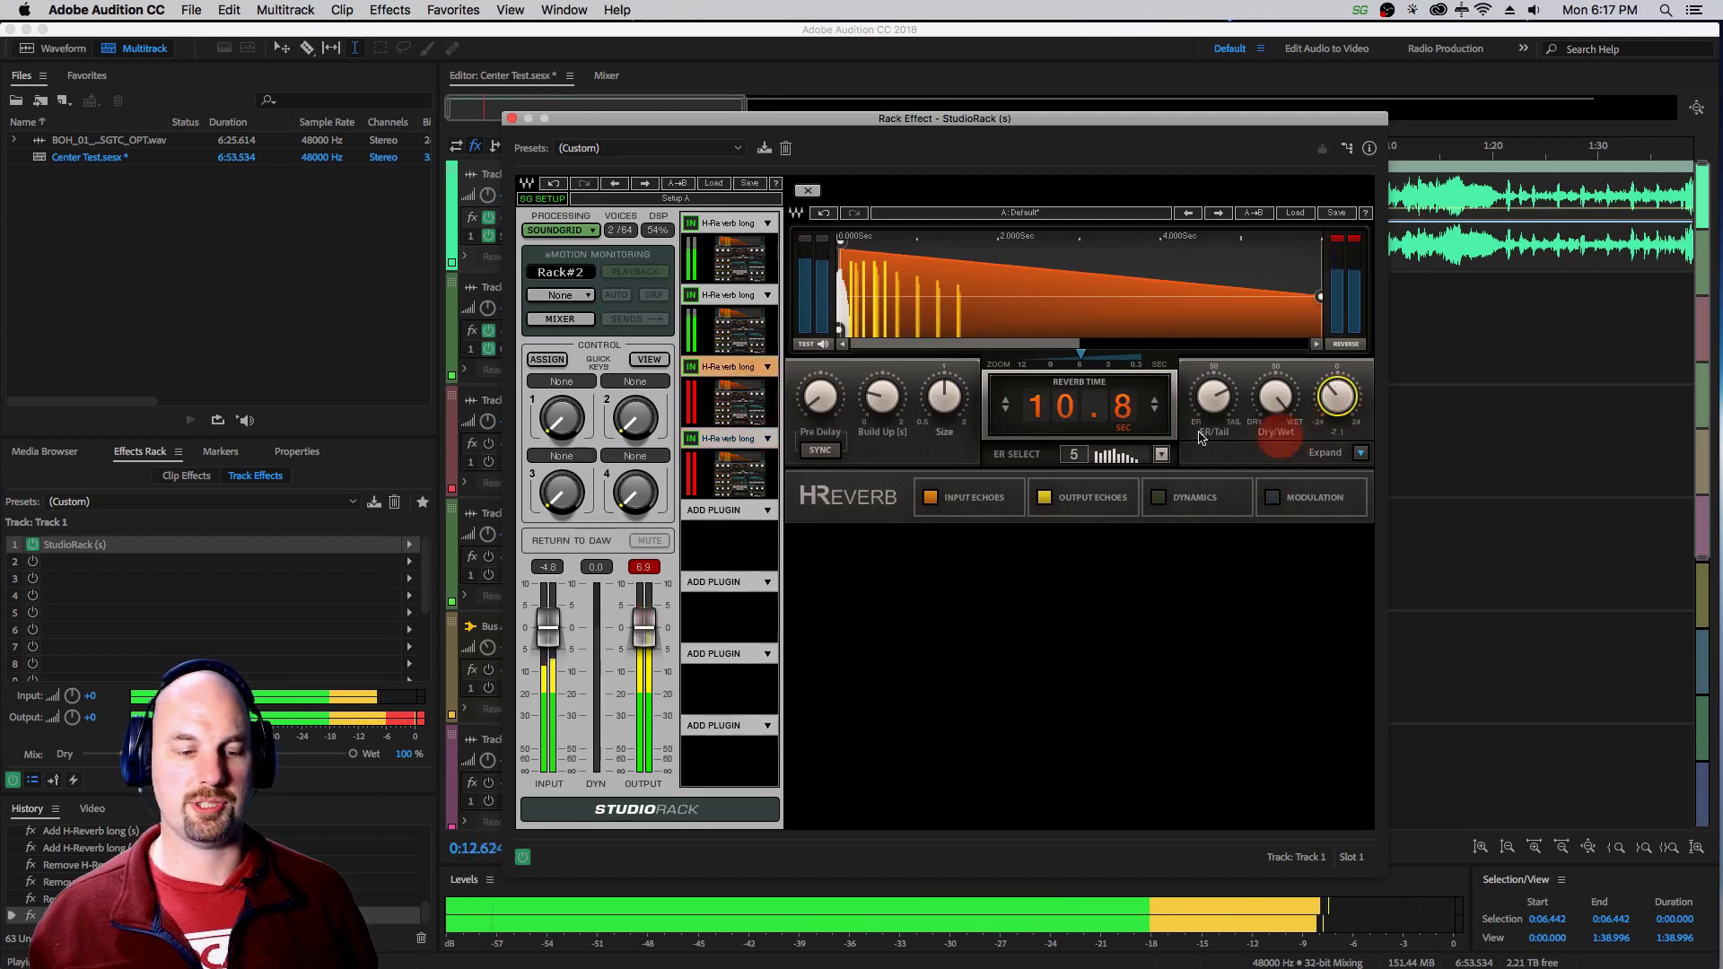
drag(1334, 404, 1333, 418)
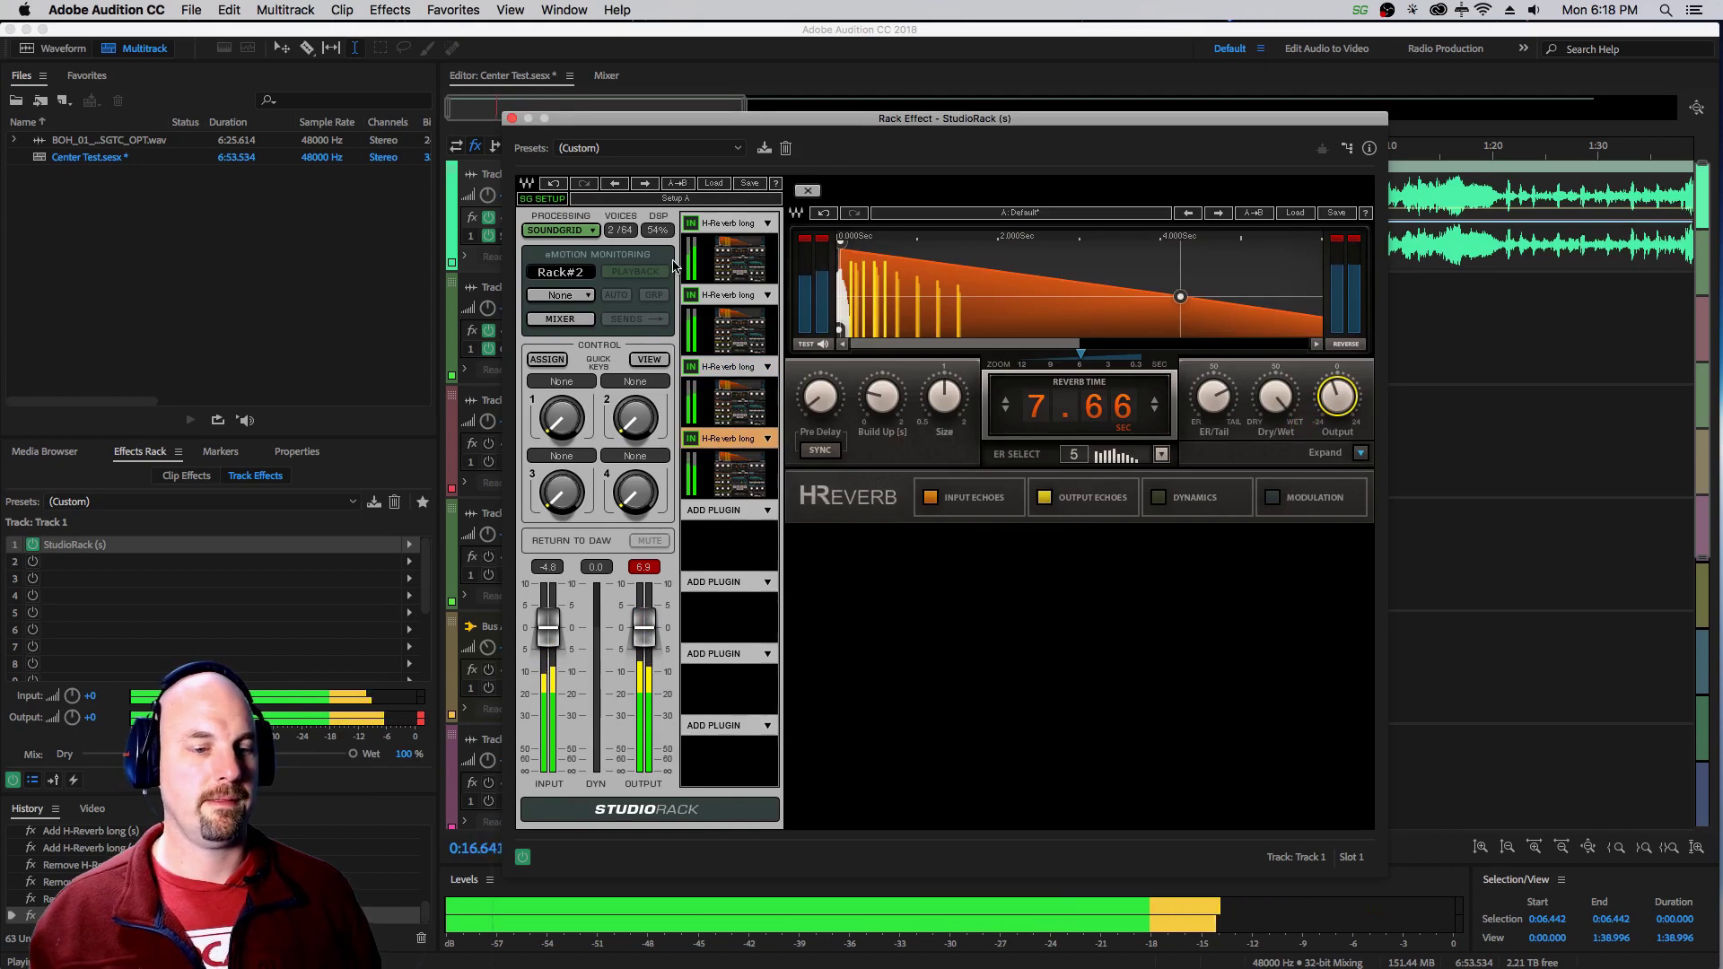
key(space)
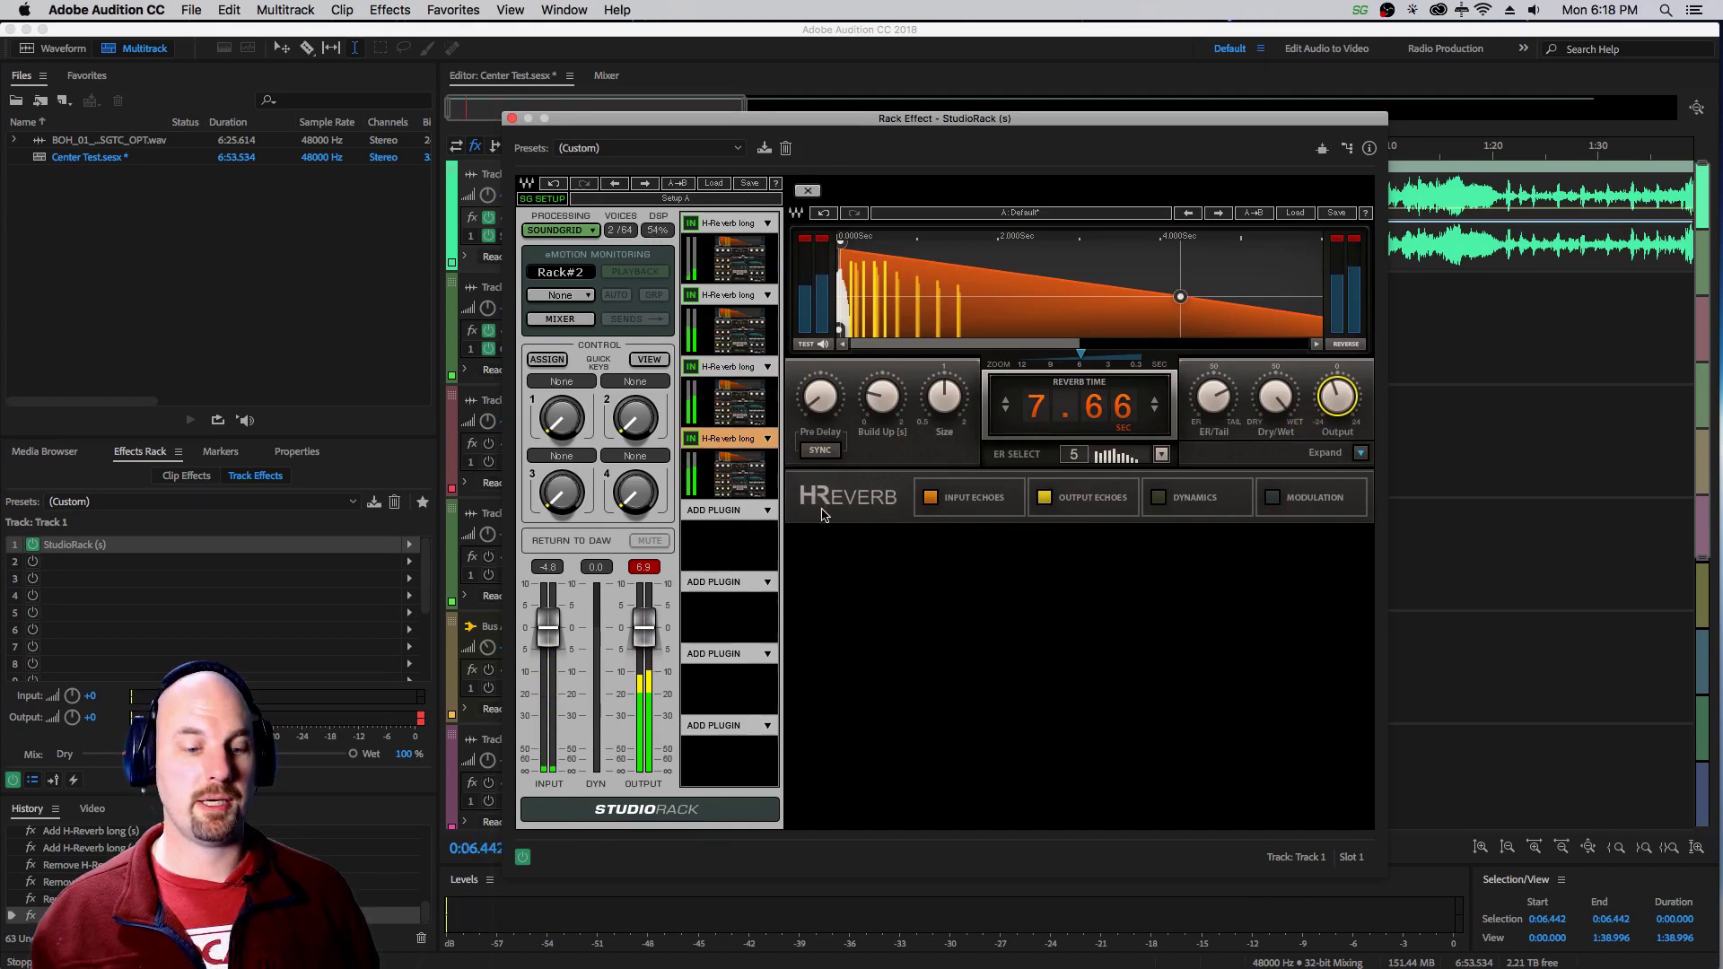
Add H-Reverb long in the fifth and sixth plugin slots of StudioRack
click(767, 510)
mouse_move(933, 526)
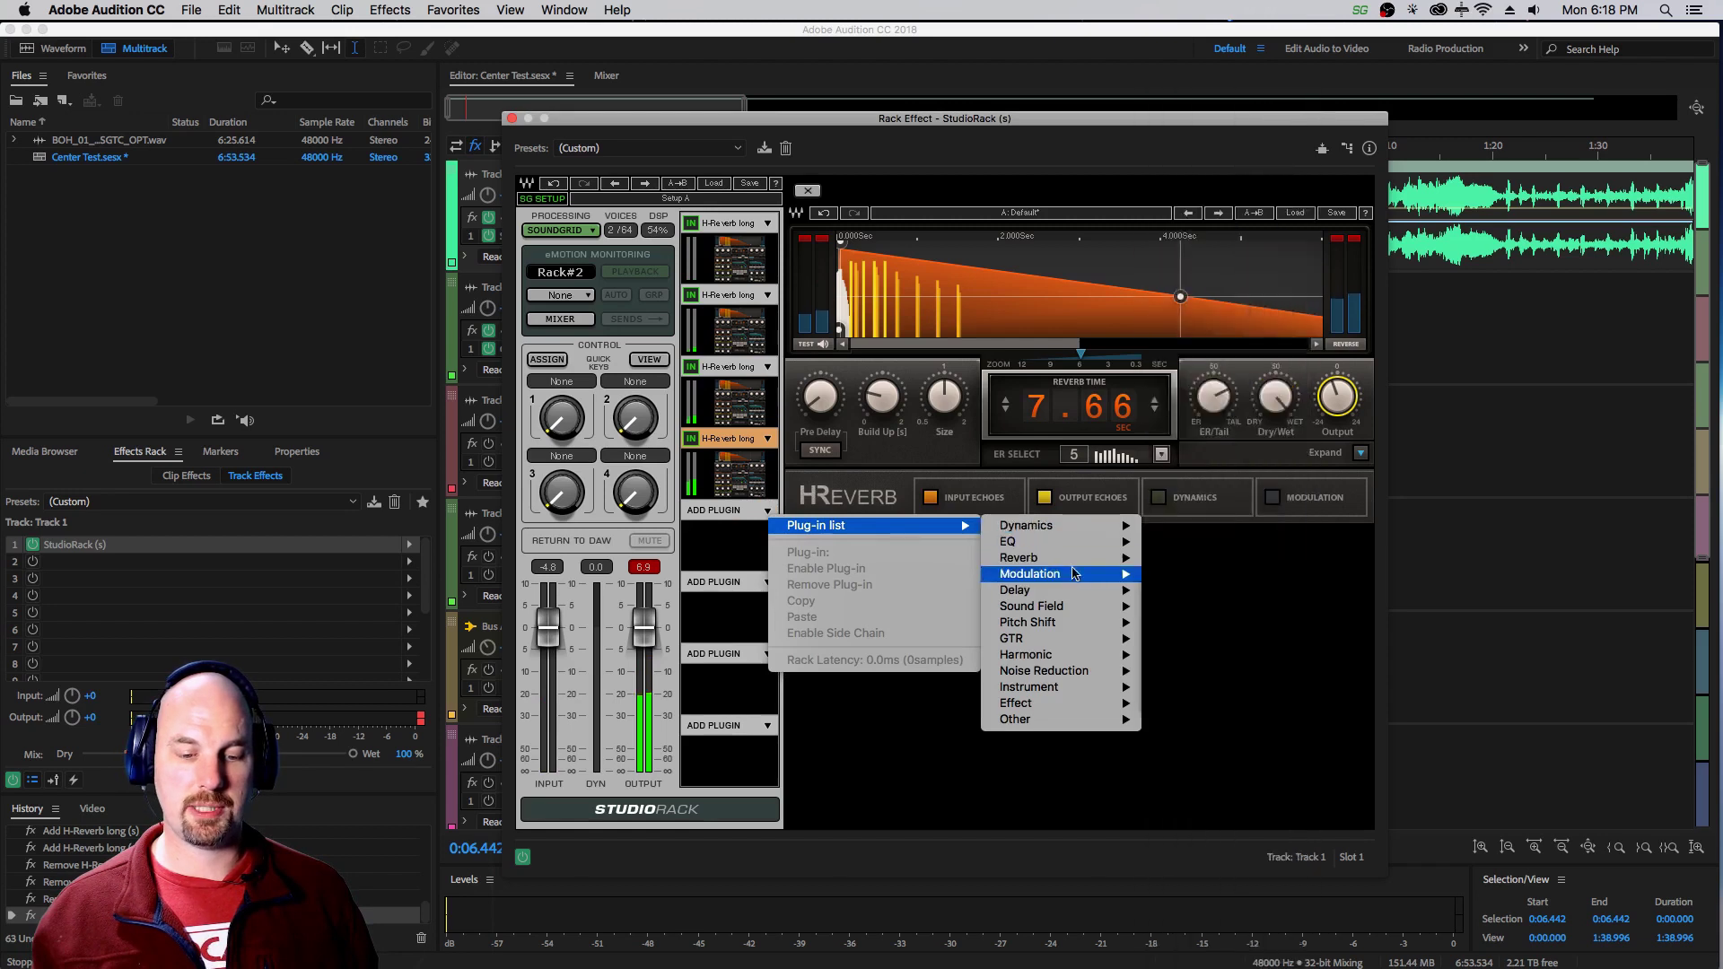
mouse_move(1022, 557)
click(1203, 558)
click(767, 582)
mouse_move(861, 595)
mouse_move(1110, 631)
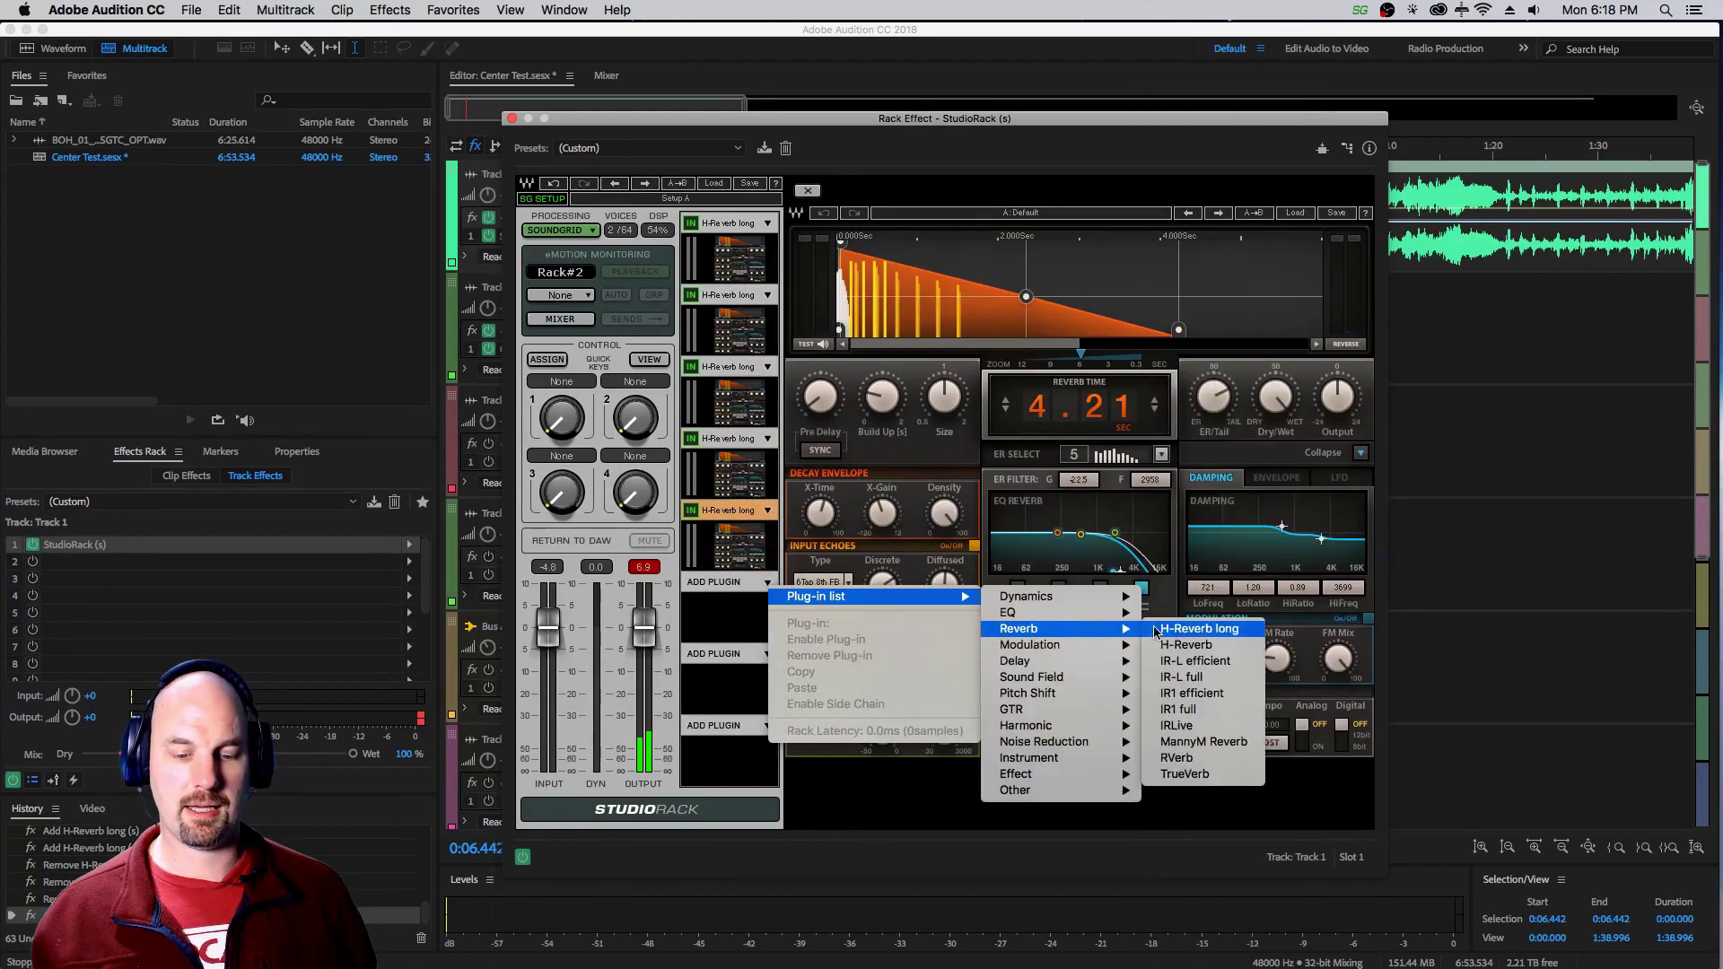
click(1198, 628)
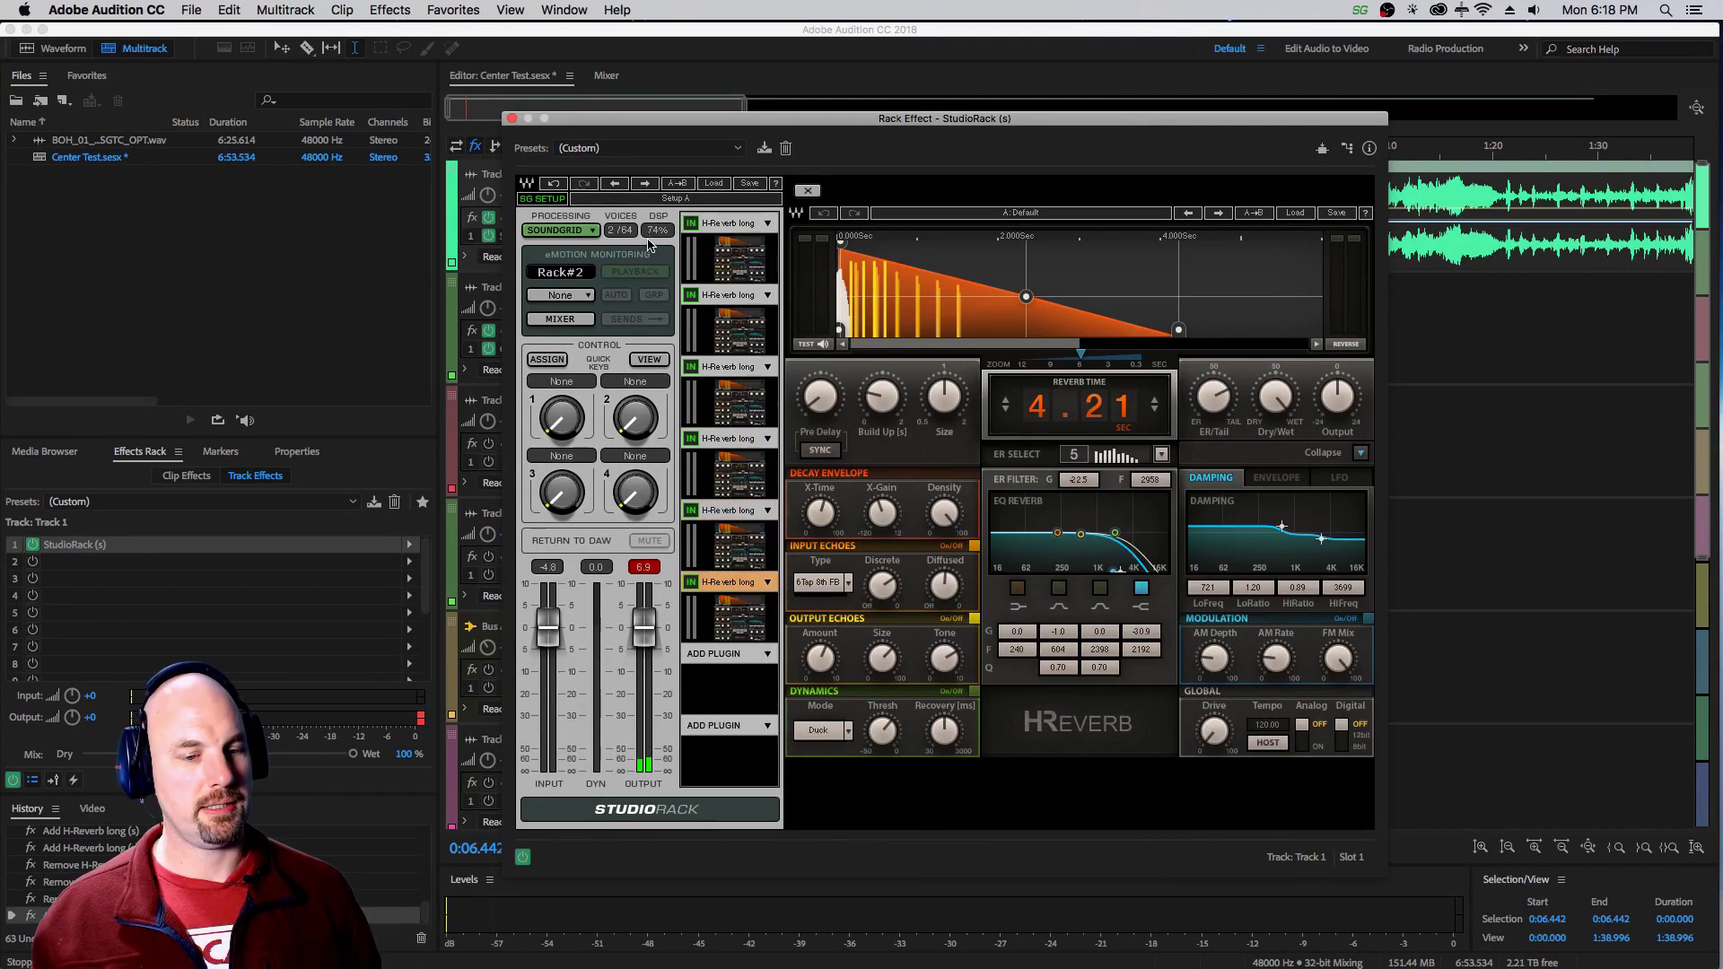
Play the session with six reverbs and lower the output of the sixth and fifth H-Reverbs
key(space)
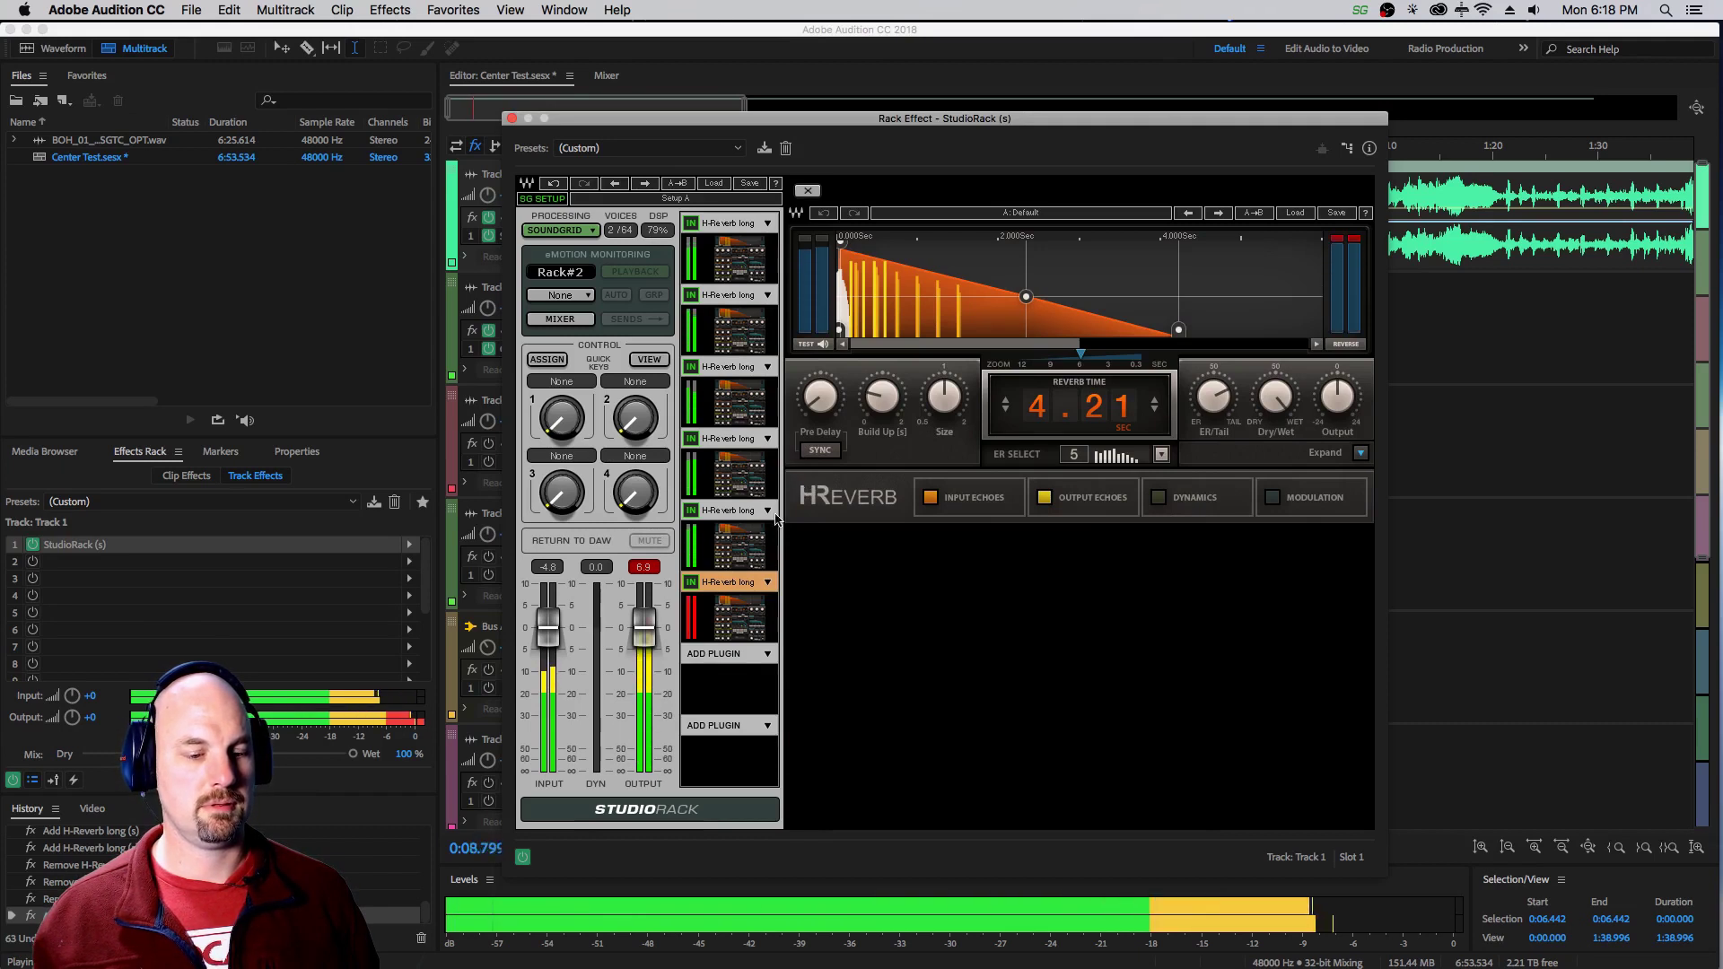
drag(1337, 396, 1310, 444)
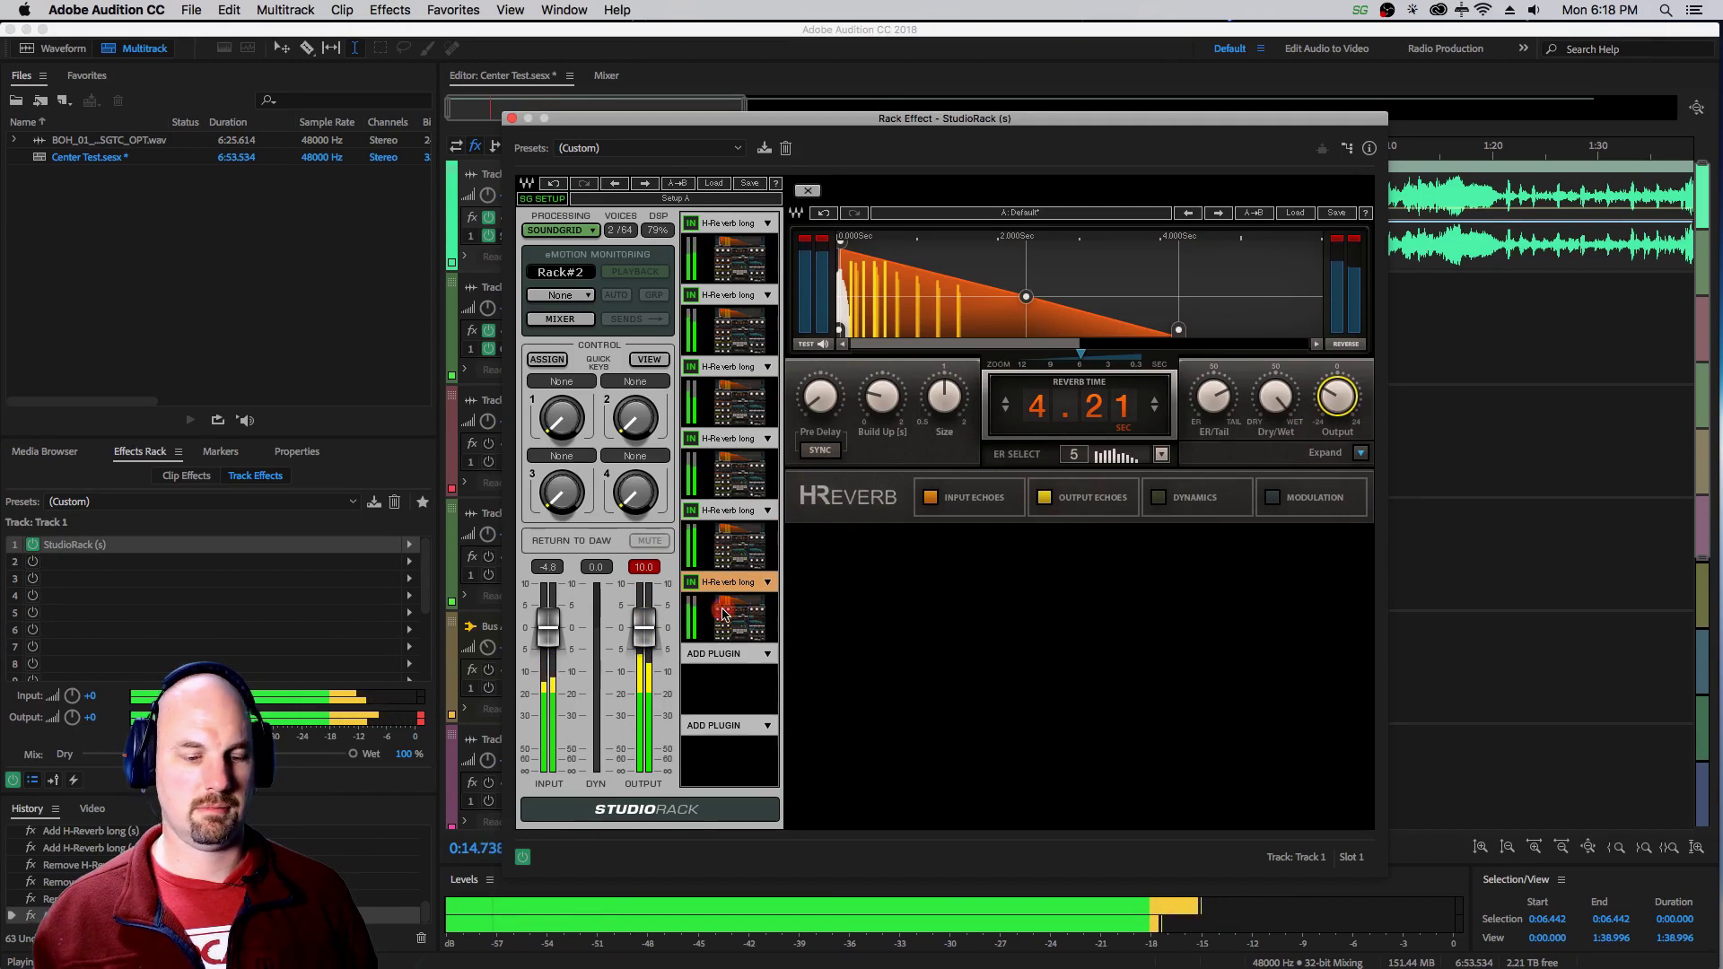
click(755, 552)
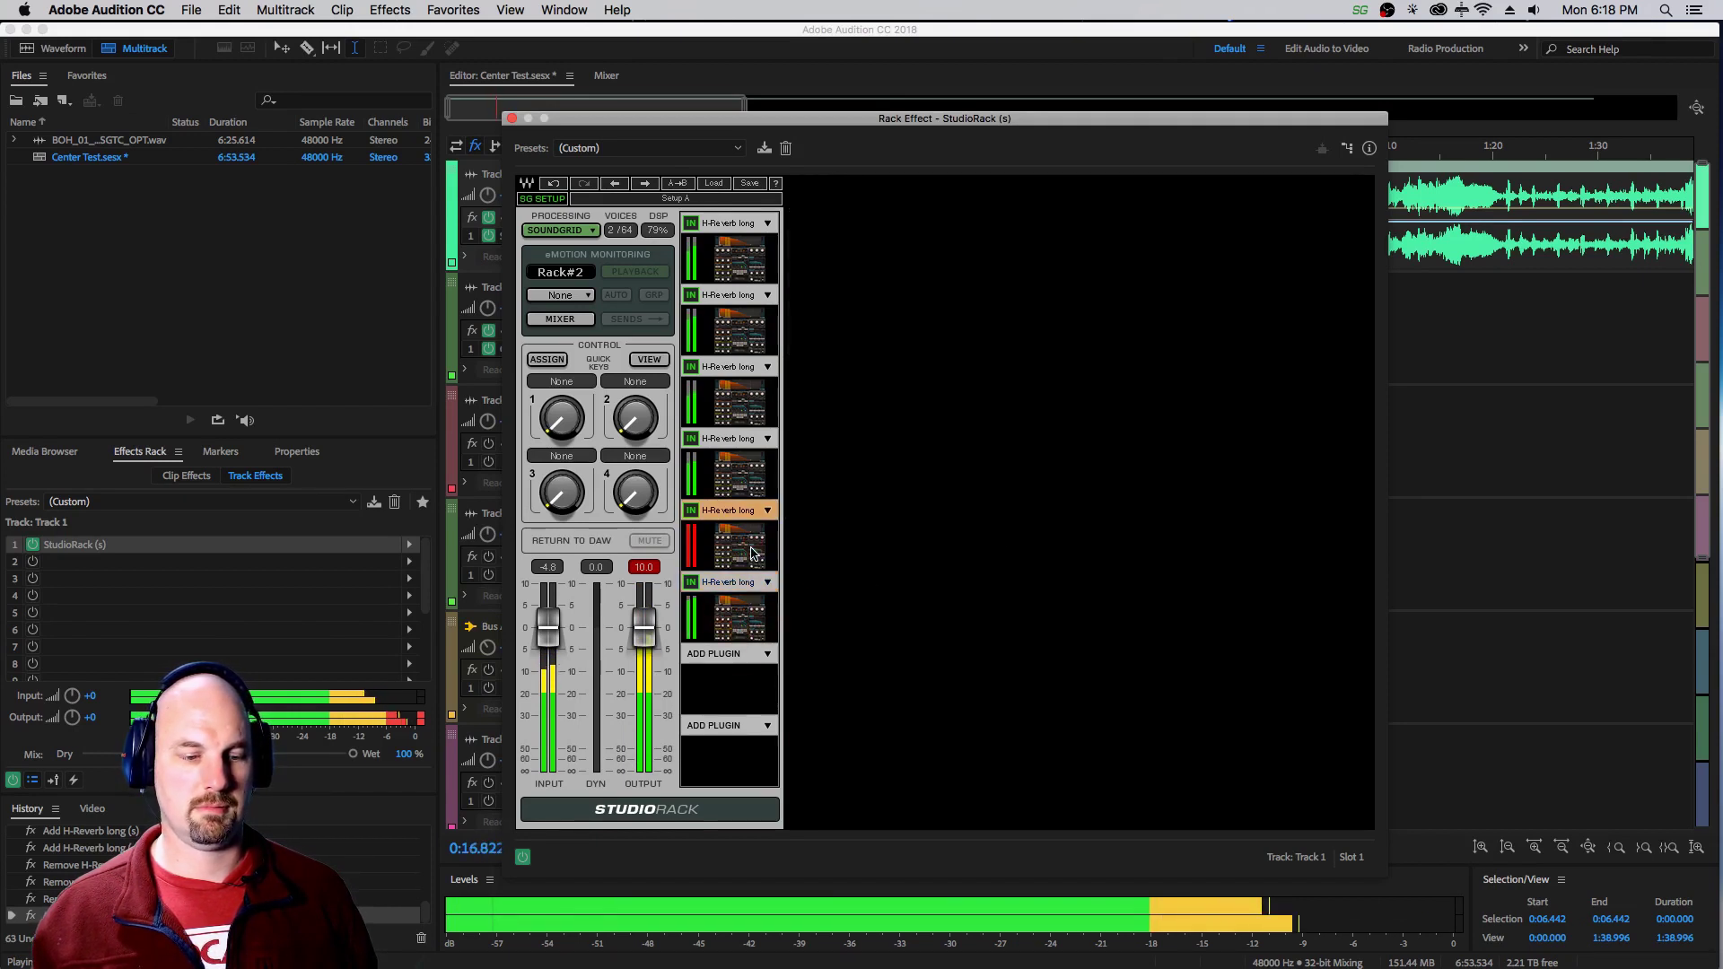
drag(1335, 399, 1303, 426)
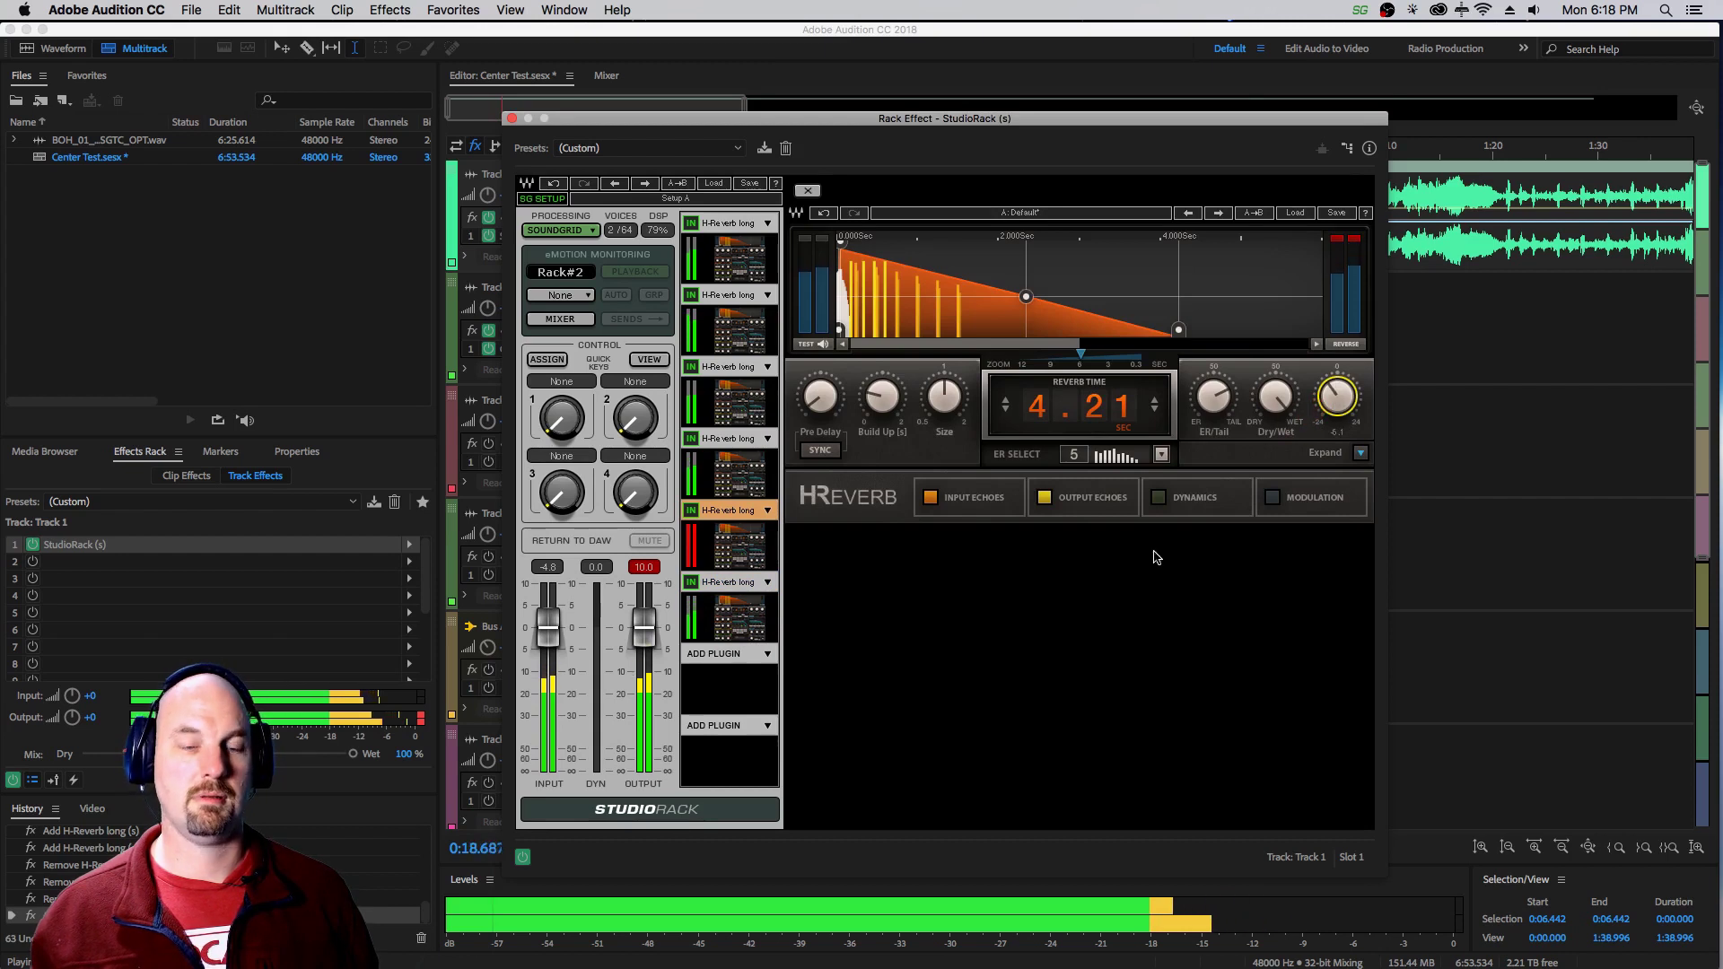
key(space)
Add a seventh H-Reverb long with a 9.33-second reverb time to StudioRack and play the session to check the DSP load
click(752, 655)
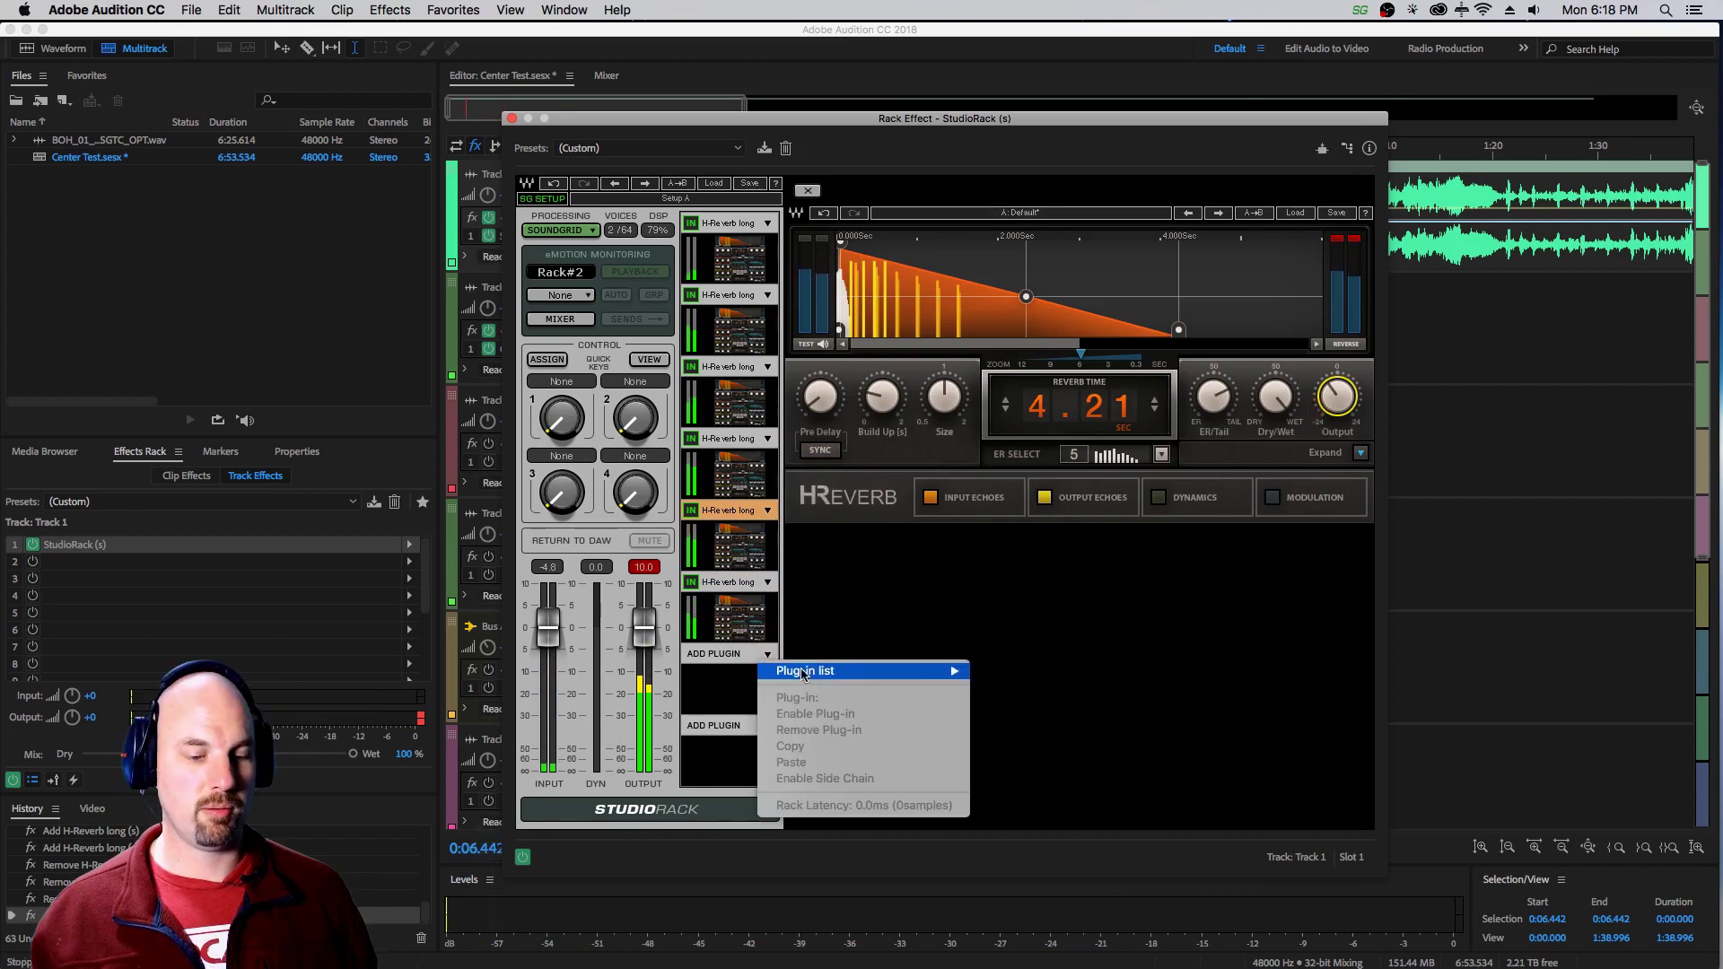
mouse_move(805, 673)
mouse_move(1077, 704)
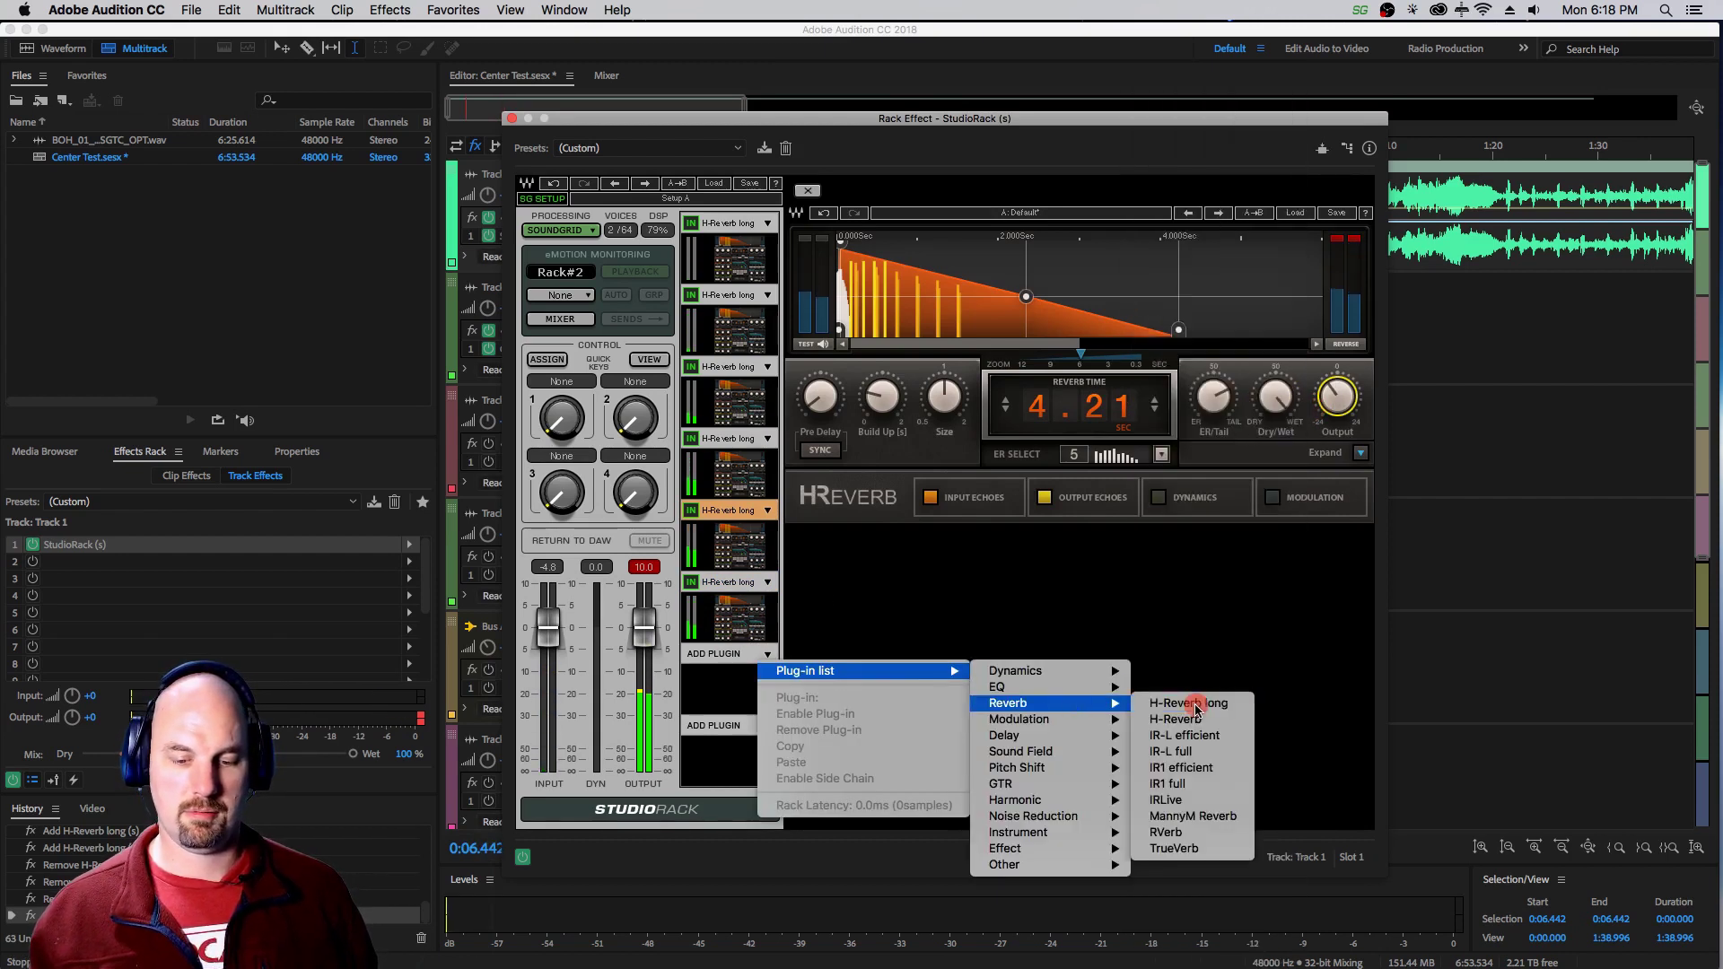
click(1186, 703)
drag(1068, 416, 1311, 449)
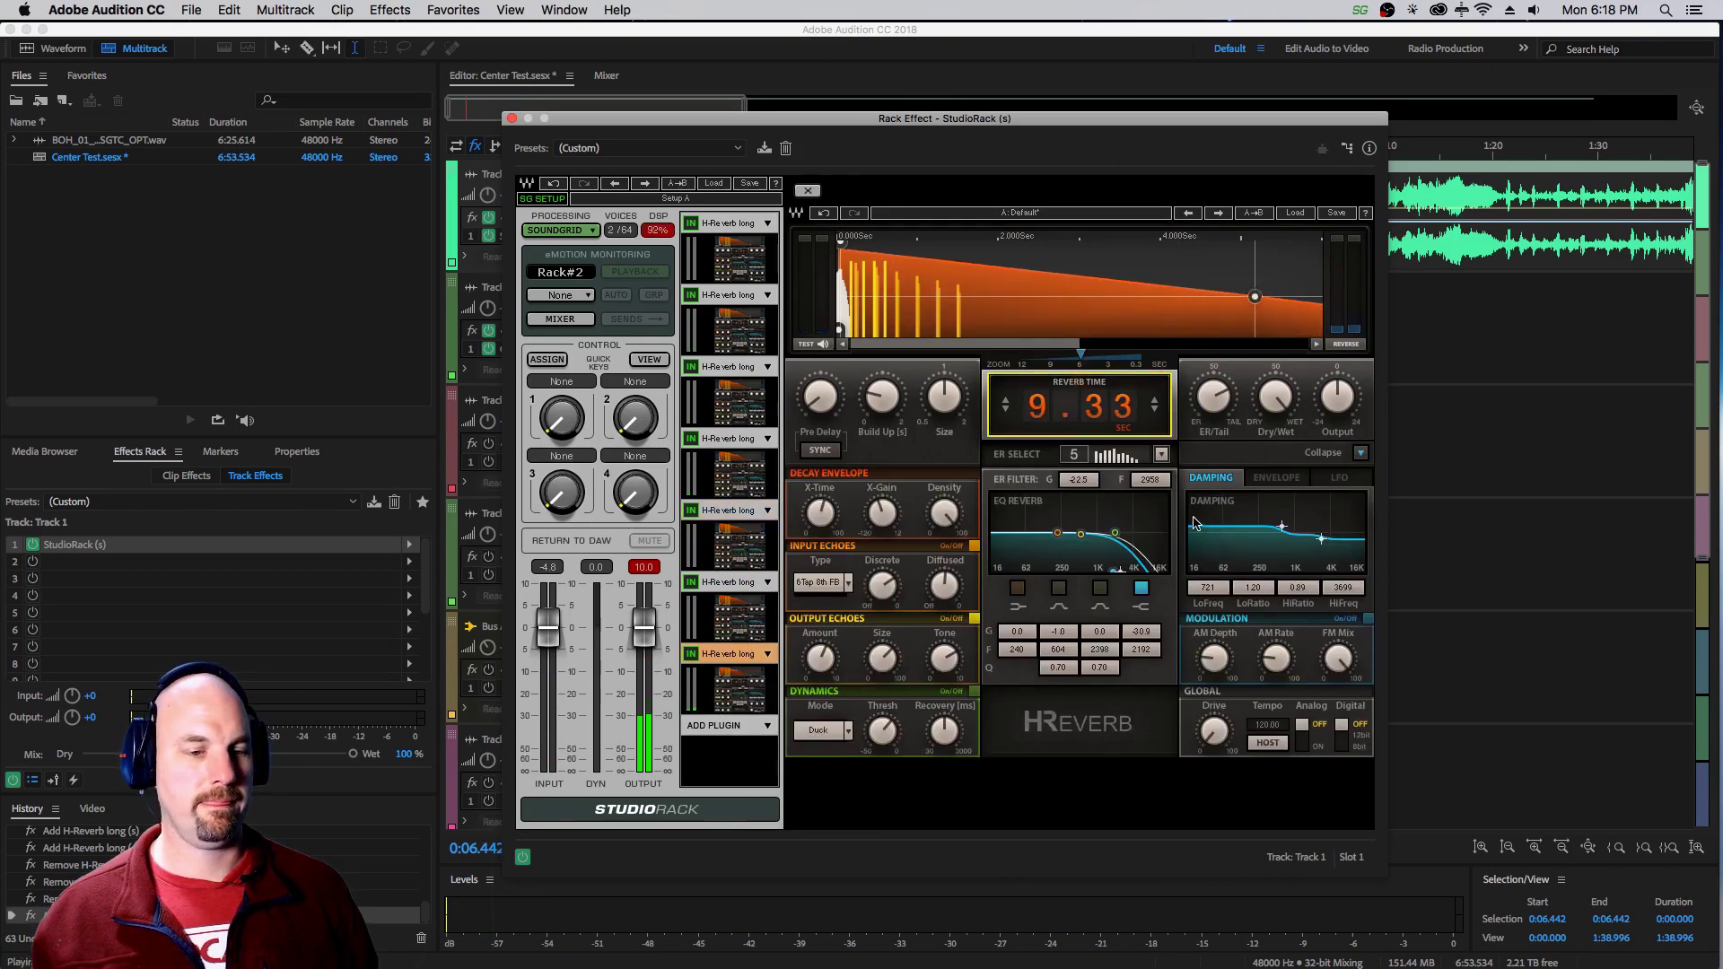
key(space)
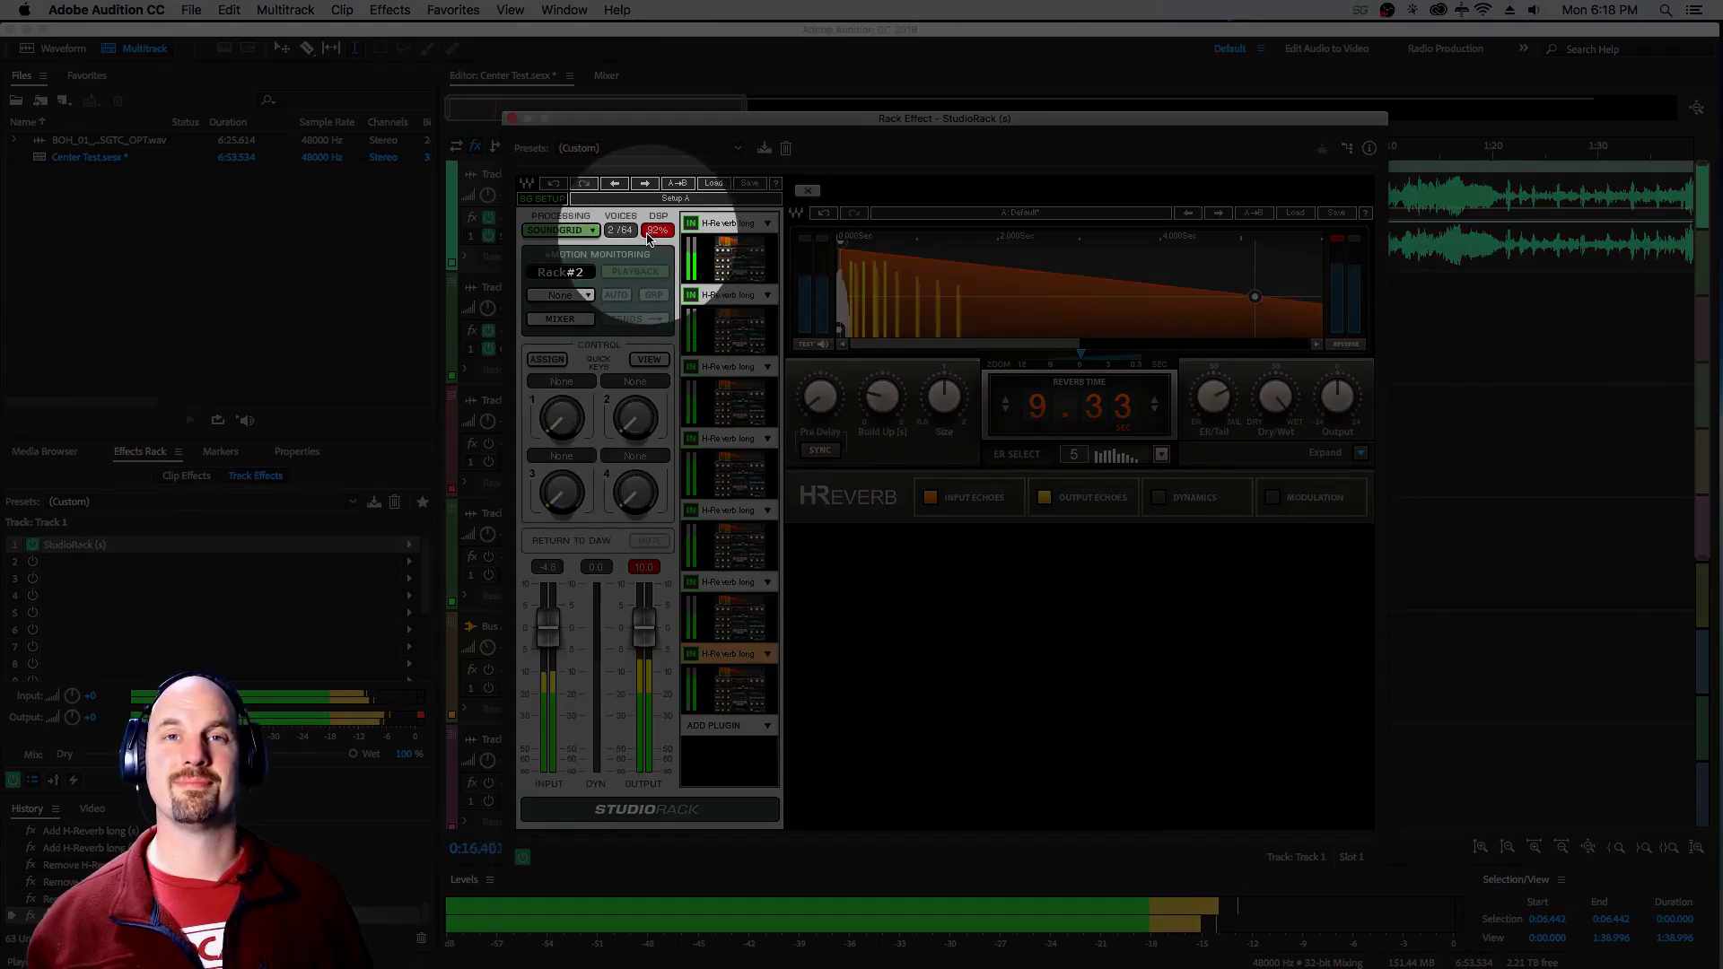
key(space)
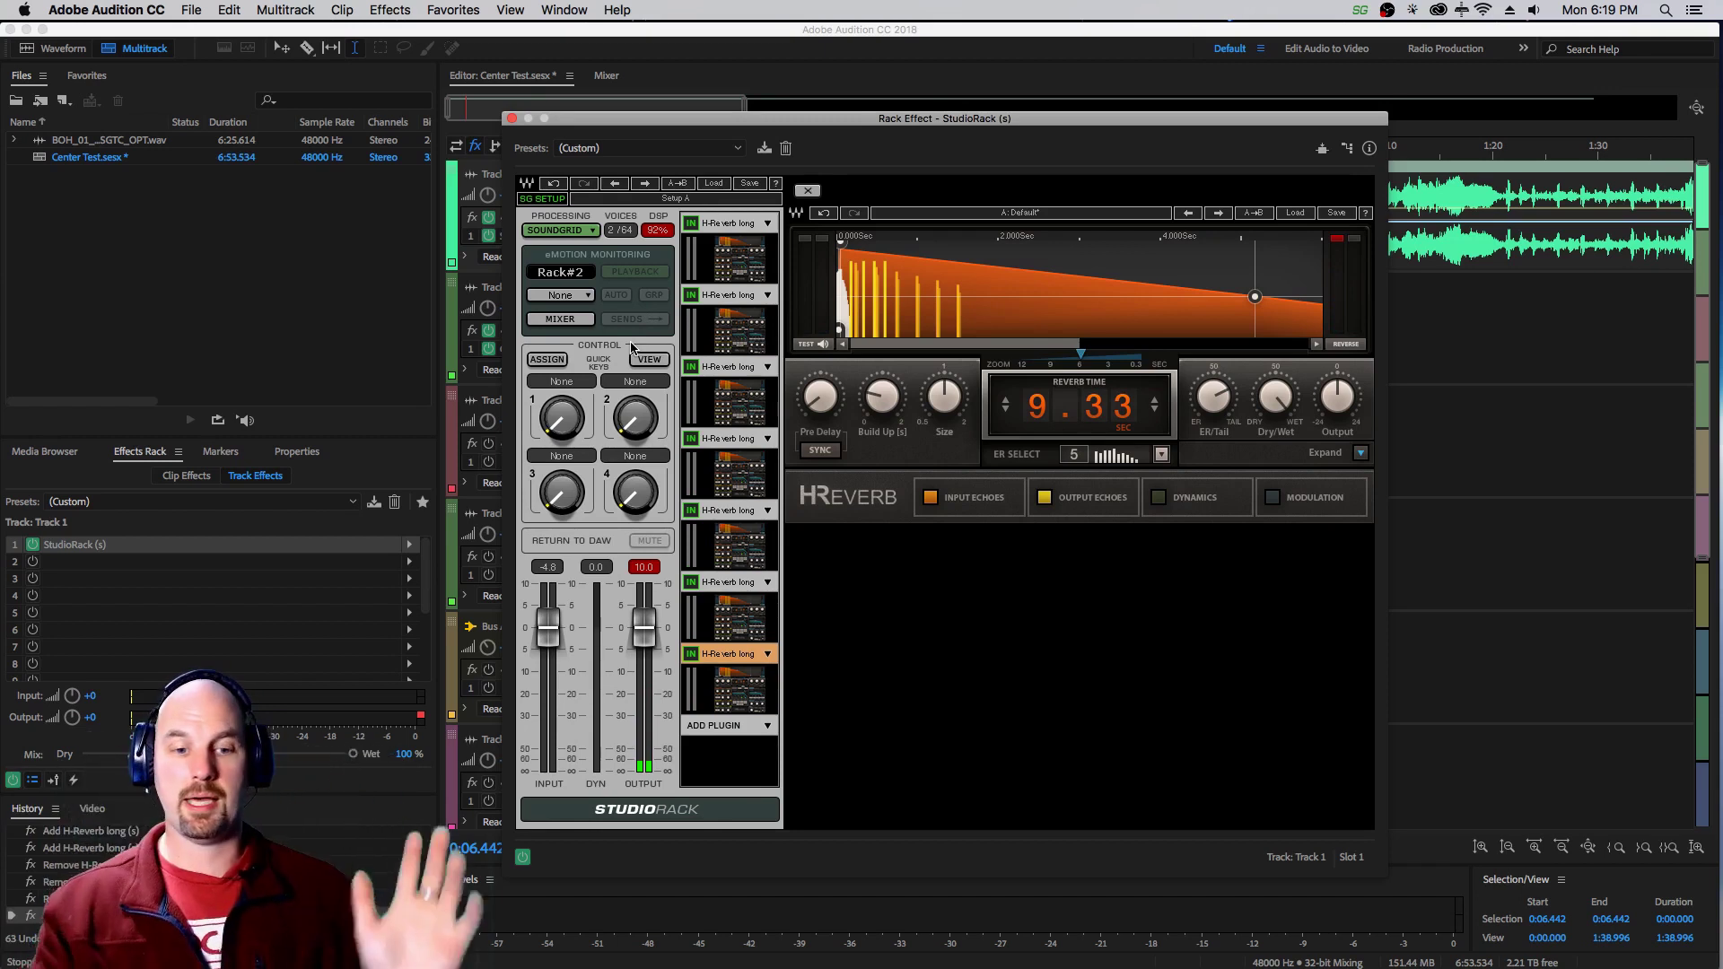
Move the StudioRack window off the timeline to watch the session play with all seven reverbs, and bring the window back
drag(1363, 126, 653, 135)
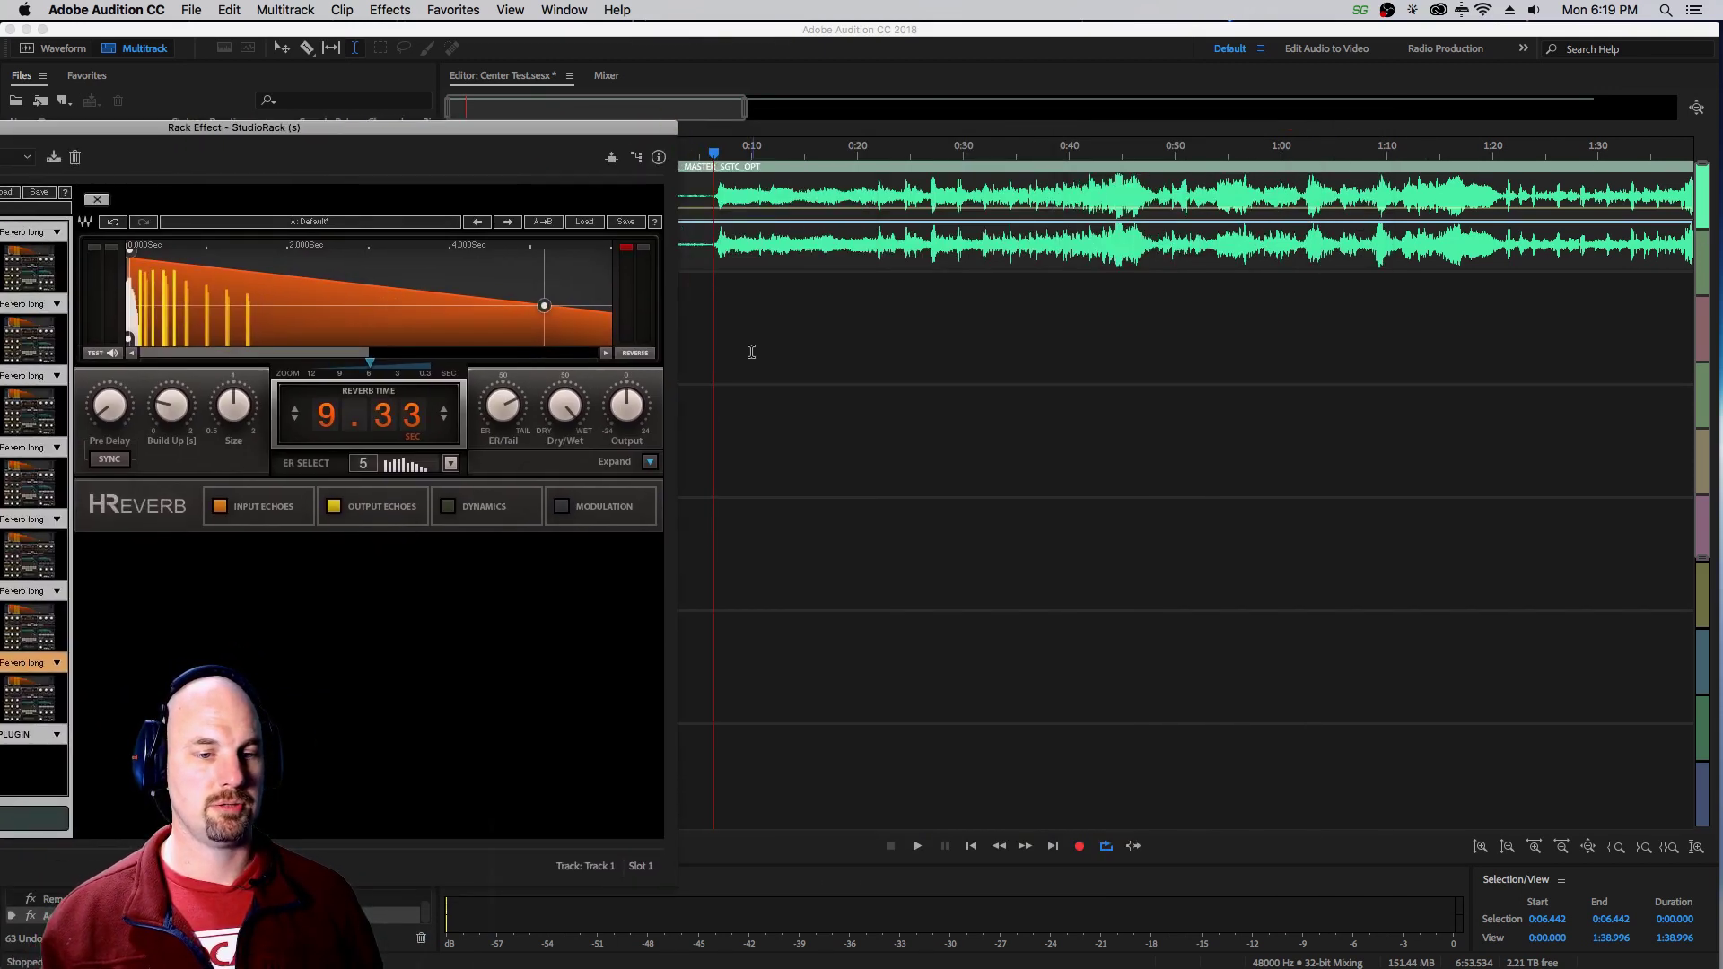
key(space)
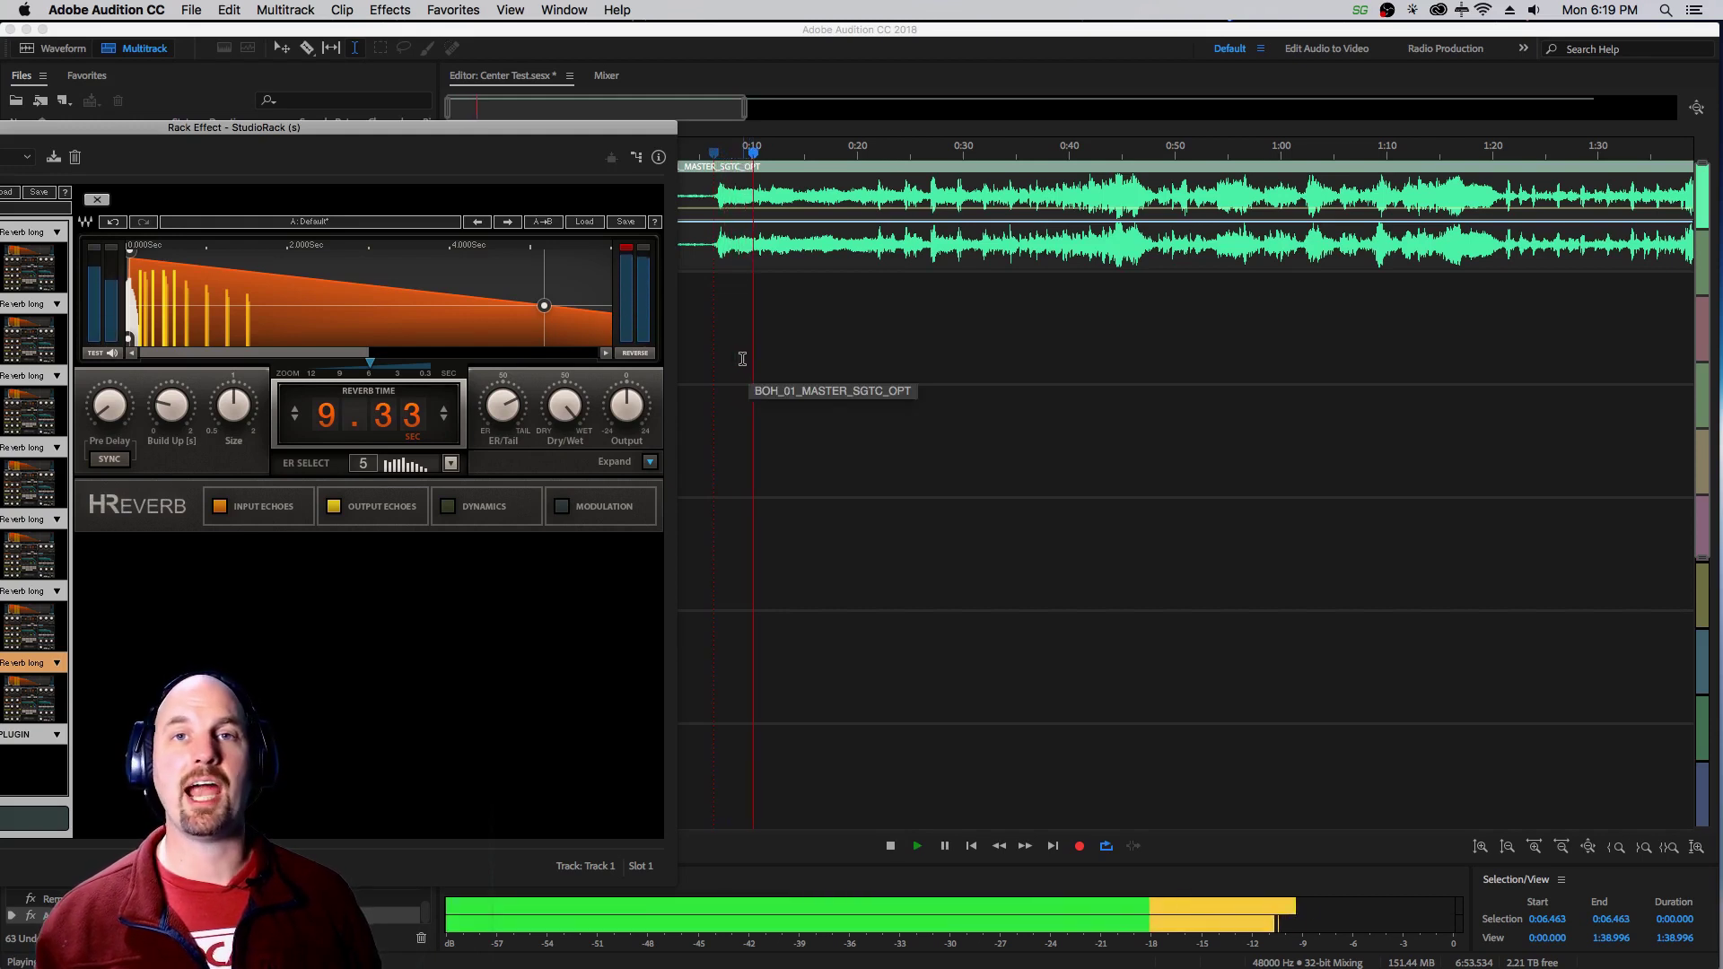
key(space)
mouse_move(503, 129)
mouse_down()
mouse_move(1106, 105)
mouse_move(1092, 115)
mouse_up()
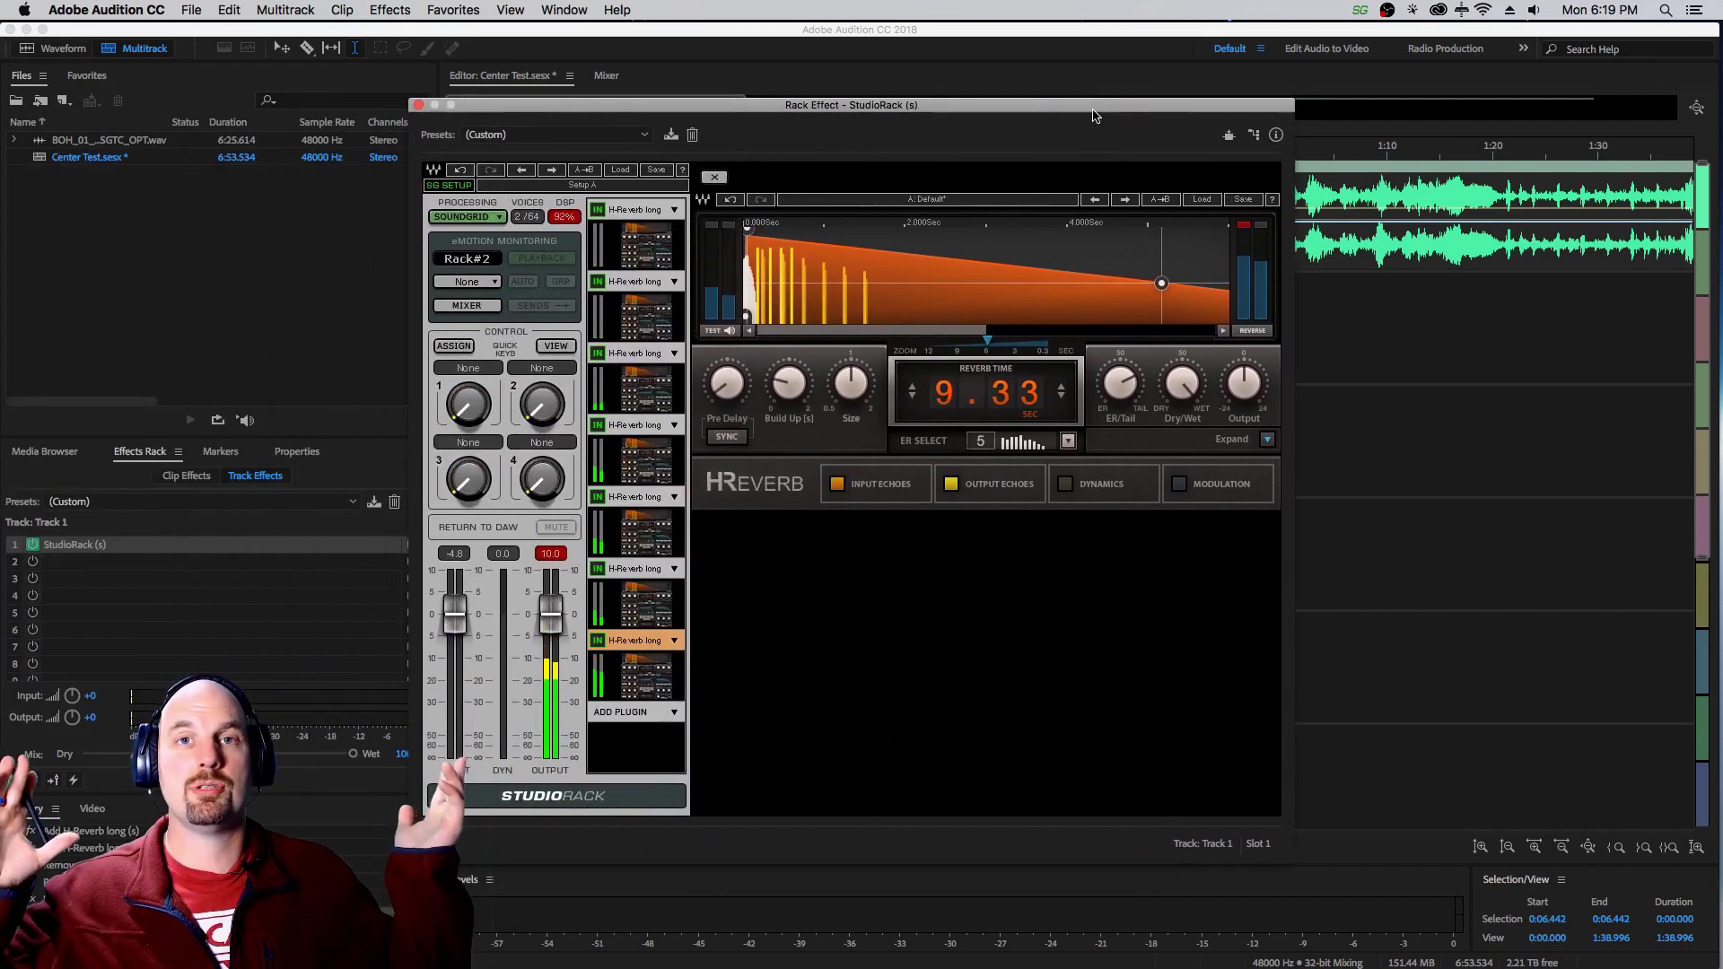